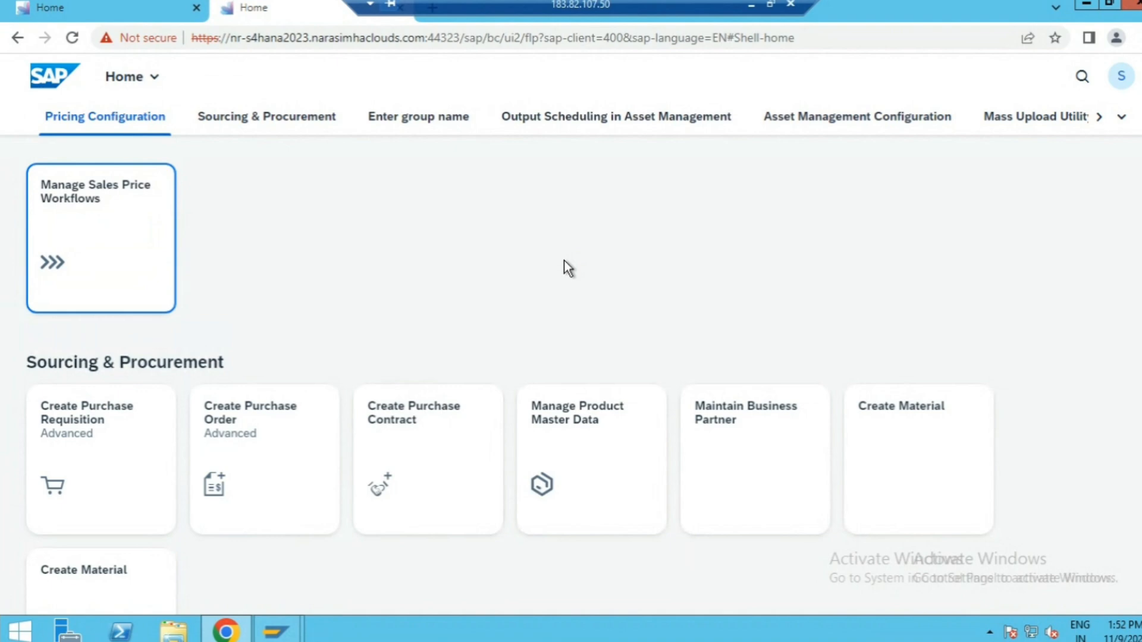
Open Maintain Business Partner and start creating a new organization
{"action": "left_click", "coordinate": [745, 427]}
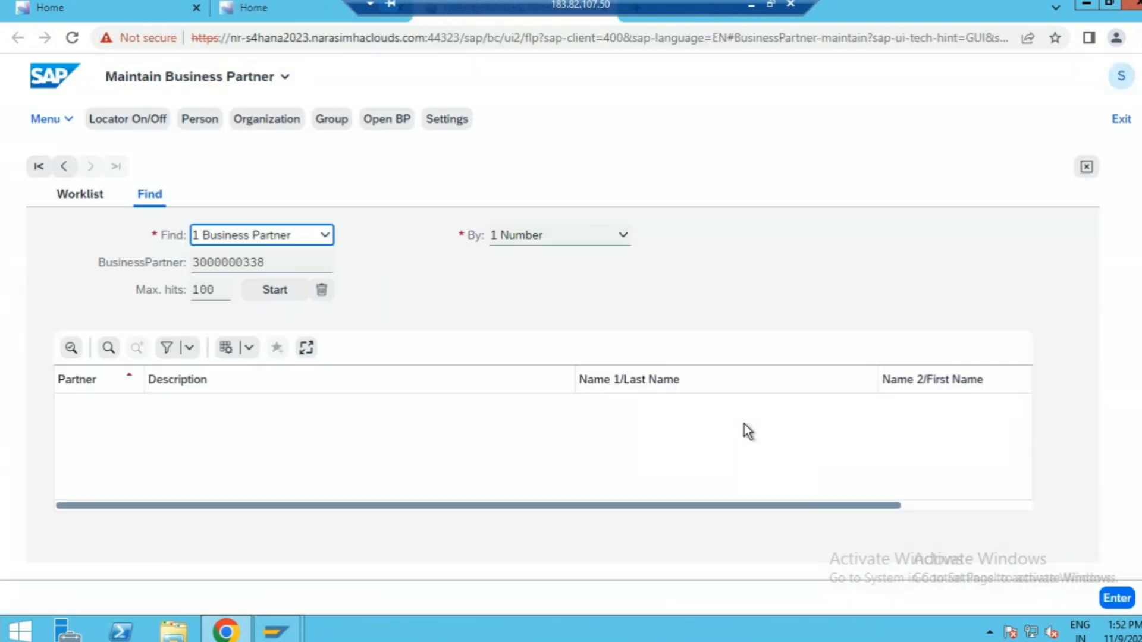
{"action": "left_click", "coordinate": [257, 128]}
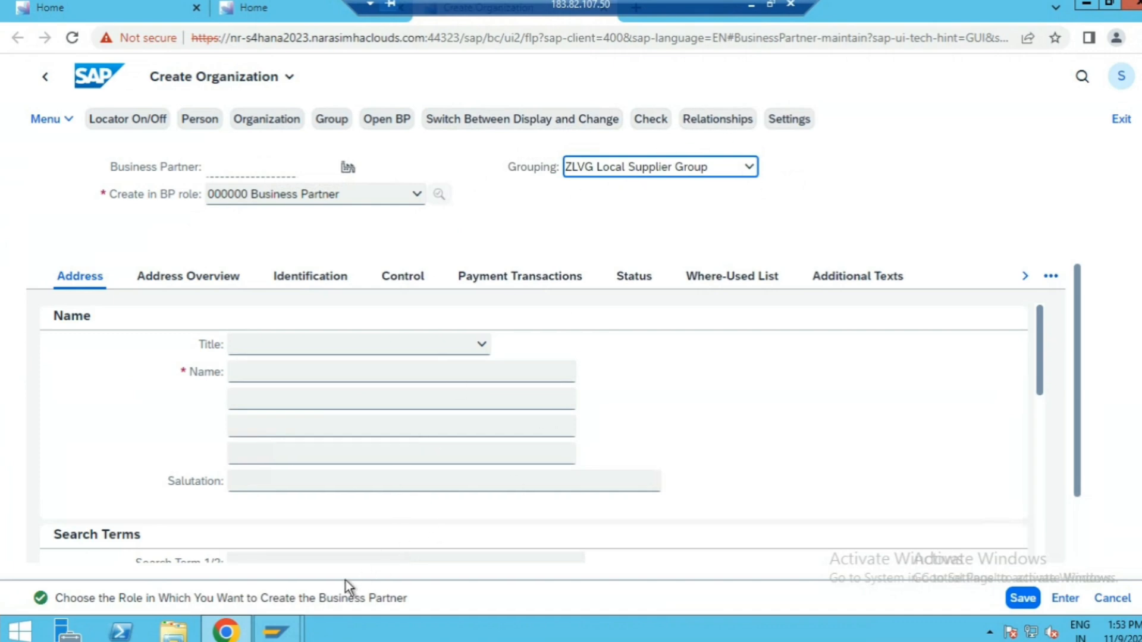
Switch to the SAP Easy Access window, run transaction spro and open the SAP Reference IMG
{"action": "mouse_move", "coordinate": [276, 630]}
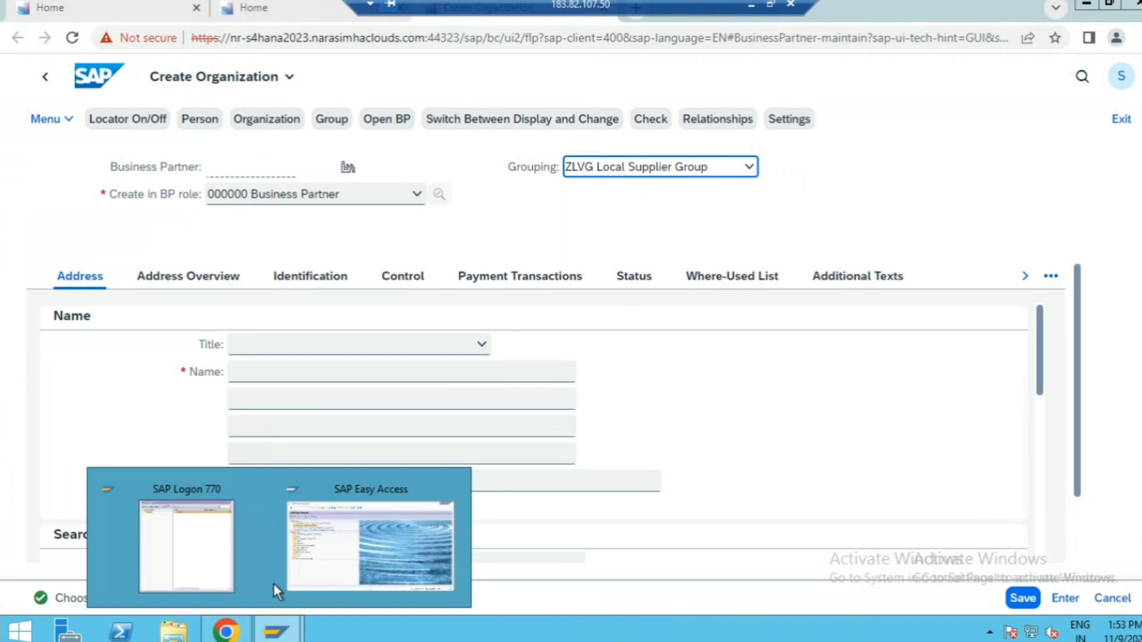
{"action": "left_click", "coordinate": [312, 523]}
{"action": "left_click", "coordinate": [118, 40]}
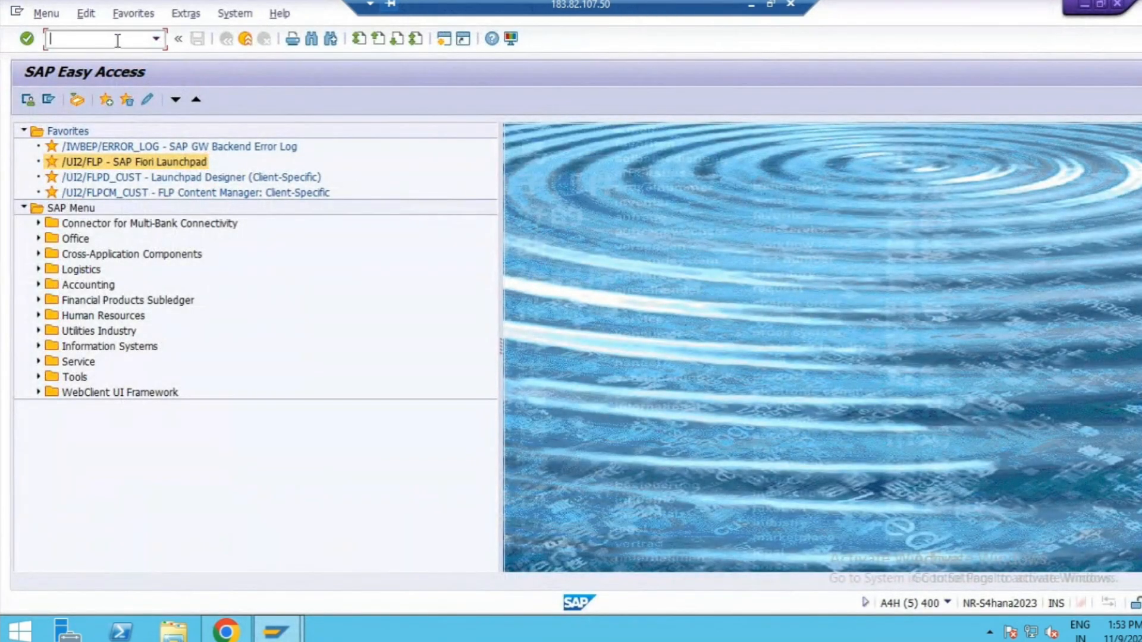
{"action": "type", "text": "spro"}
{"action": "key", "text": "Return"}
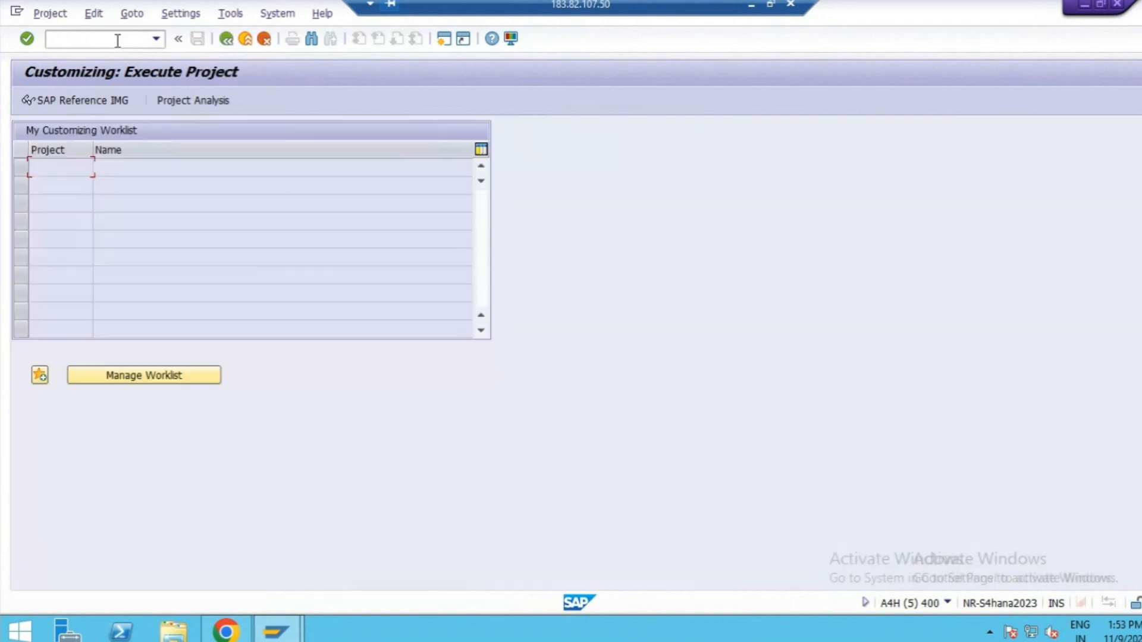
{"action": "left_click", "coordinate": [113, 101]}
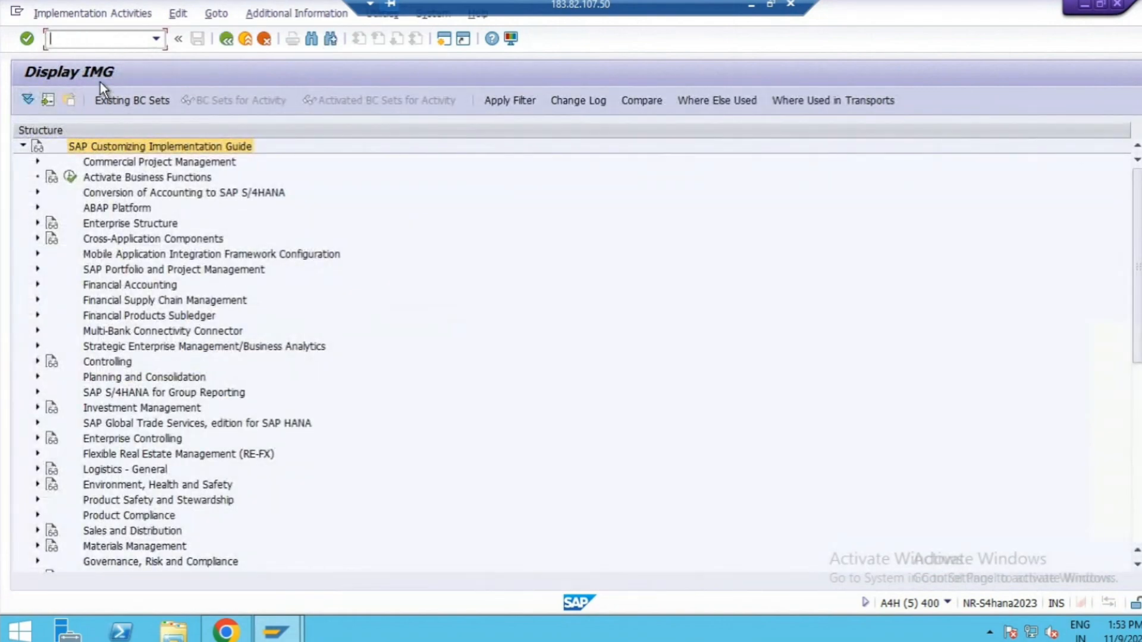
Open Define Groupings and Assign Number Ranges under Cross-Application Components > SAP Business Partner > Business Partner > Basic Settings > Number Ranges and Groupings
{"action": "left_click", "coordinate": [38, 238]}
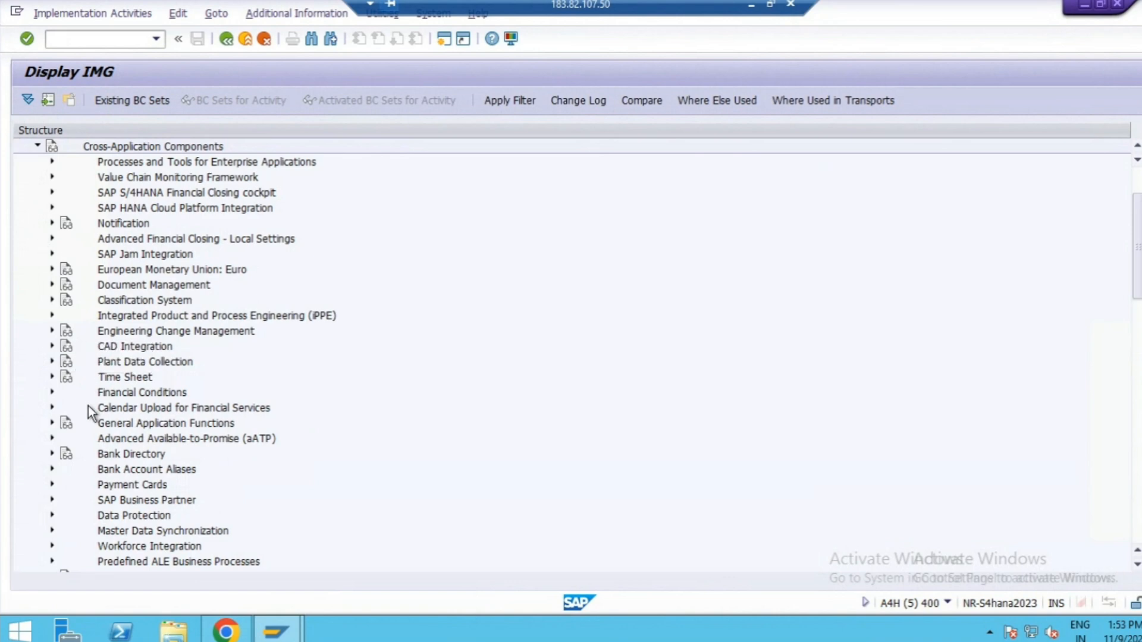
{"action": "scroll", "coordinate": [108, 404], "scroll_direction": "down", "scroll_amount": 2}
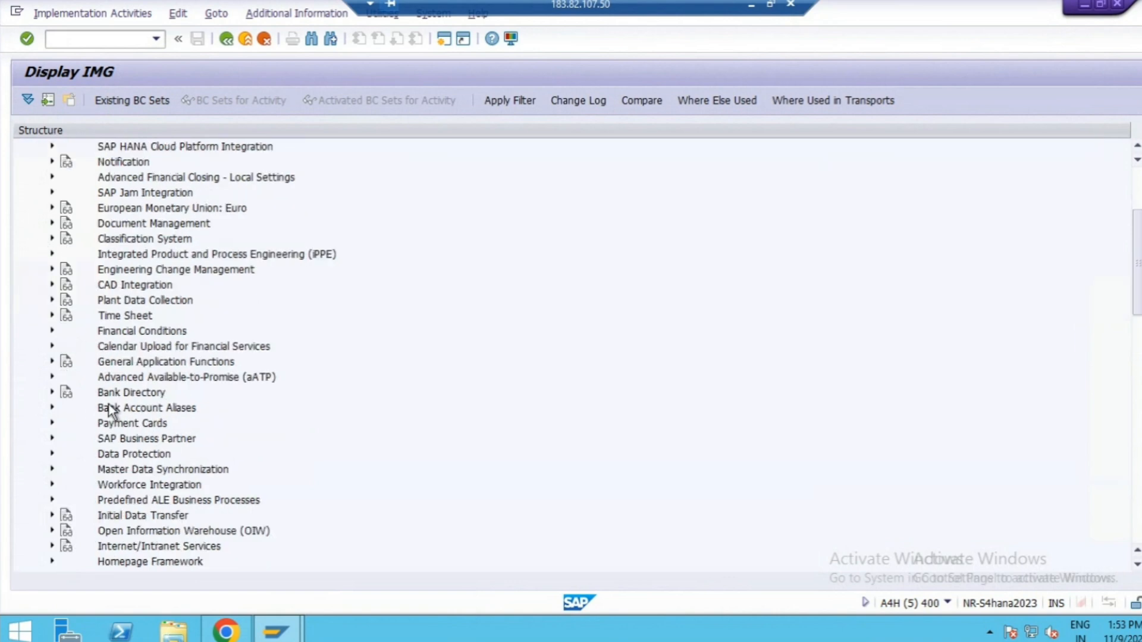
{"action": "left_click", "coordinate": [52, 438]}
{"action": "scroll", "coordinate": [101, 387], "scroll_direction": "down", "scroll_amount": 2}
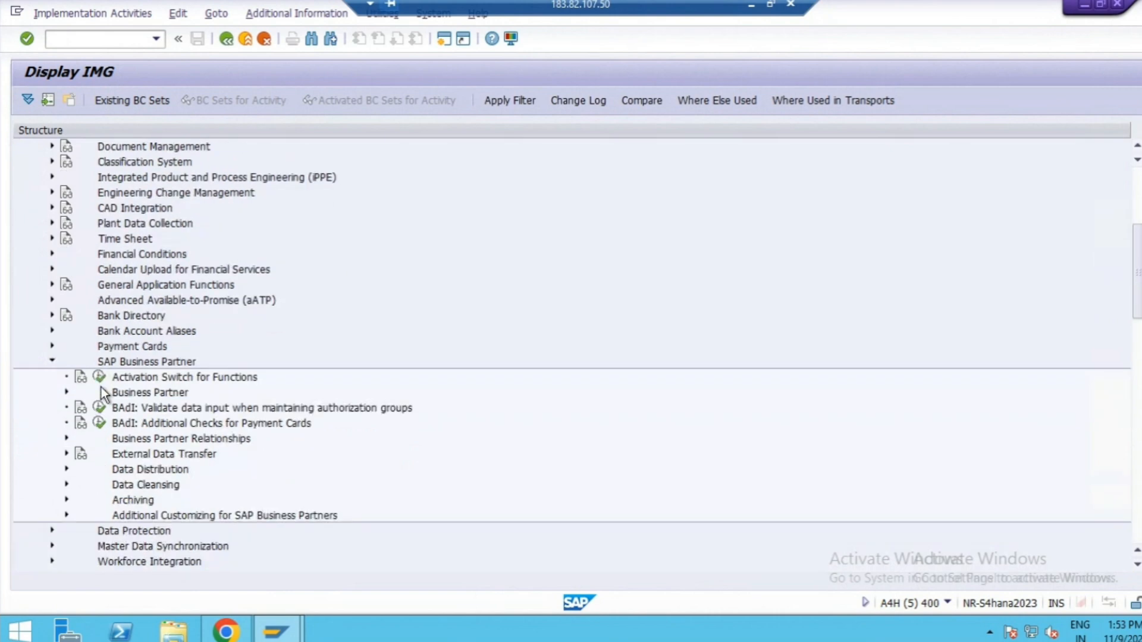
{"action": "scroll", "coordinate": [101, 387], "scroll_direction": "down", "scroll_amount": 2}
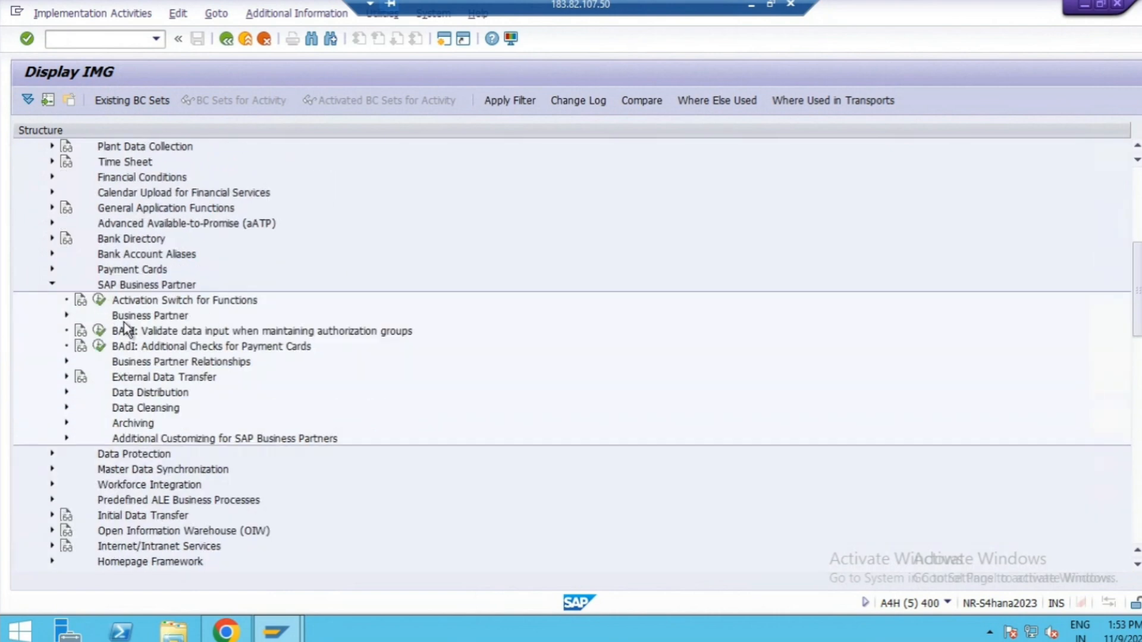
{"action": "left_click", "coordinate": [67, 316]}
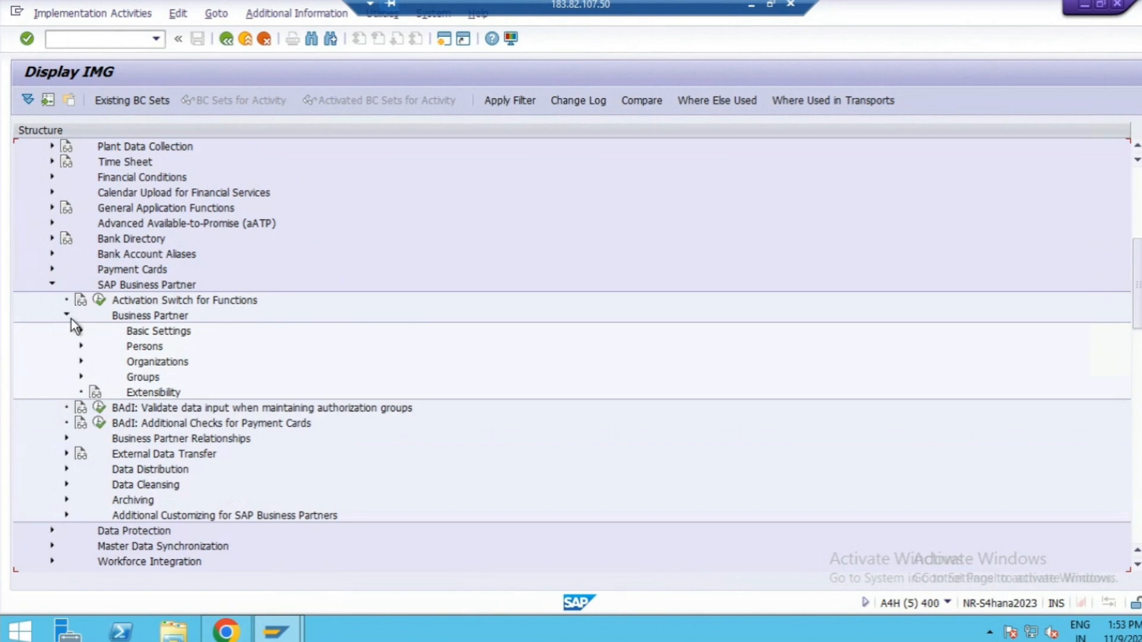
{"action": "left_click", "coordinate": [81, 331]}
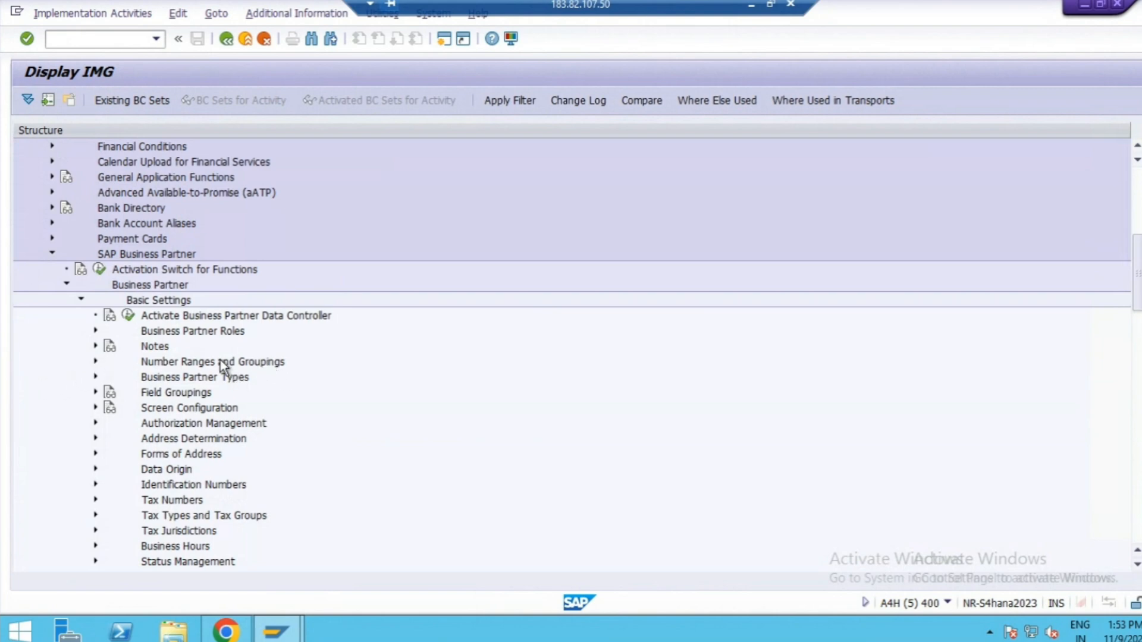
{"action": "left_click", "coordinate": [94, 361]}
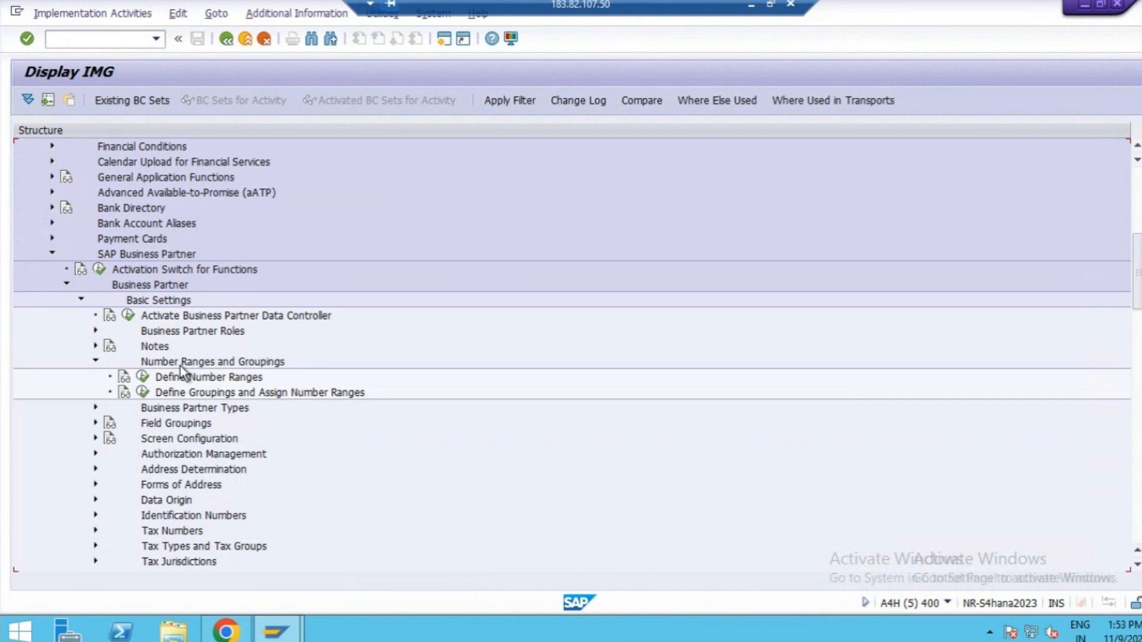
{"action": "left_click", "coordinate": [143, 392]}
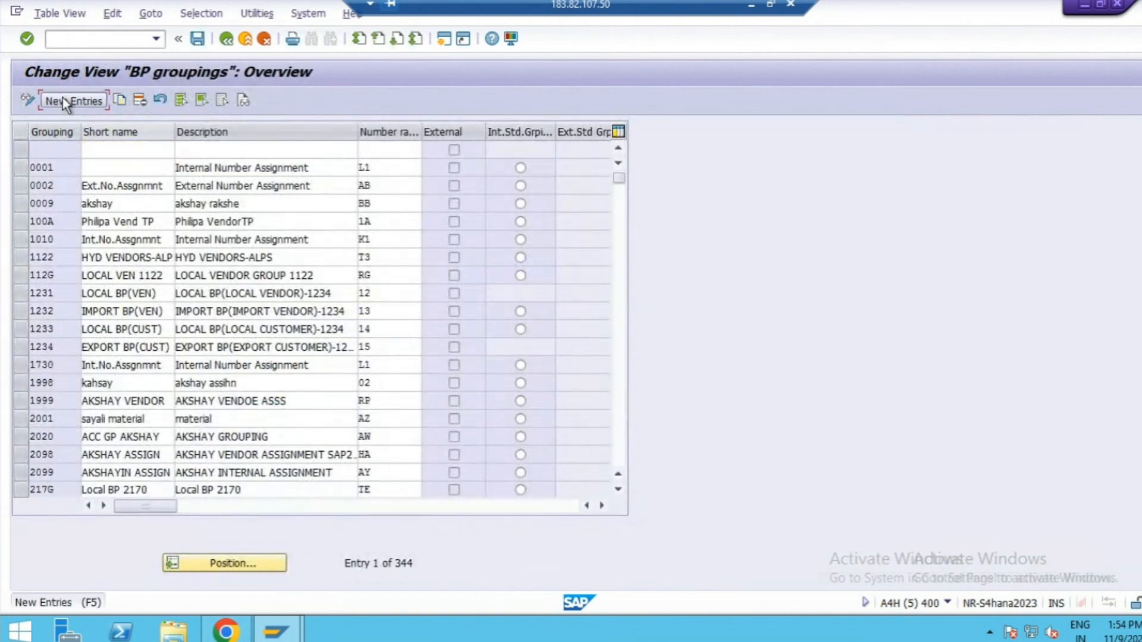
Add a new business partner grouping YSAG with short name Local Supp BPG and description Local Supplier Group
{"action": "left_click", "coordinate": [66, 101]}
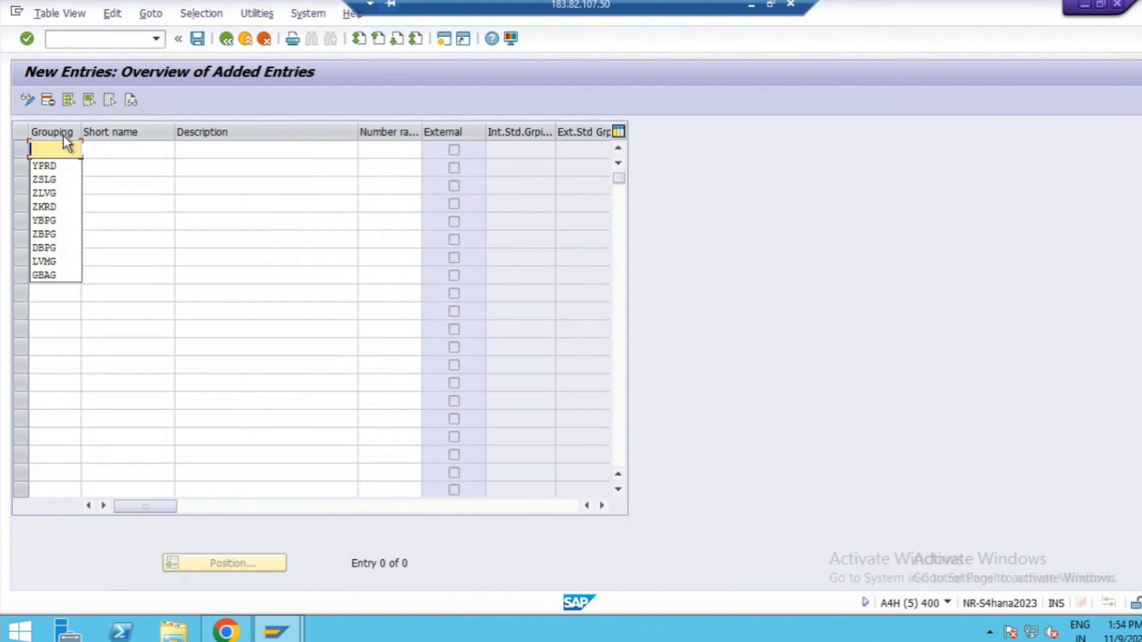
{"action": "type", "text": "Y"}
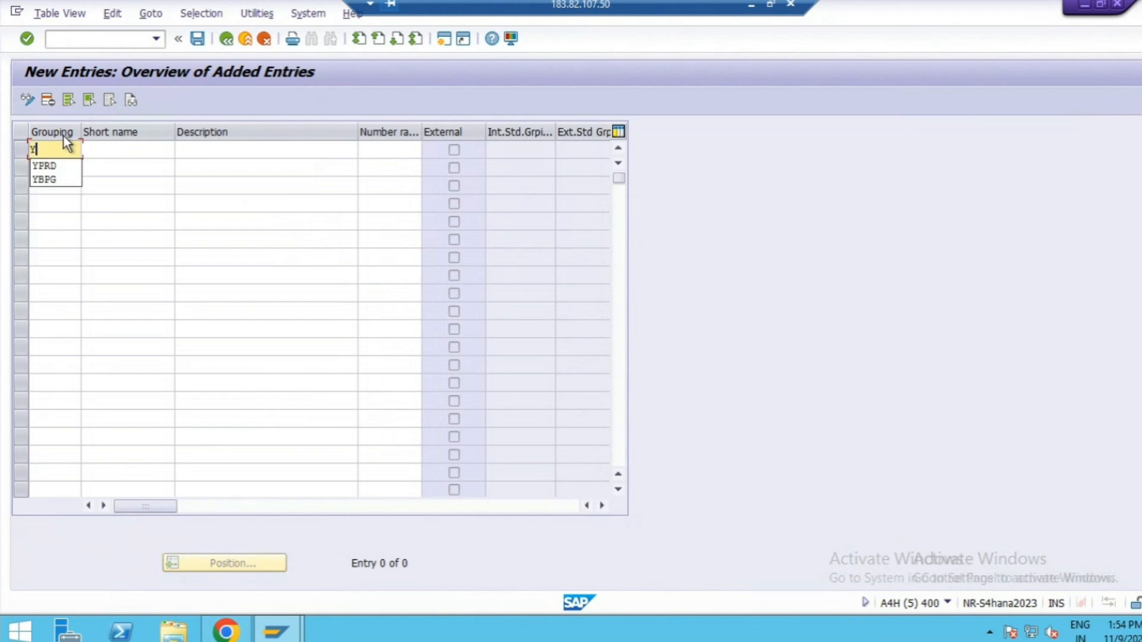
{"action": "type", "text": "SAG"}
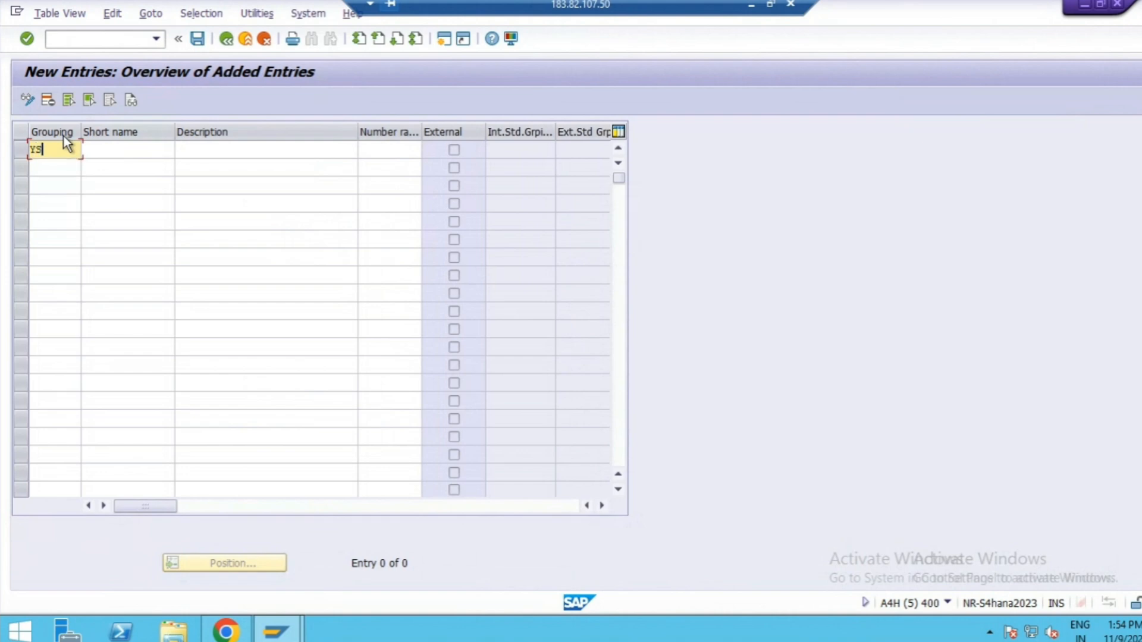
{"action": "left_click", "coordinate": [120, 148]}
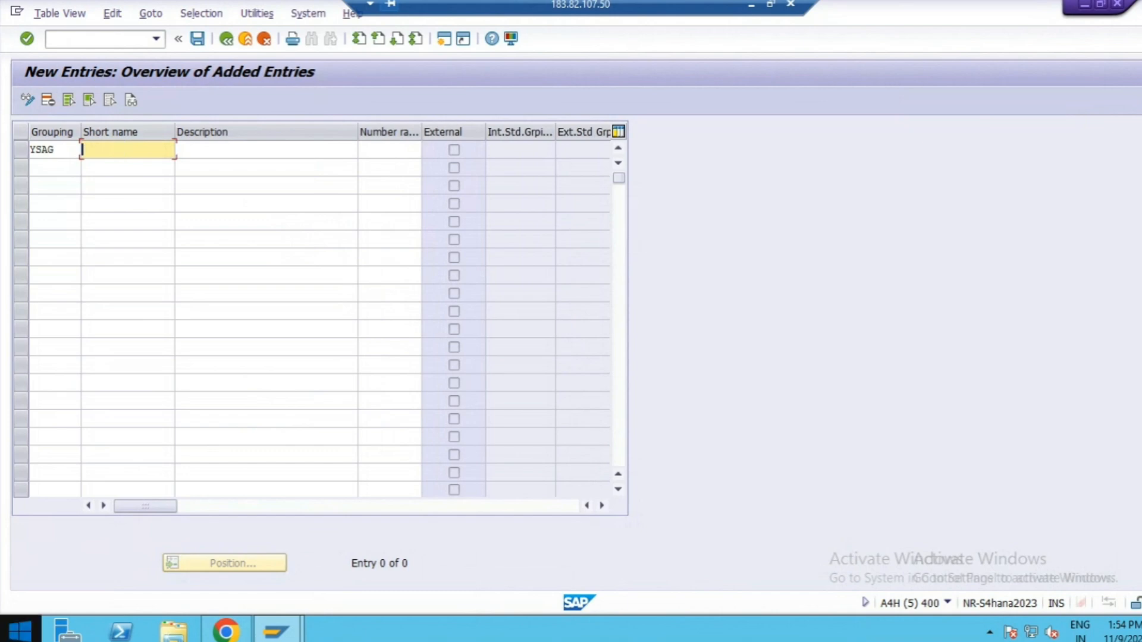
{"action": "left_click", "coordinate": [134, 150]}
{"action": "left_click", "coordinate": [129, 164]}
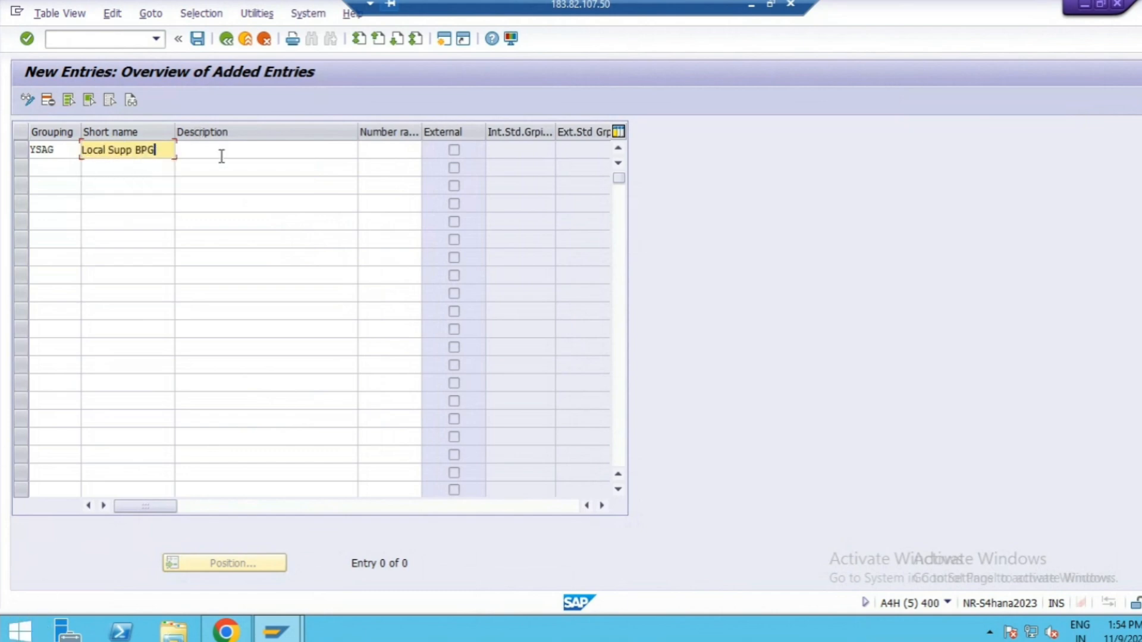
{"action": "left_click", "coordinate": [246, 149]}
{"action": "left_click", "coordinate": [247, 148]}
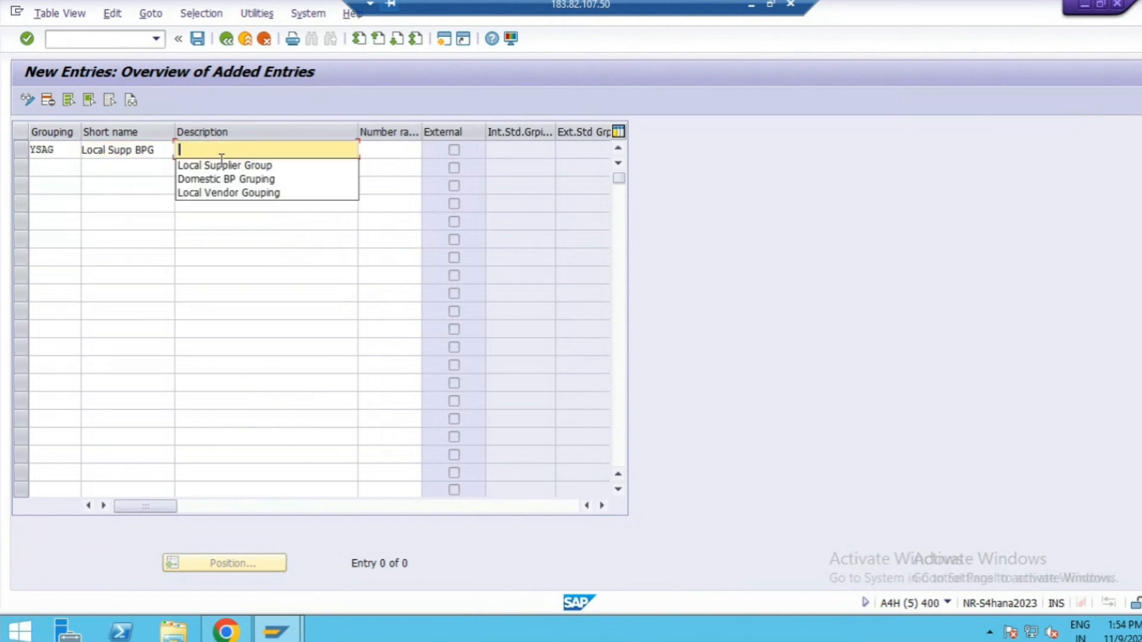
{"action": "left_click", "coordinate": [214, 167]}
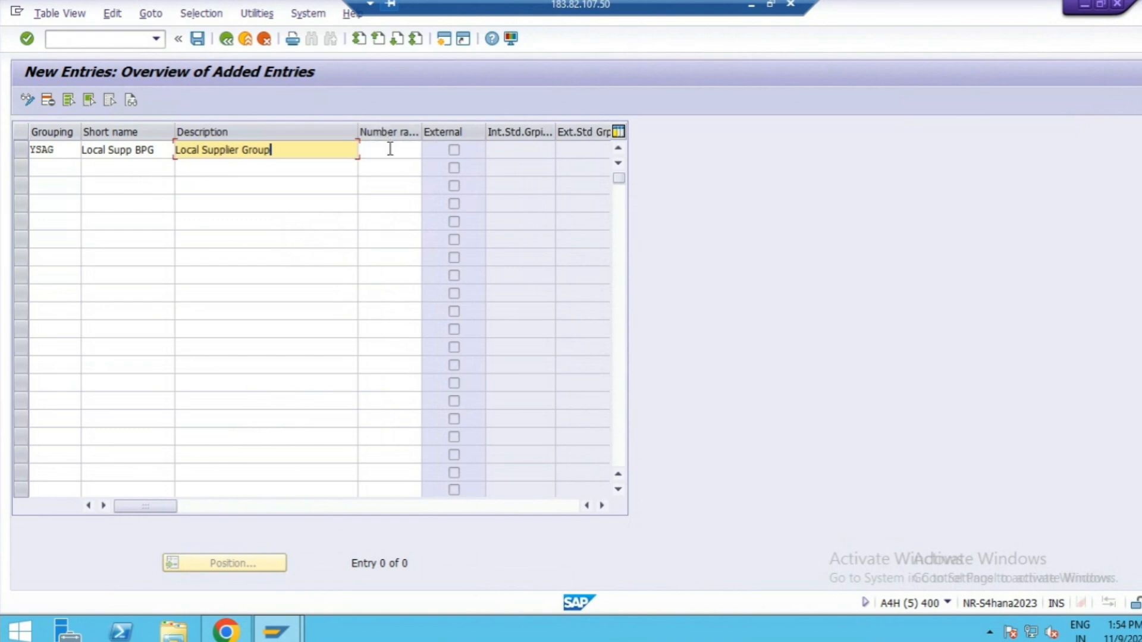
{"action": "key", "text": "Return"}
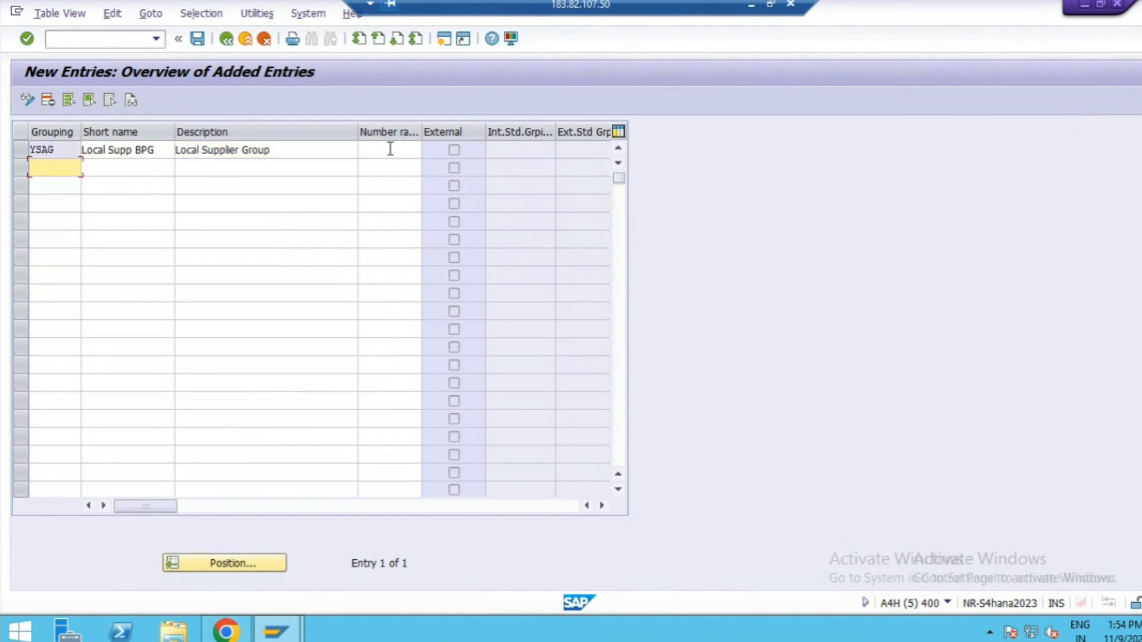
Save the grouping in the Material Master Config GIP1 customizing request and return to the IMG structure
{"action": "left_click", "coordinate": [199, 37]}
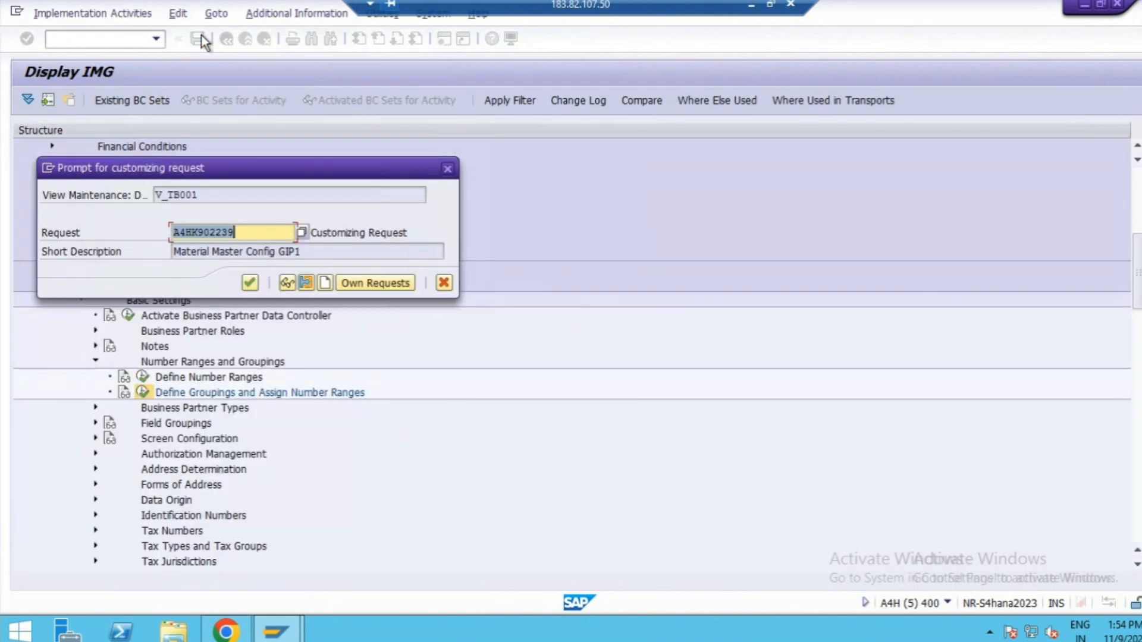
{"action": "left_click", "coordinate": [253, 282]}
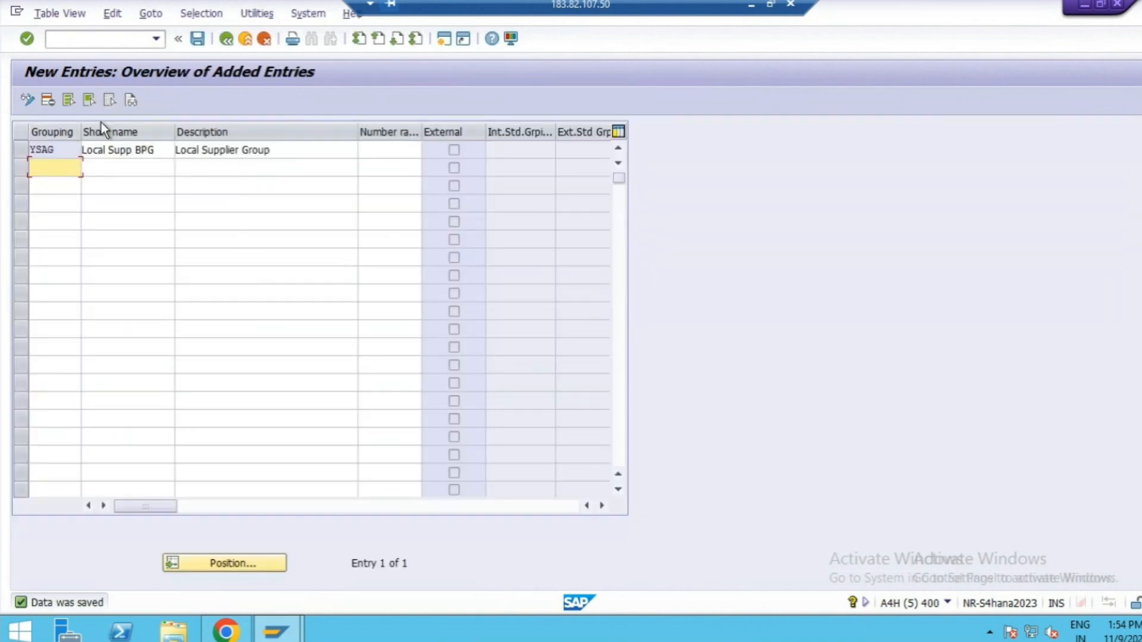
{"action": "left_click", "coordinate": [227, 38]}
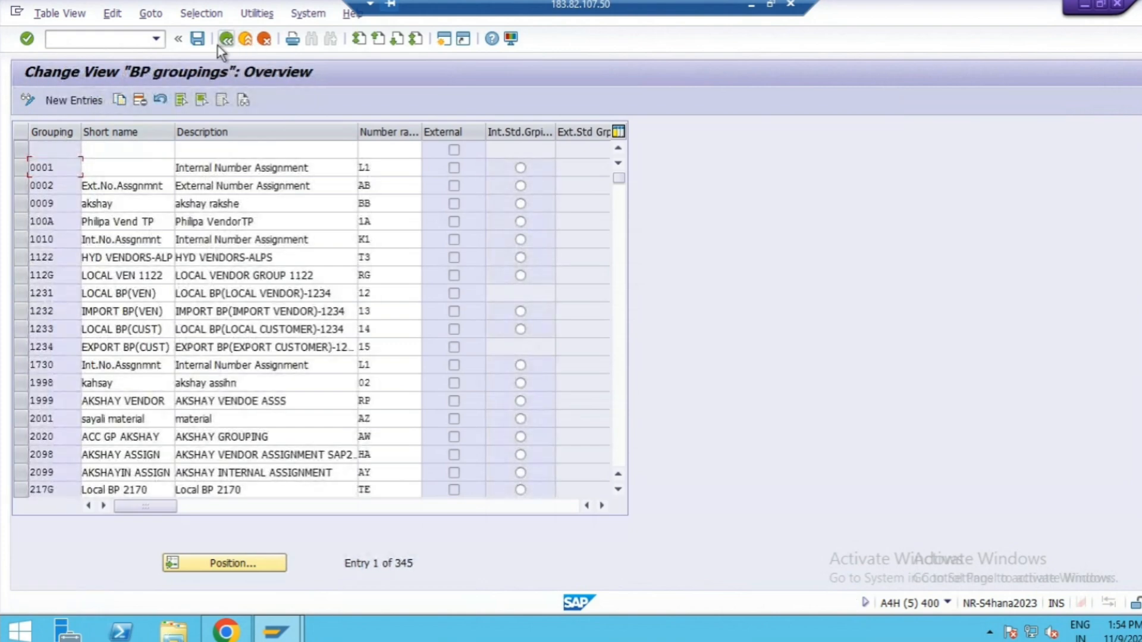
{"action": "left_click", "coordinate": [225, 39]}
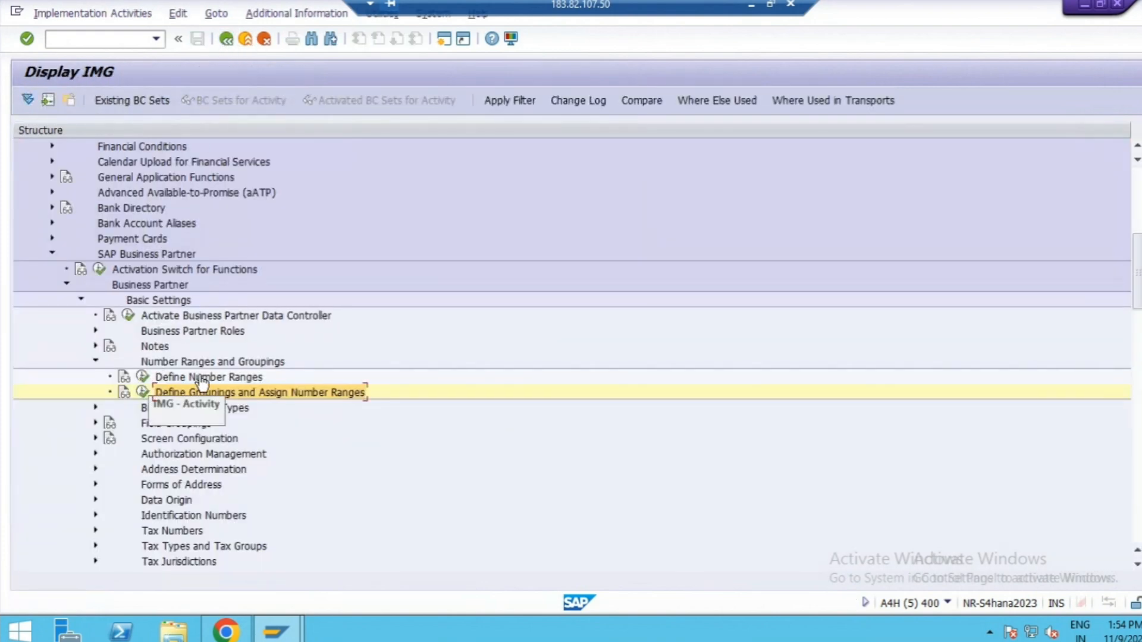
Open Define Number Ranges, bring up the business partner intervals for editing and look through the existing ranges
{"action": "left_click", "coordinate": [143, 376]}
{"action": "left_click", "coordinate": [177, 171]}
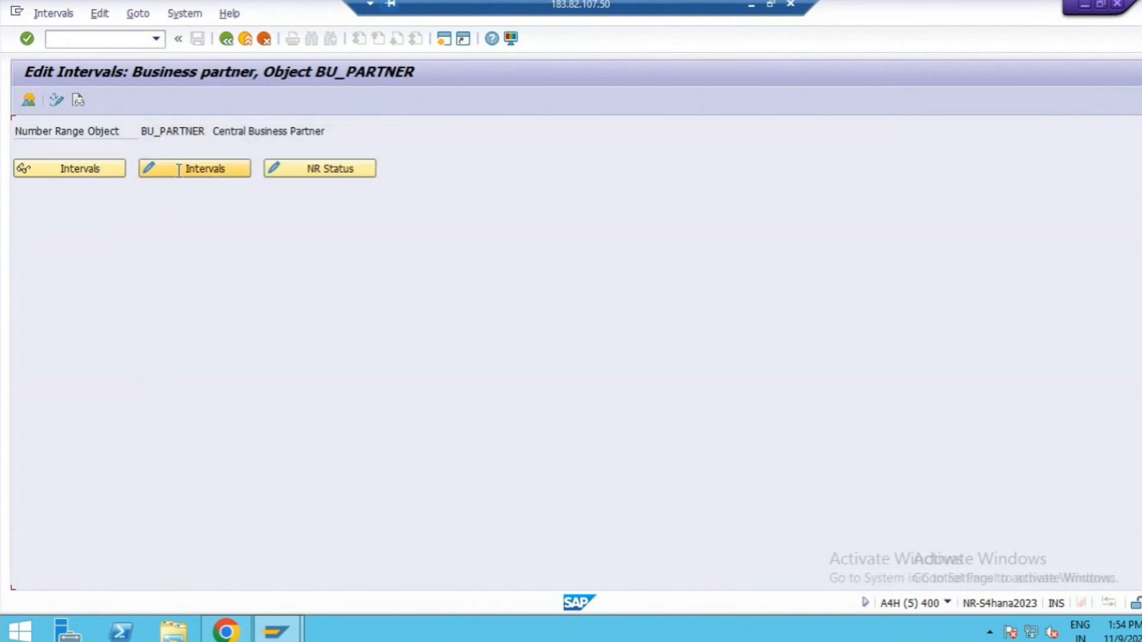
{"action": "scroll", "coordinate": [90, 268], "scroll_direction": "down", "scroll_amount": 7}
{"action": "scroll", "coordinate": [90, 283], "scroll_direction": "down", "scroll_amount": 5}
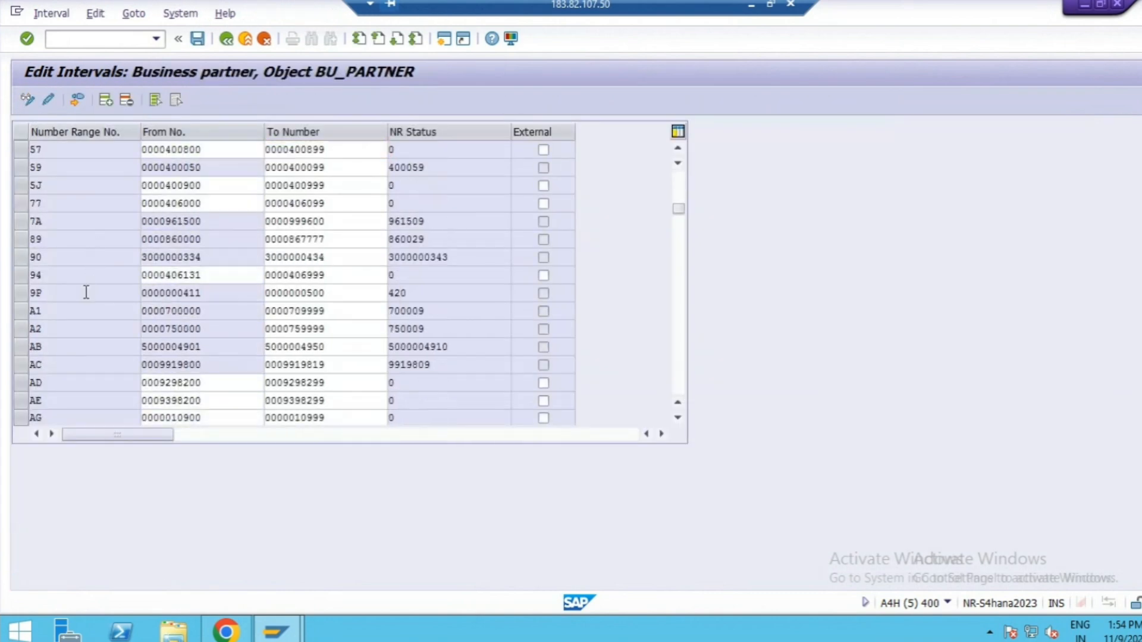
{"action": "scroll", "coordinate": [84, 293], "scroll_direction": "up", "scroll_amount": 12}
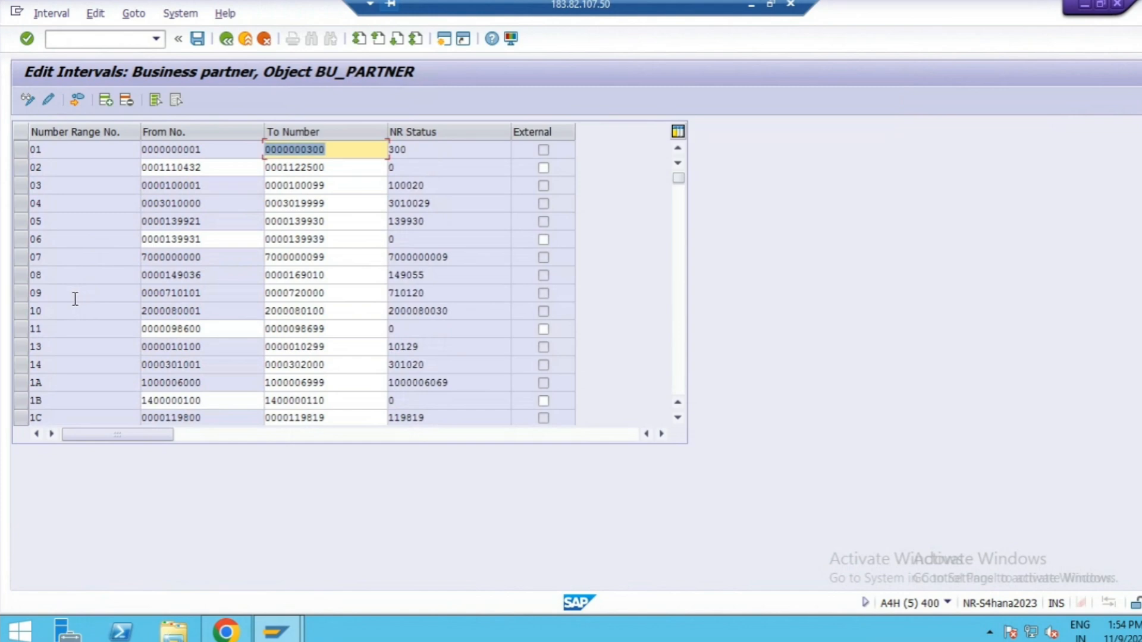
{"action": "left_click", "coordinate": [107, 100]}
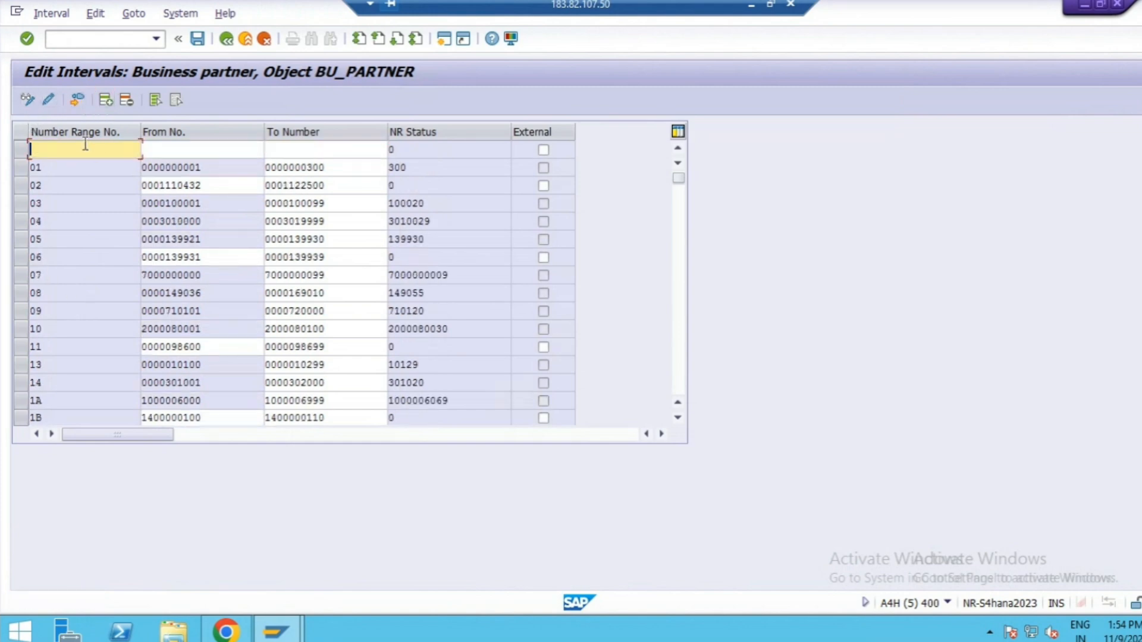
{"action": "type", "text": "K0"}
{"action": "left_click", "coordinate": [207, 149]}
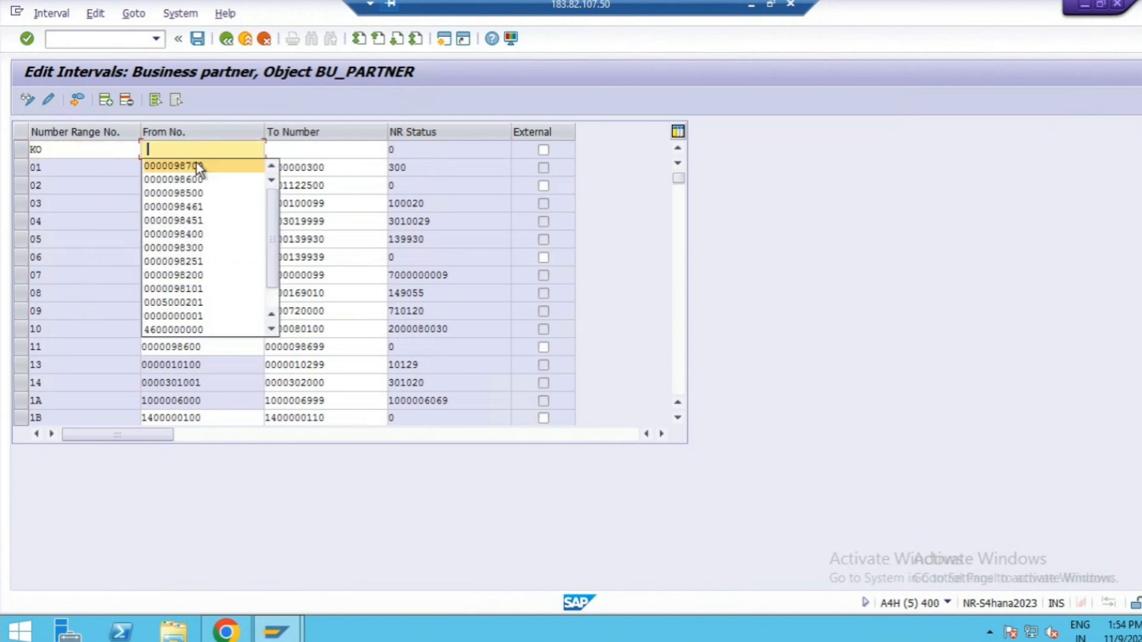
{"action": "left_click", "coordinate": [197, 166]}
{"action": "key", "text": "BackSpace"}
{"action": "key", "text": "BackSpace"}
{"action": "key", "text": "BackSpace"}
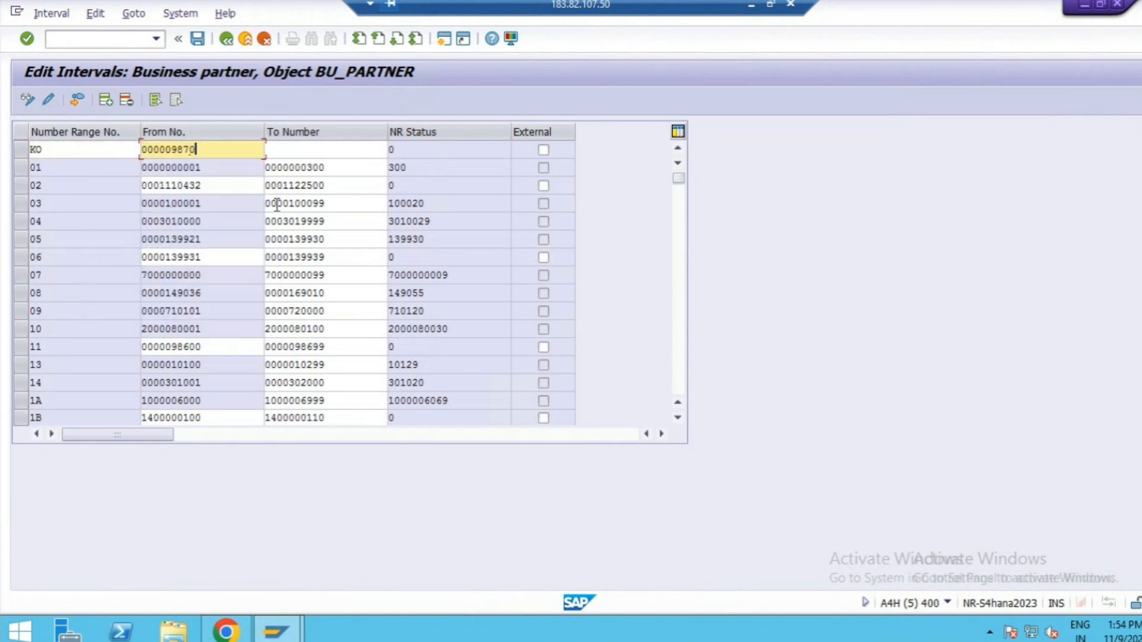
{"action": "type", "text": "800"}
{"action": "left_click_drag", "start_coordinate": [208, 148], "coordinate": [131, 152]}
{"action": "key", "text": "ctrl+c"}
{"action": "left_click", "coordinate": [273, 146]}
{"action": "key", "text": "ctrl+v"}
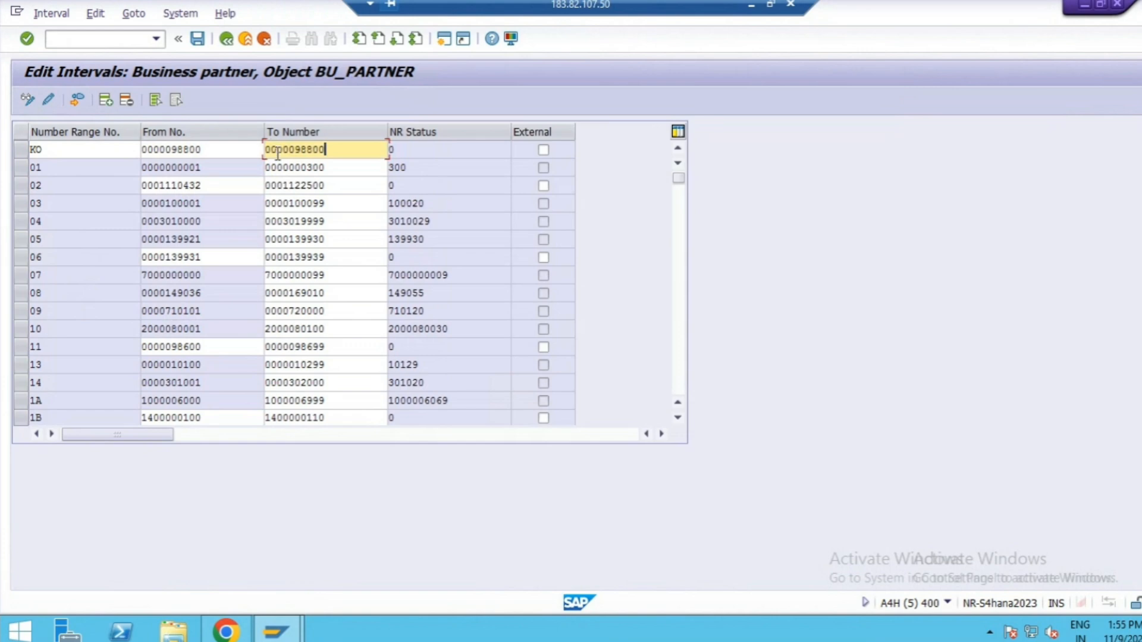
{"action": "key", "text": "BackSpace"}
{"action": "key", "text": "BackSpace"}
{"action": "type", "text": "99"}
{"action": "key", "text": "Return"}
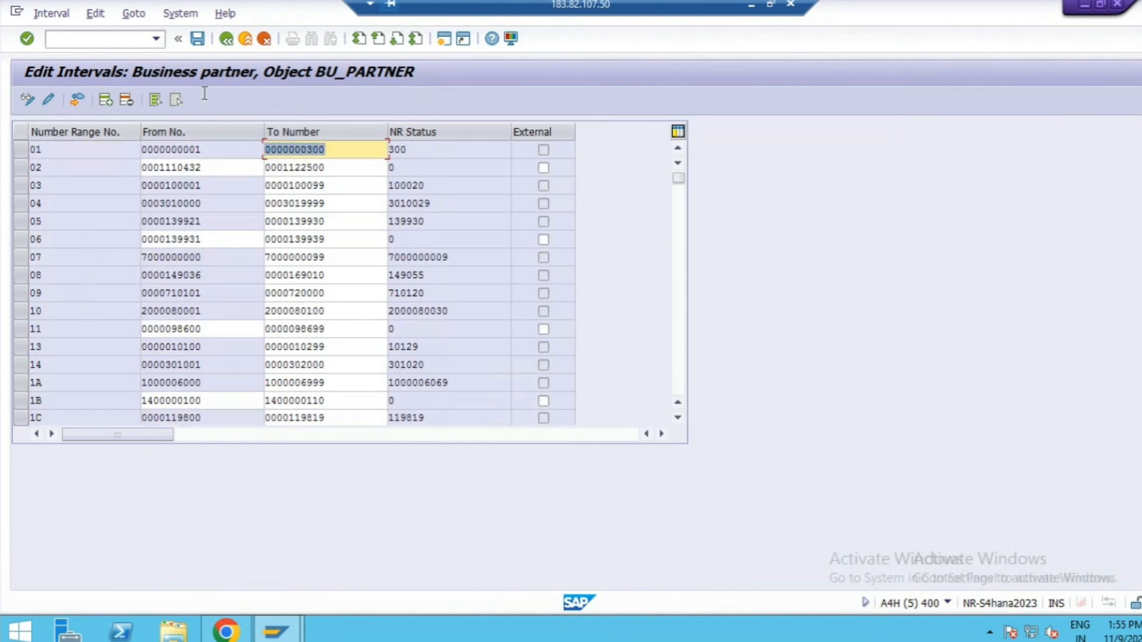
Save the business partner number range intervals, acknowledge the transport notice and return to the IMG structure
{"action": "left_click", "coordinate": [196, 39]}
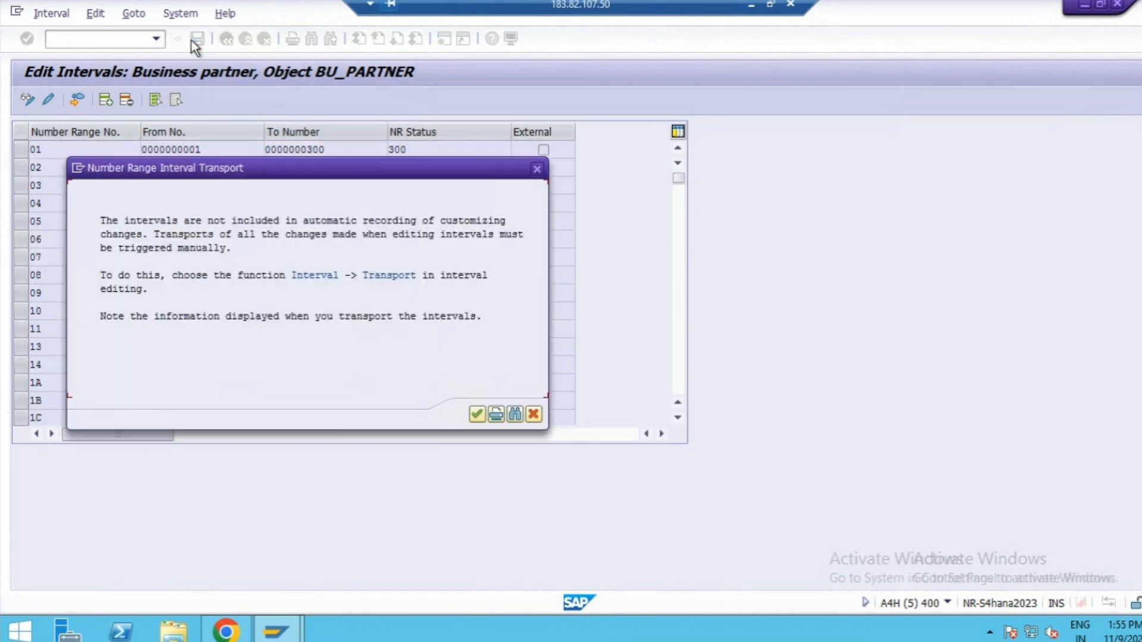
{"action": "left_click", "coordinate": [476, 414]}
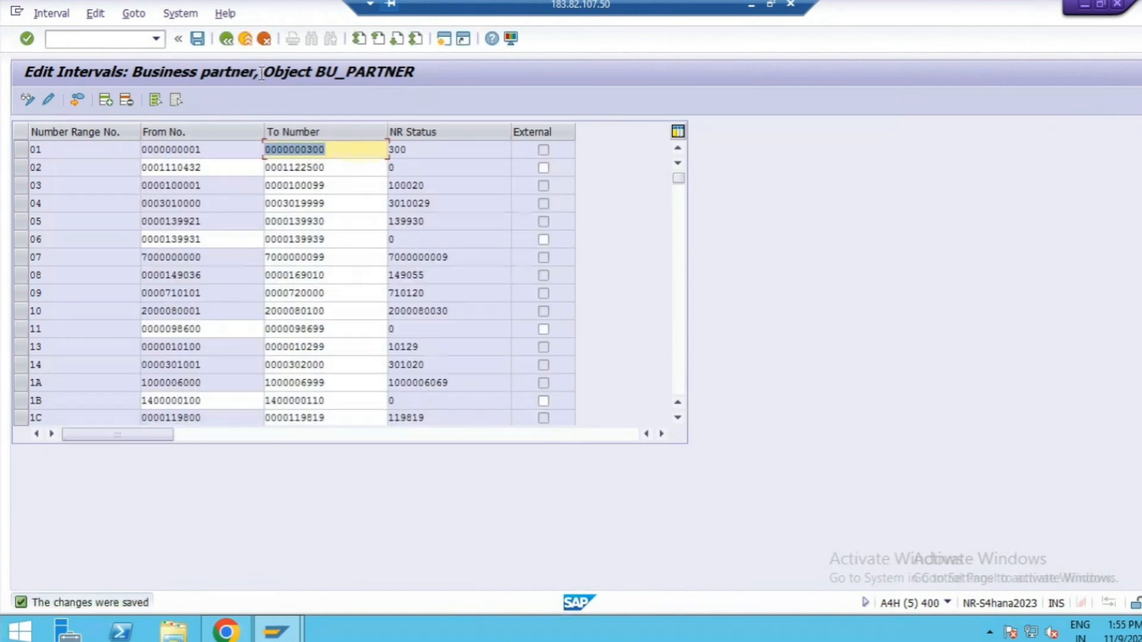
{"action": "left_click", "coordinate": [225, 42]}
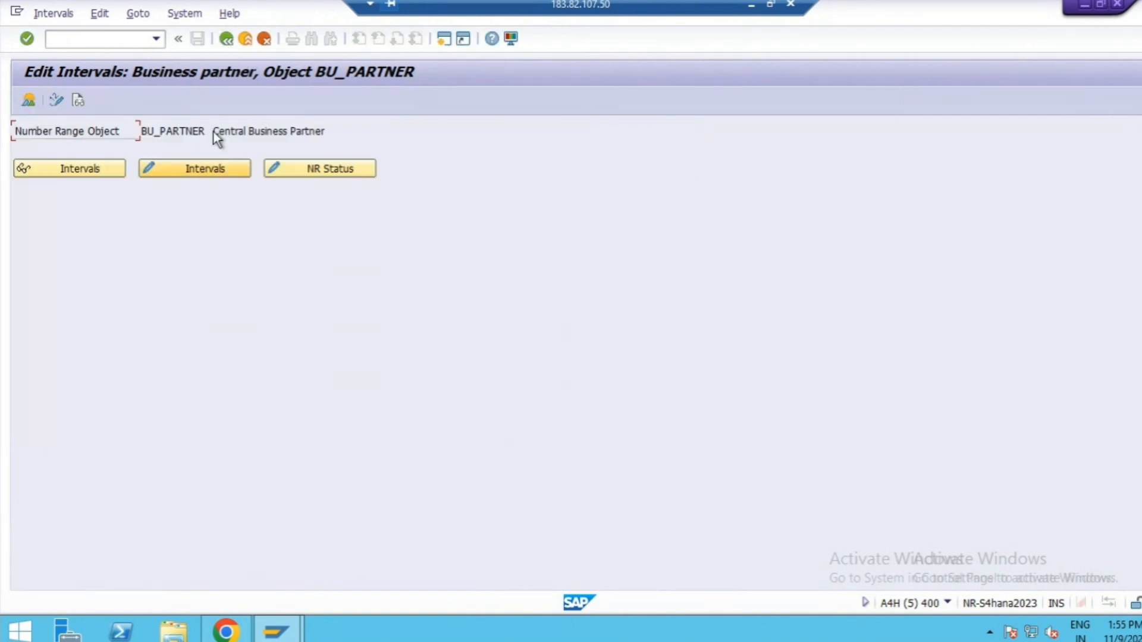
{"action": "left_click", "coordinate": [226, 39]}
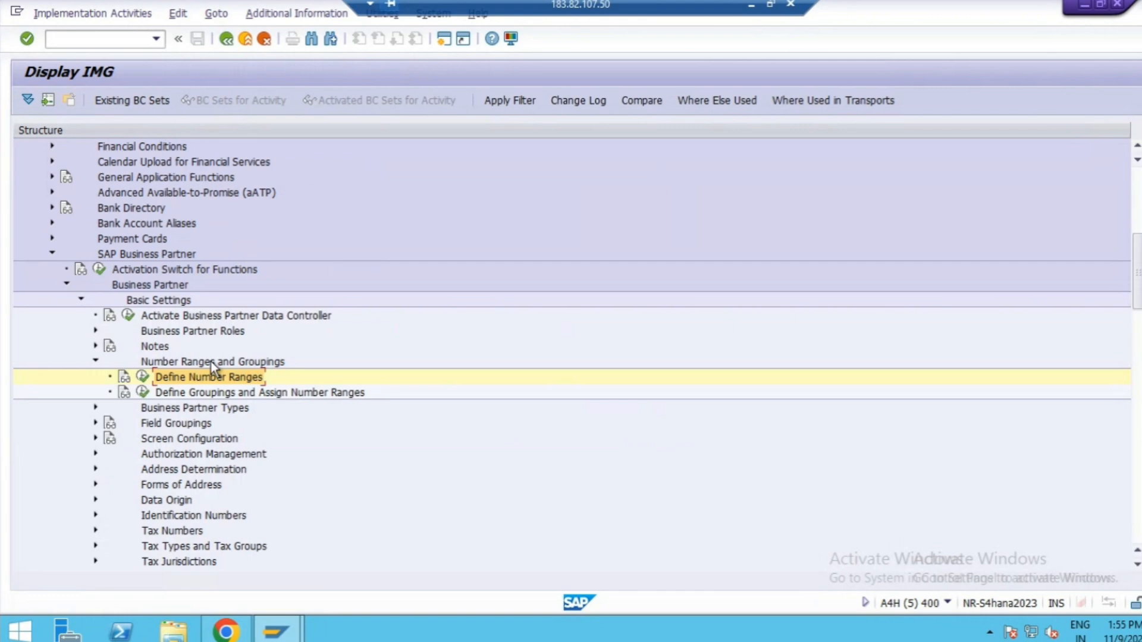
Open Define Groupings and Assign Number Ranges, locate grouping YSAG and assign number range KO to it
{"action": "left_click", "coordinate": [142, 392]}
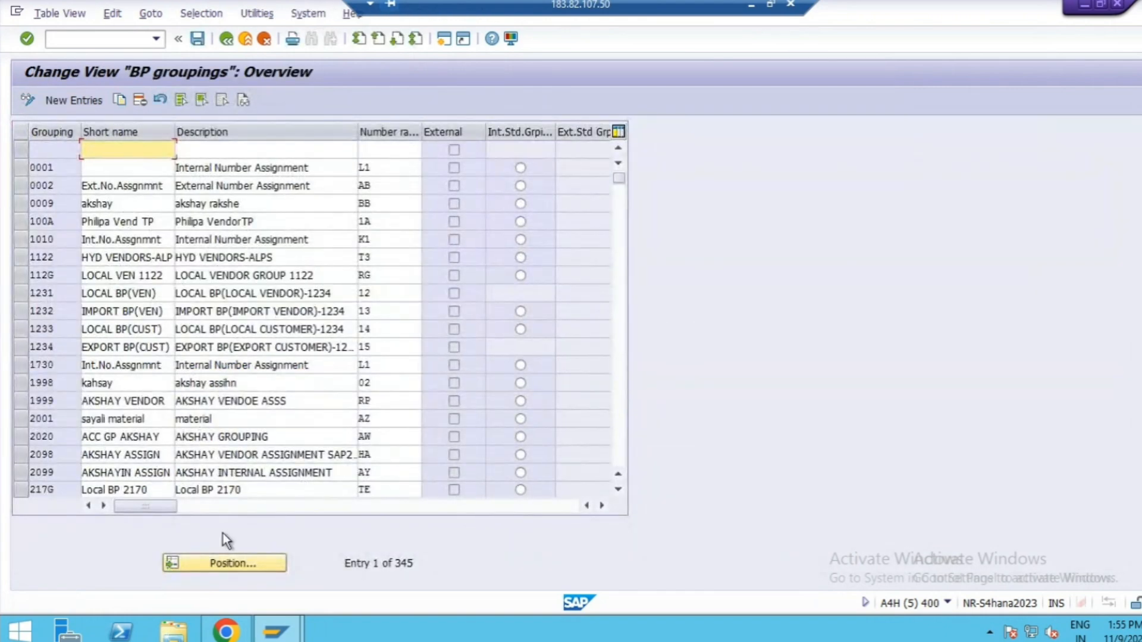
{"action": "left_click", "coordinate": [226, 560]}
{"action": "type", "text": "ysag"}
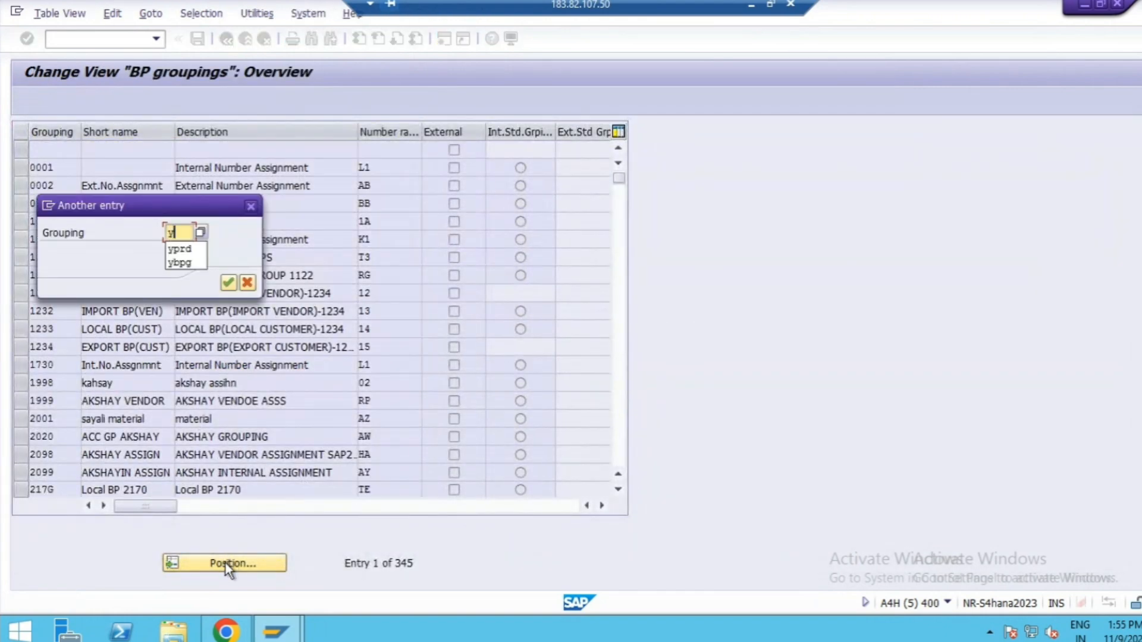
{"action": "left_click", "coordinate": [228, 283]}
{"action": "left_click", "coordinate": [393, 148]}
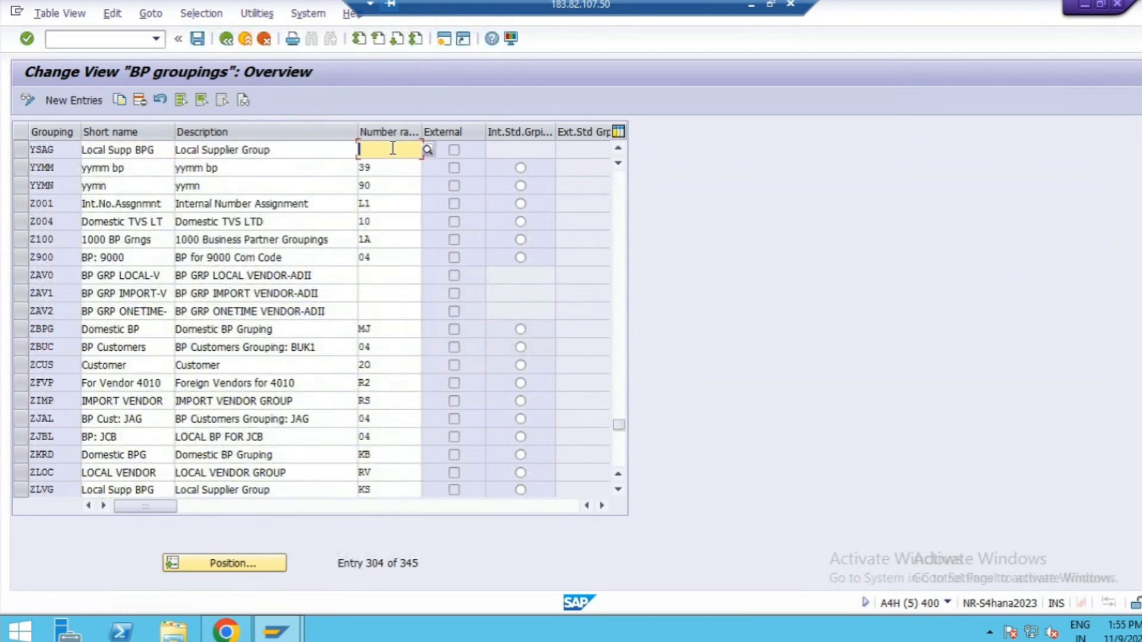
{"action": "type", "text": "ko"}
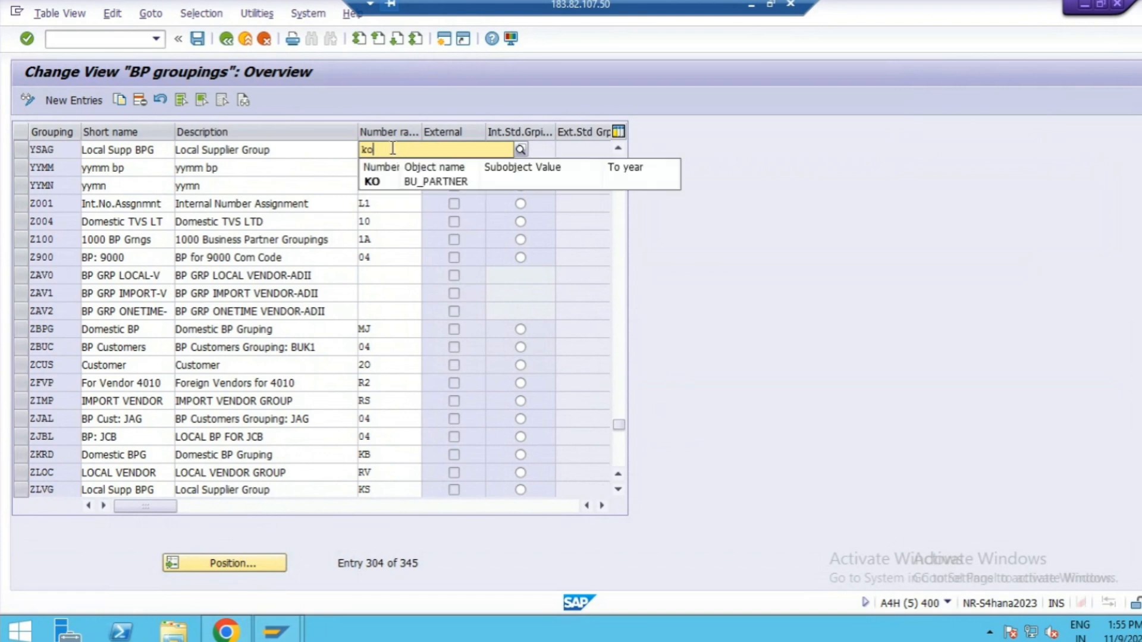
{"action": "left_click", "coordinate": [377, 182]}
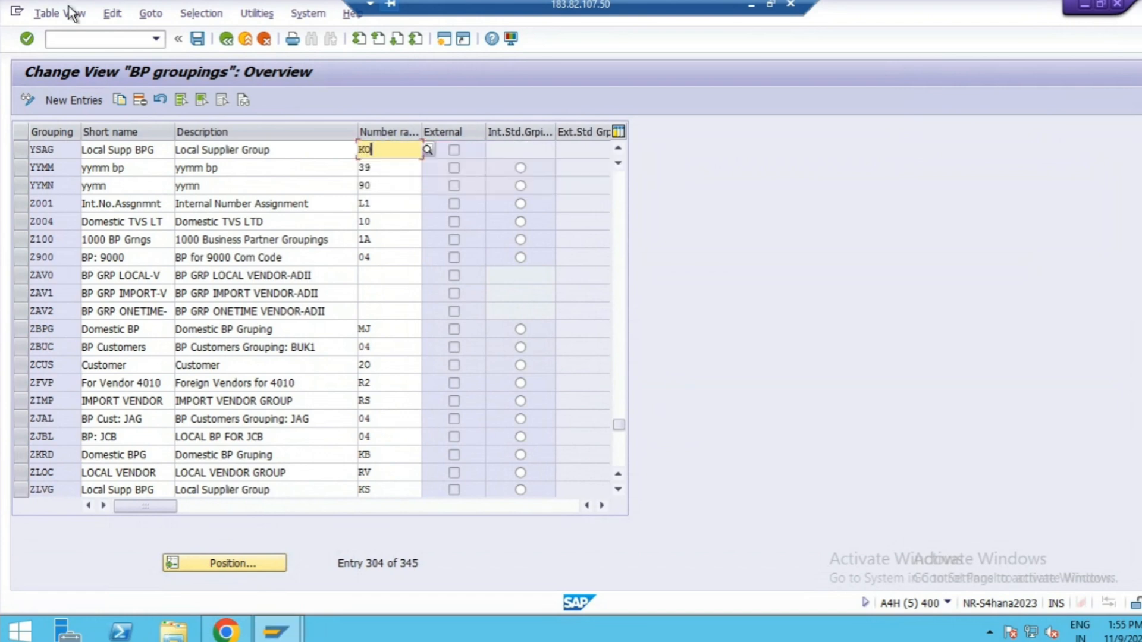
Save the YSAG number range assignment in the Material Master Config GIP1 customizing request and return to the IMG structure
{"action": "left_click", "coordinate": [197, 39]}
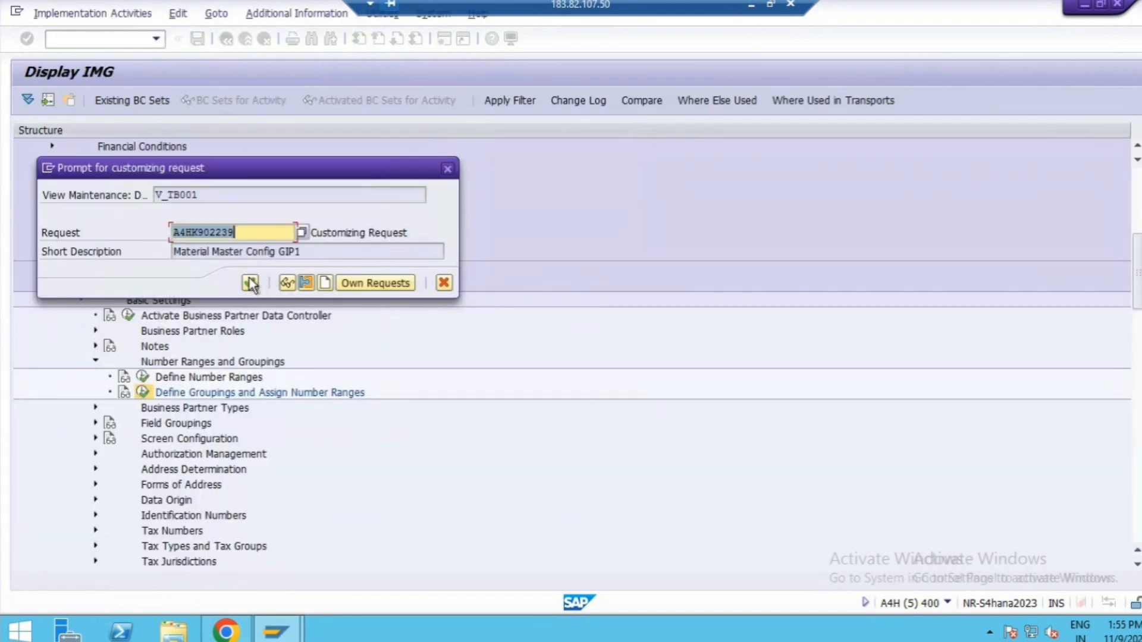
{"action": "key", "text": "Return"}
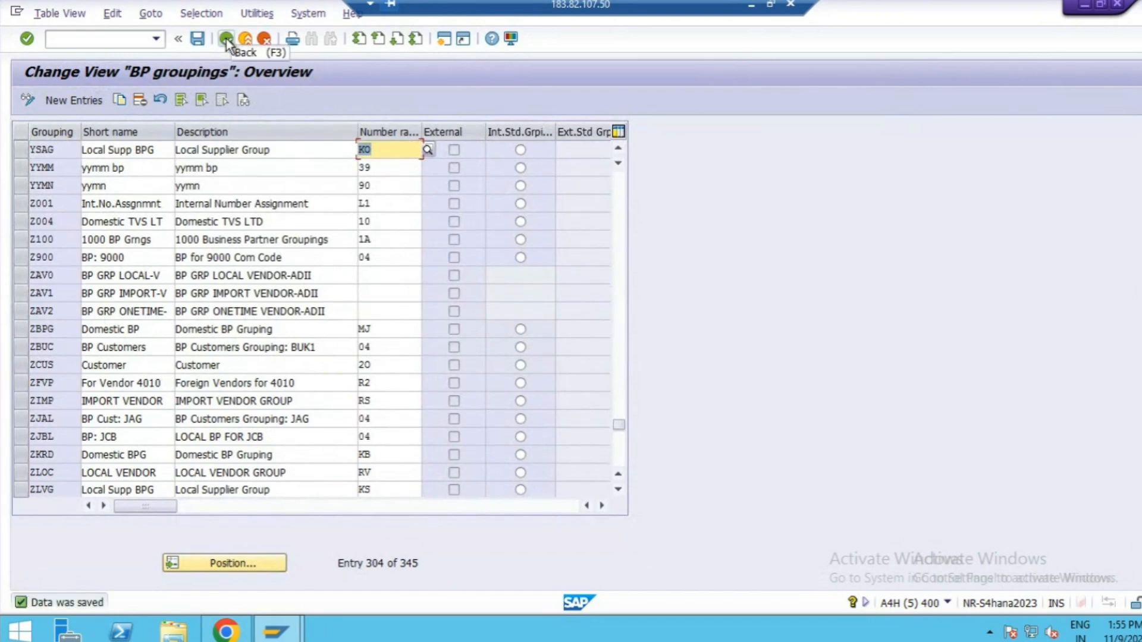
{"action": "left_click", "coordinate": [226, 39]}
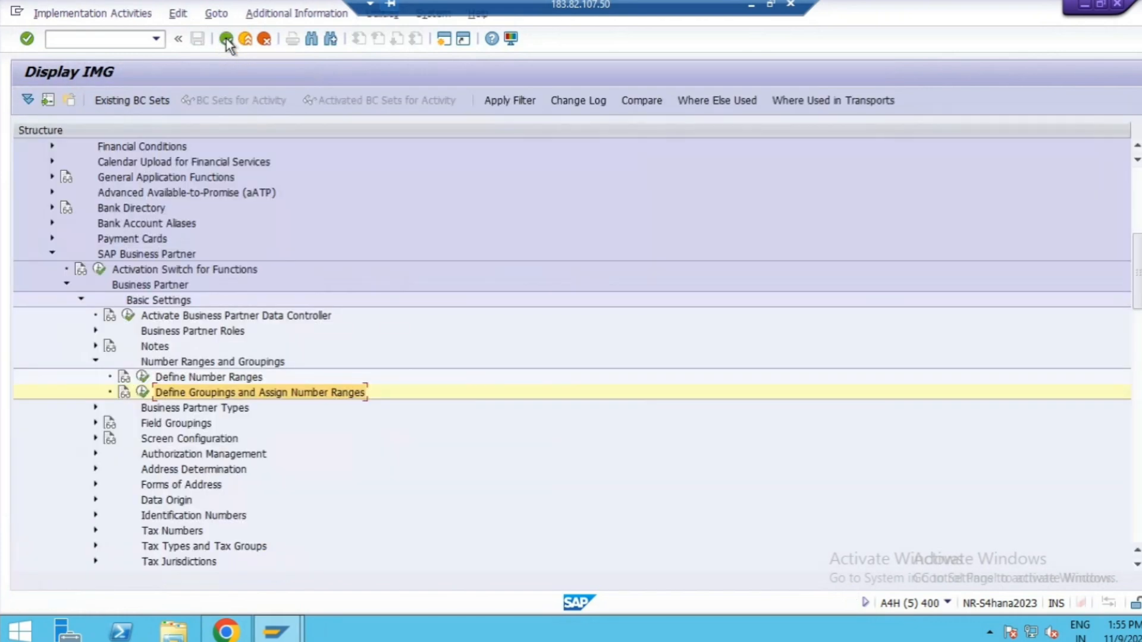
Leave customizing for SAP Easy Access and run transaction OMSG for the supplier account groups
{"action": "left_click", "coordinate": [226, 38]}
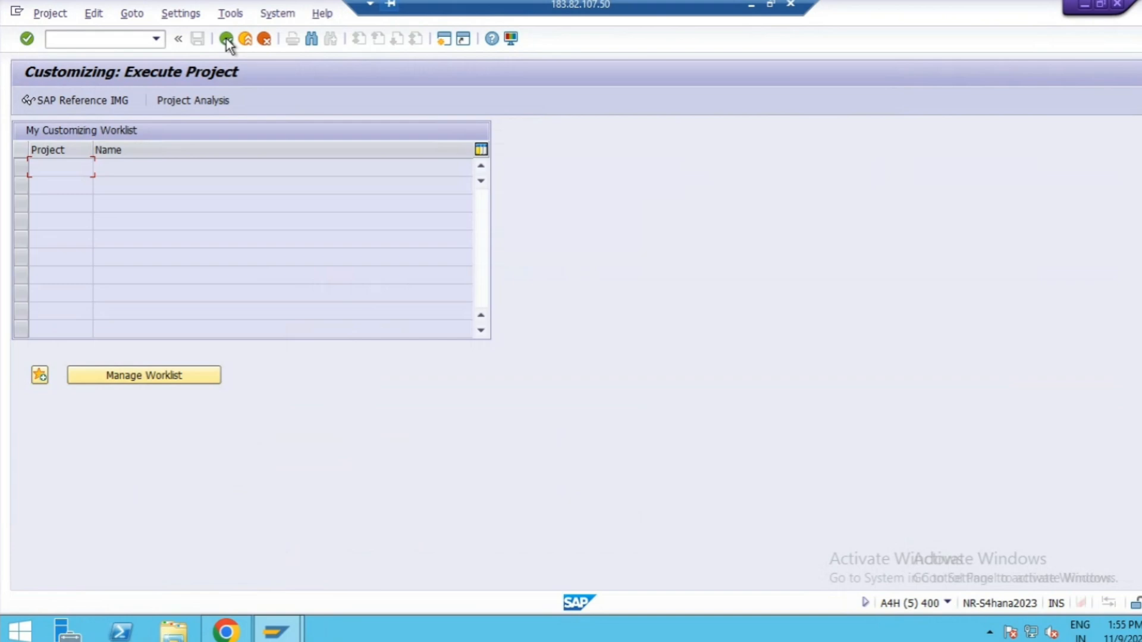
{"action": "left_click", "coordinate": [226, 38]}
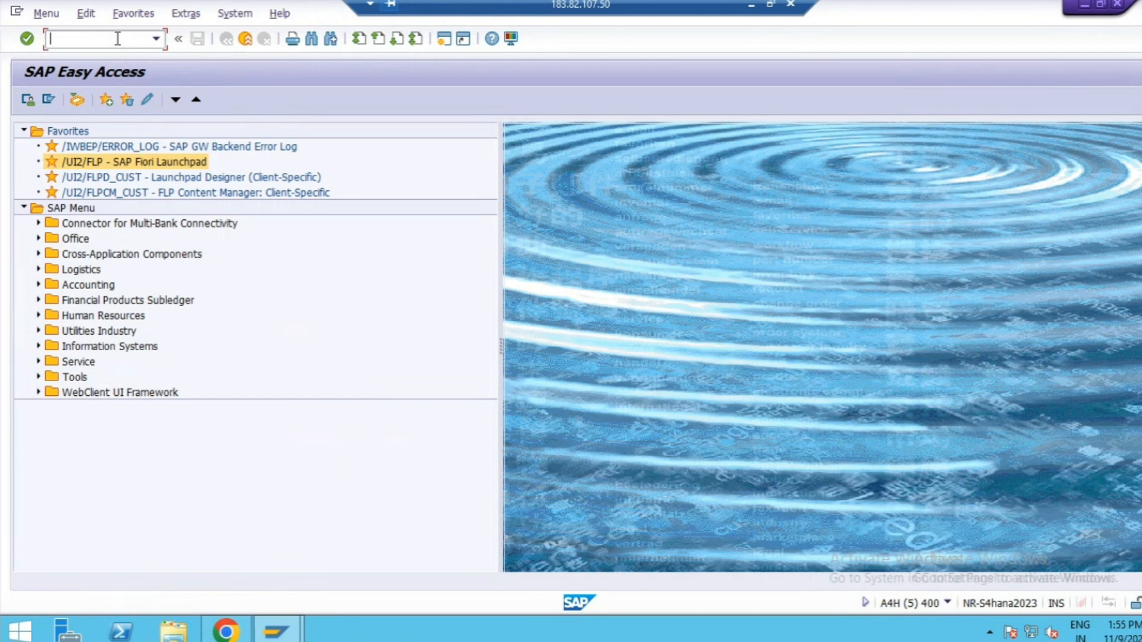
{"action": "type", "text": "omsg"}
{"action": "key", "text": "Return"}
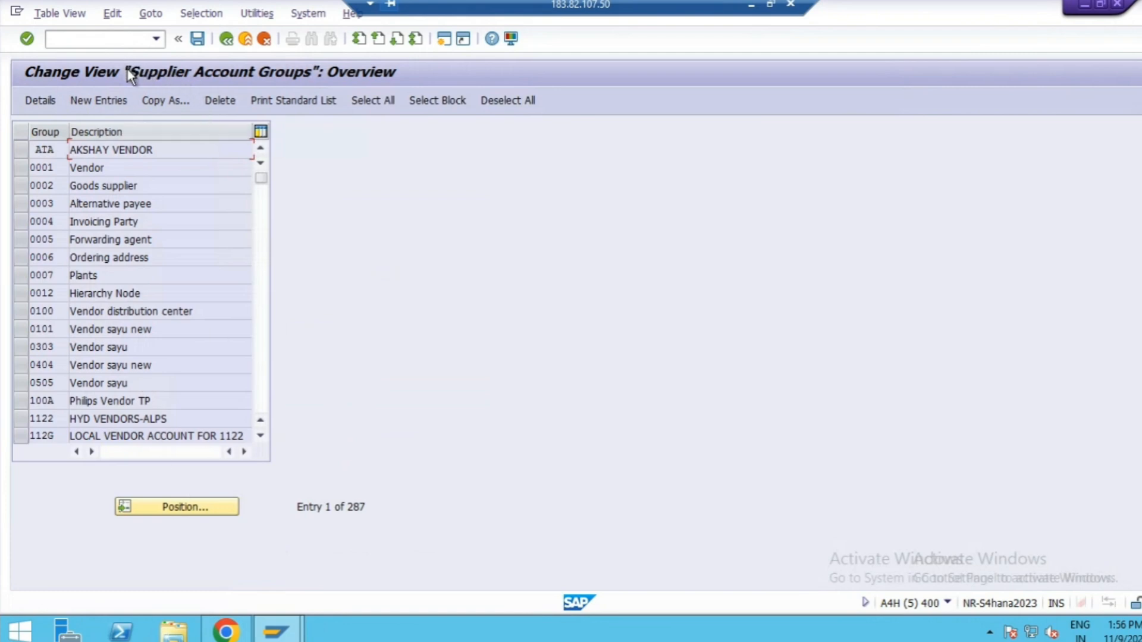
{"action": "left_click", "coordinate": [158, 507]}
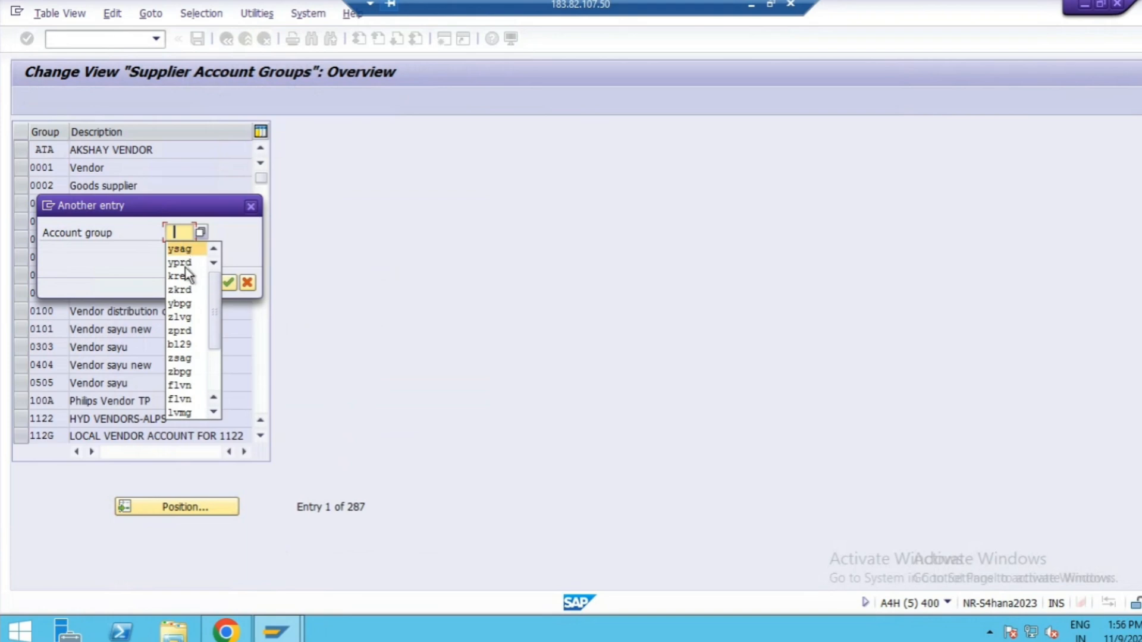
{"action": "left_click", "coordinate": [184, 278]}
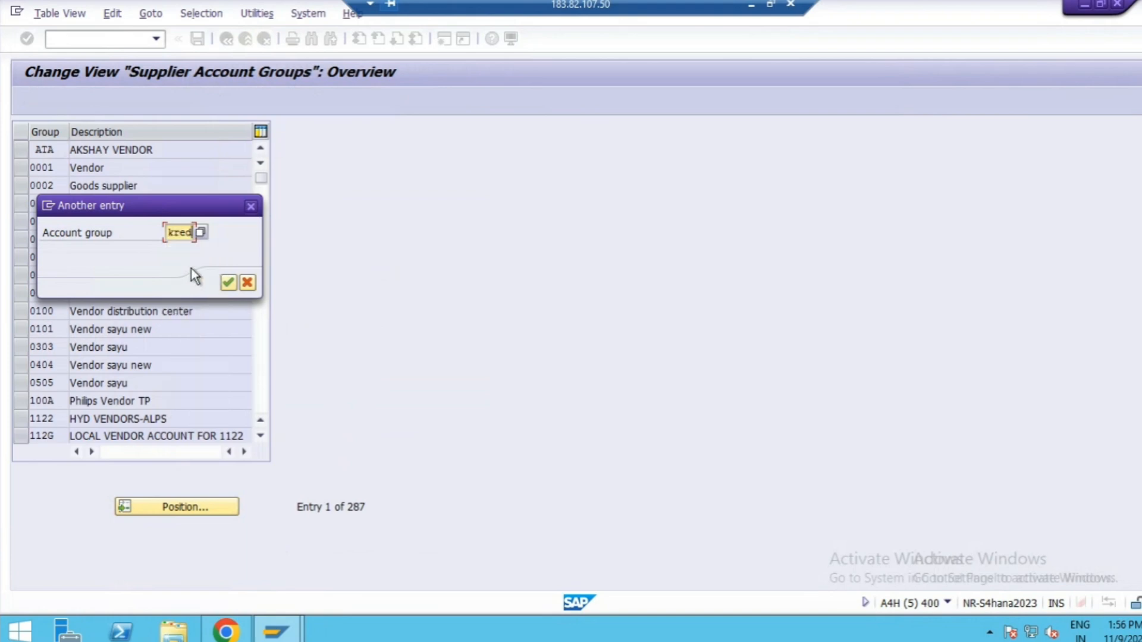
{"action": "left_click", "coordinate": [228, 282]}
{"action": "left_click", "coordinate": [22, 151]}
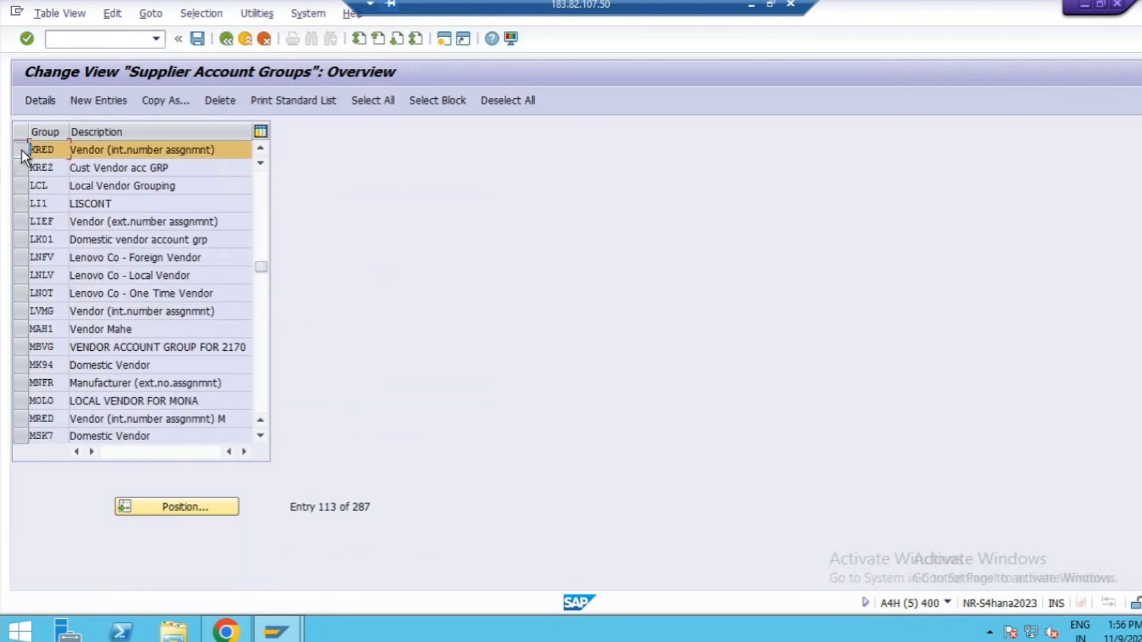
{"action": "left_click", "coordinate": [94, 101]}
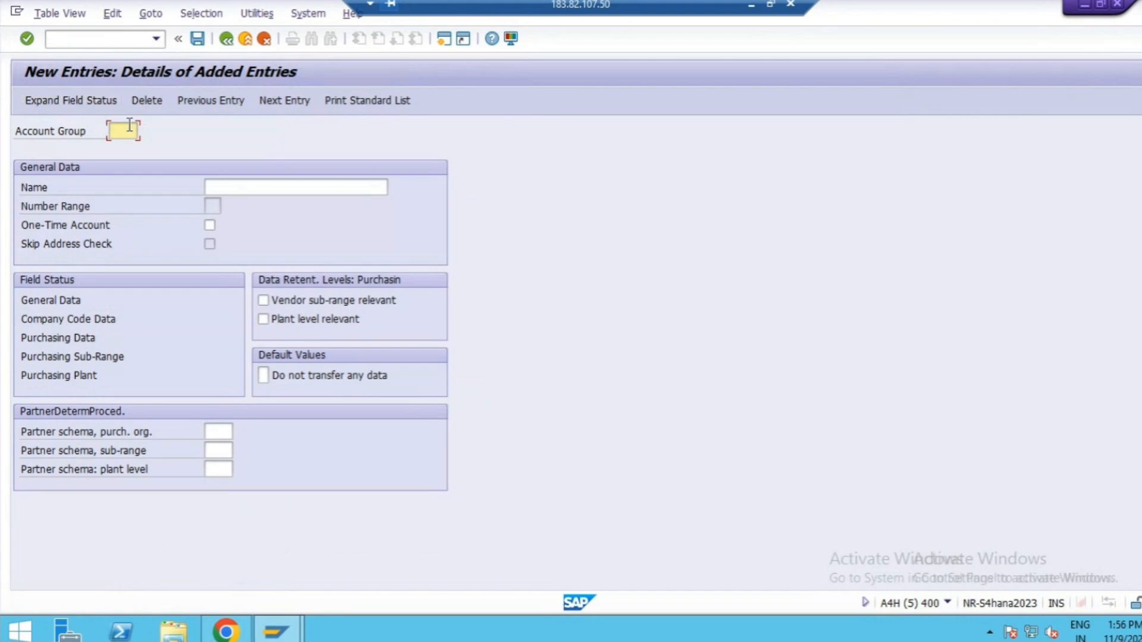
{"action": "left_click", "coordinate": [223, 38]}
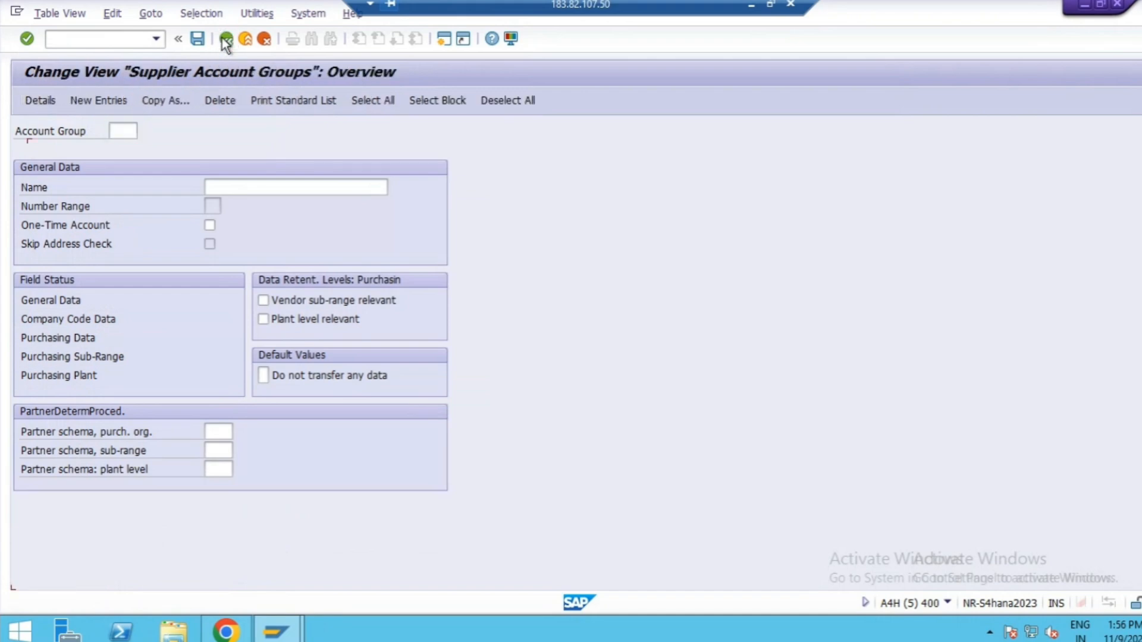
Copy supplier account group KRED as new account group YSAG with the name Domestic Supplier Acc Group
{"action": "left_click", "coordinate": [148, 503]}
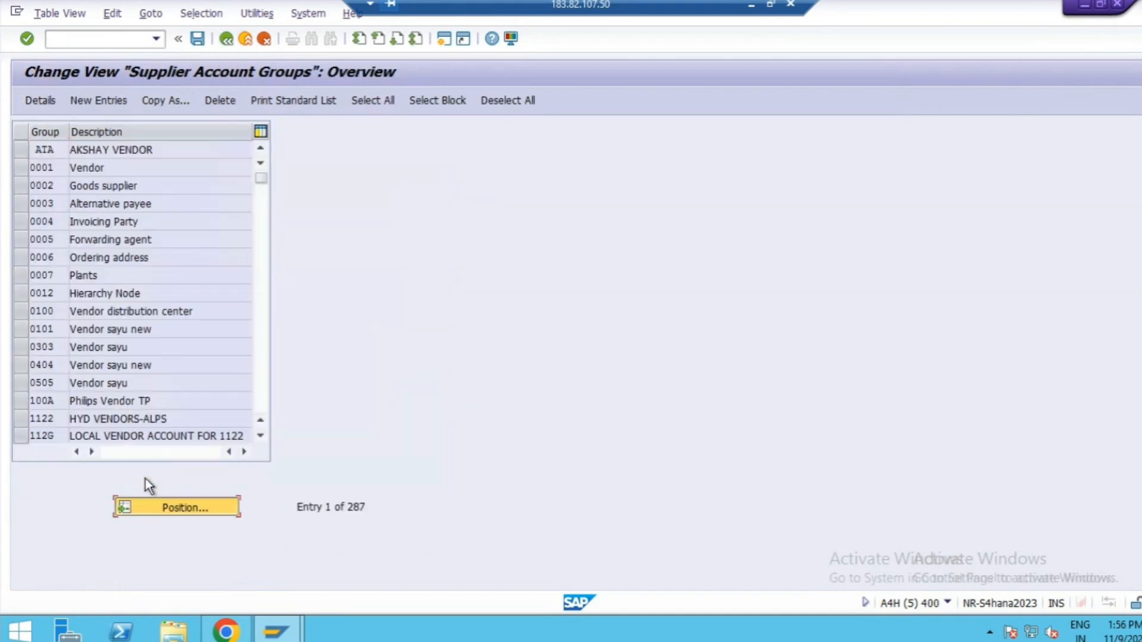
{"action": "left_click", "coordinate": [181, 248]}
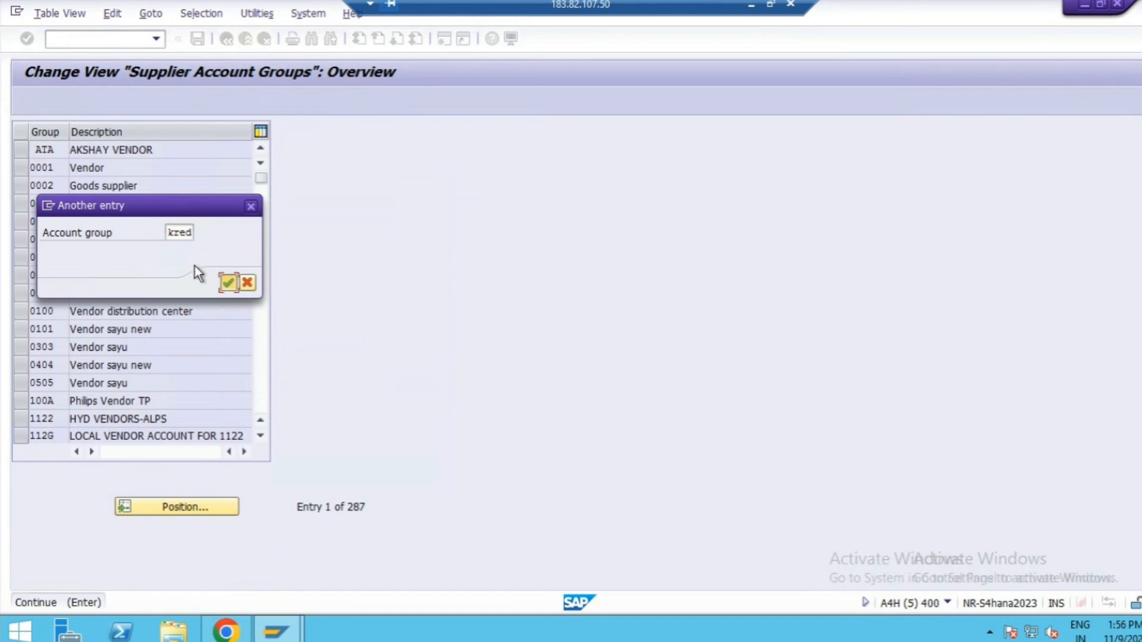
{"action": "left_click", "coordinate": [228, 283]}
{"action": "left_click", "coordinate": [21, 150]}
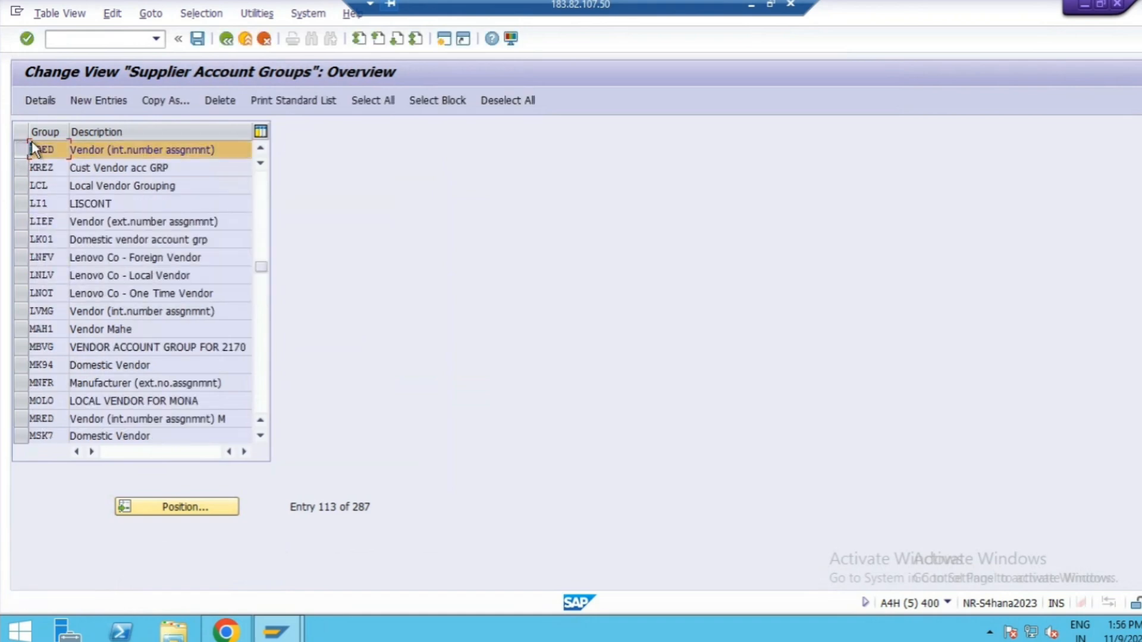
{"action": "left_click", "coordinate": [155, 104]}
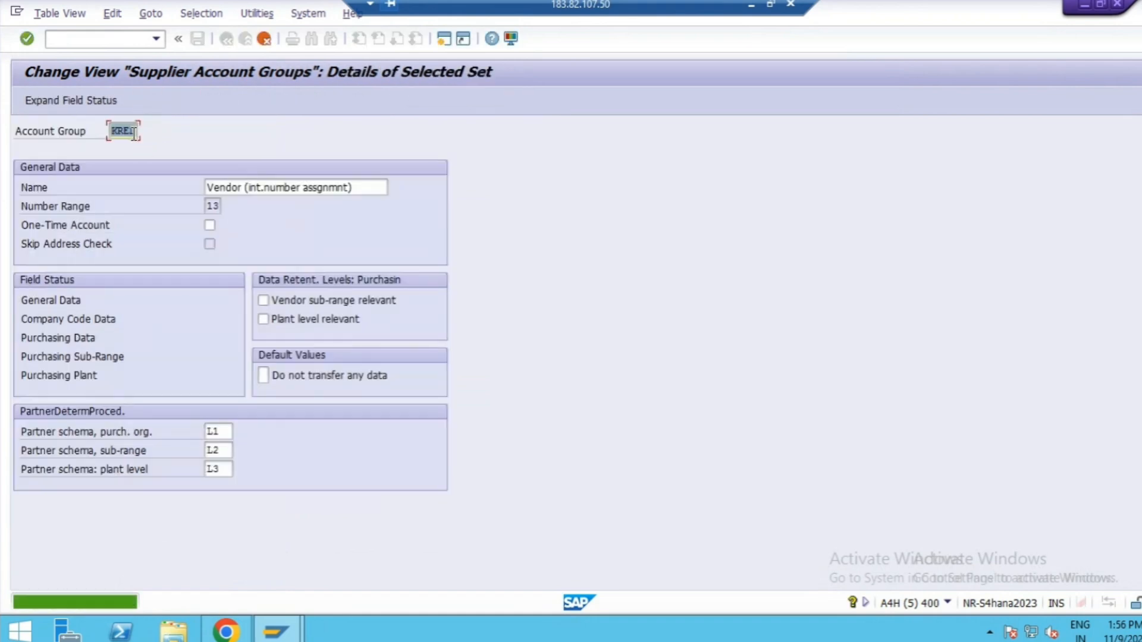
{"action": "key", "text": "BackSpace"}
{"action": "type", "text": "YSAG"}
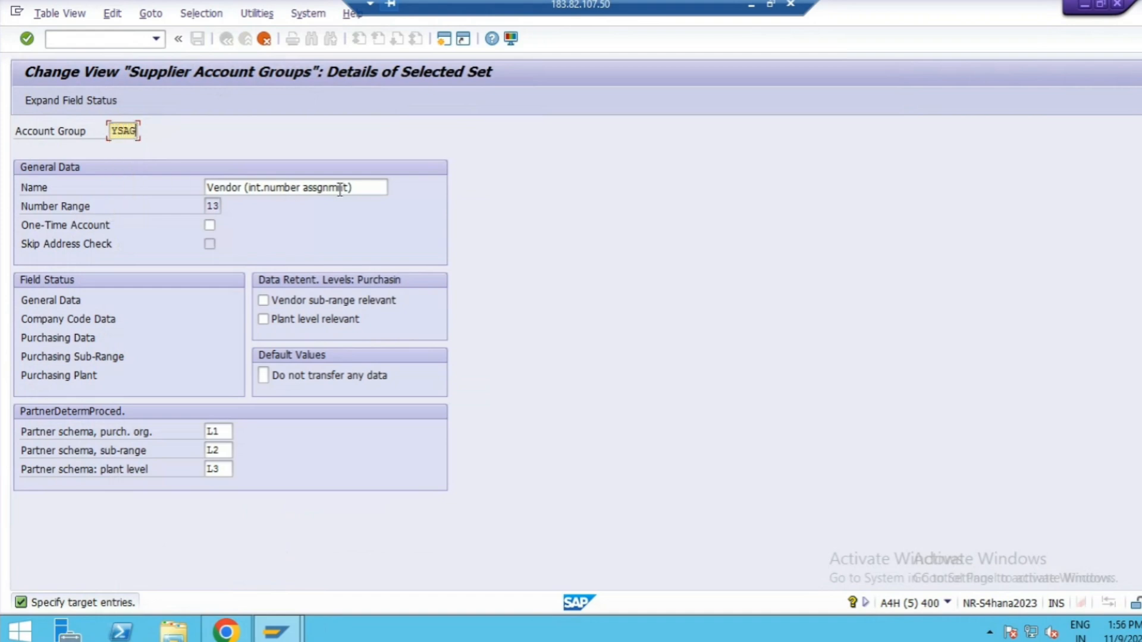
{"action": "key", "text": "Tab"}
{"action": "key", "text": "BackSpace"}
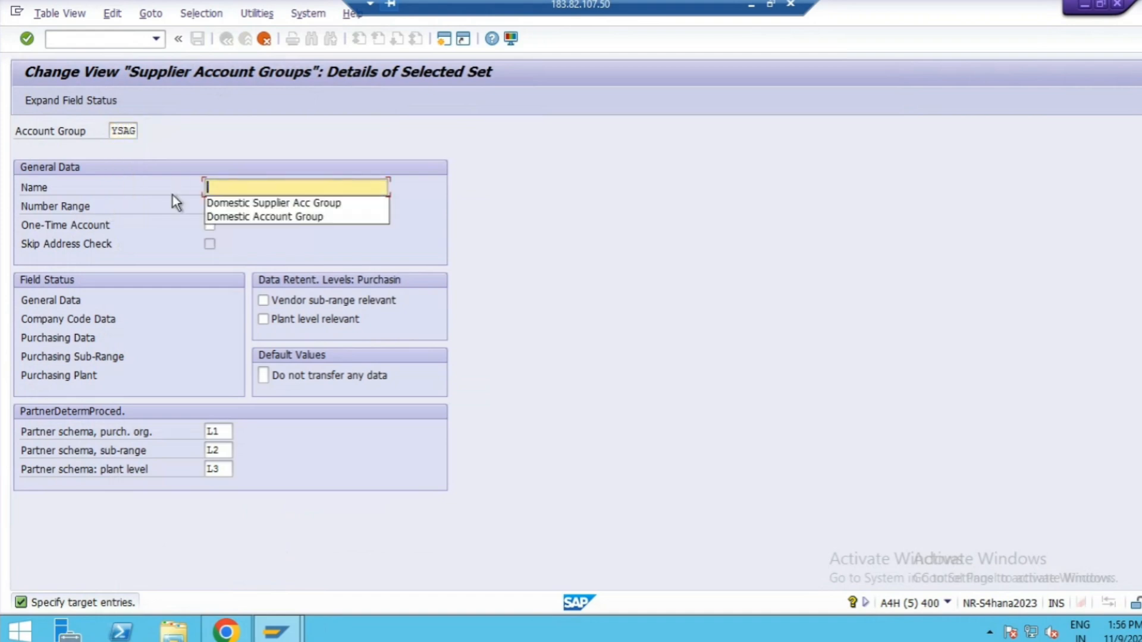
{"action": "type", "text": "Domestic Supplier Acc Group"}
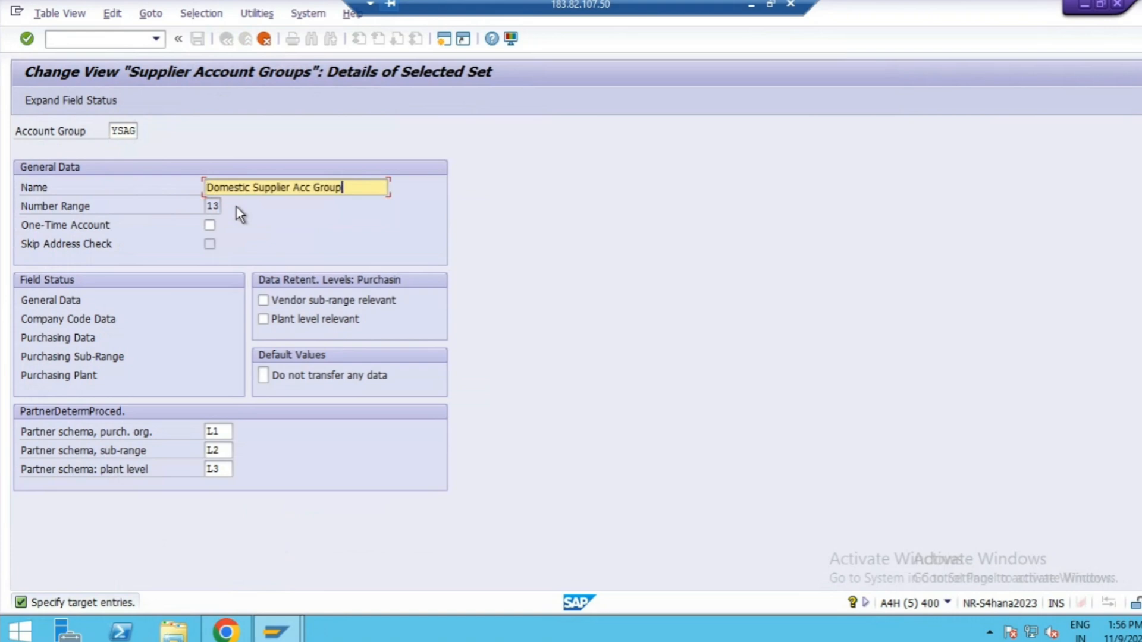
Clear the purchasing organization, sub-range and plant level partner schemas of account group YSAG and complete the copy
{"action": "double_click", "coordinate": [216, 430]}
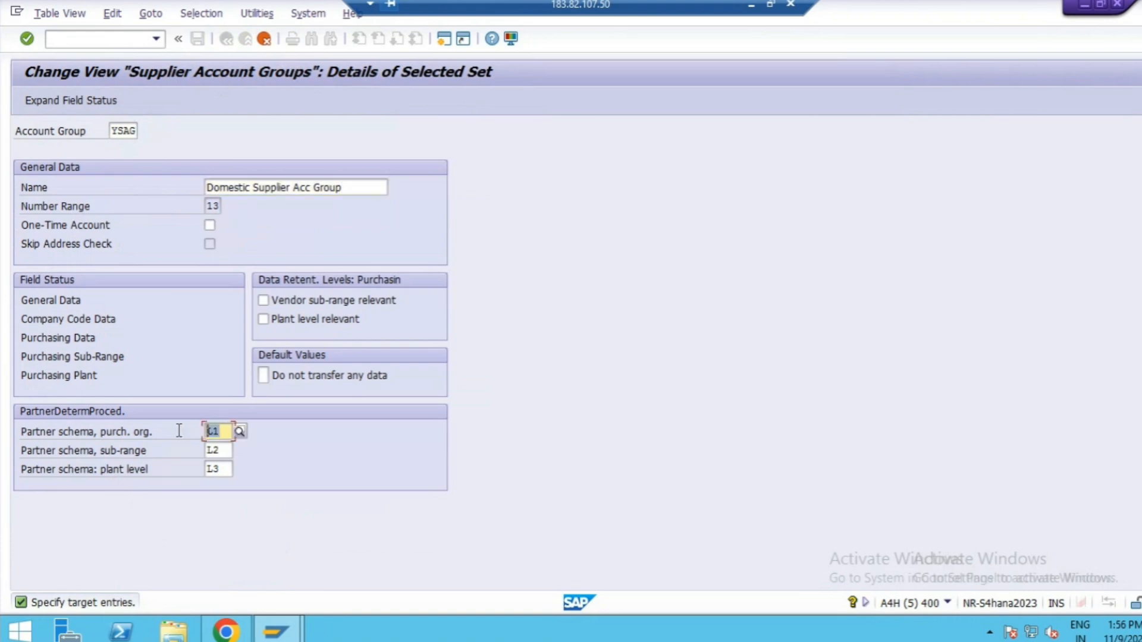
{"action": "double_click", "coordinate": [224, 450]}
{"action": "key", "text": "BackSpace"}
{"action": "double_click", "coordinate": [221, 469]}
{"action": "key", "text": "BackSpace"}
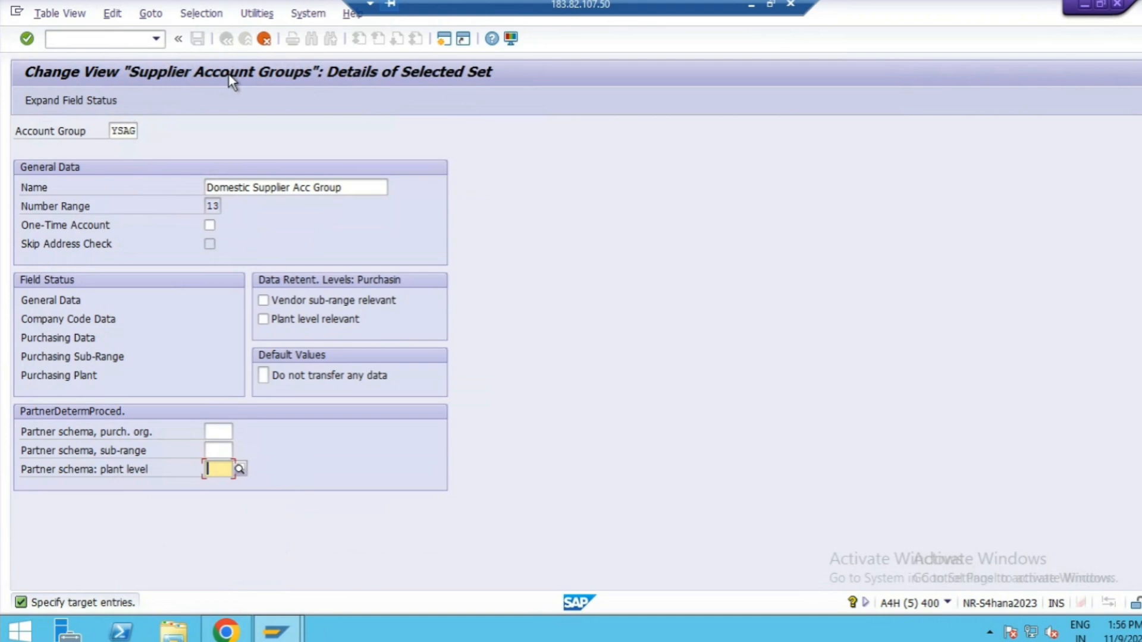
{"action": "key", "text": "Return"}
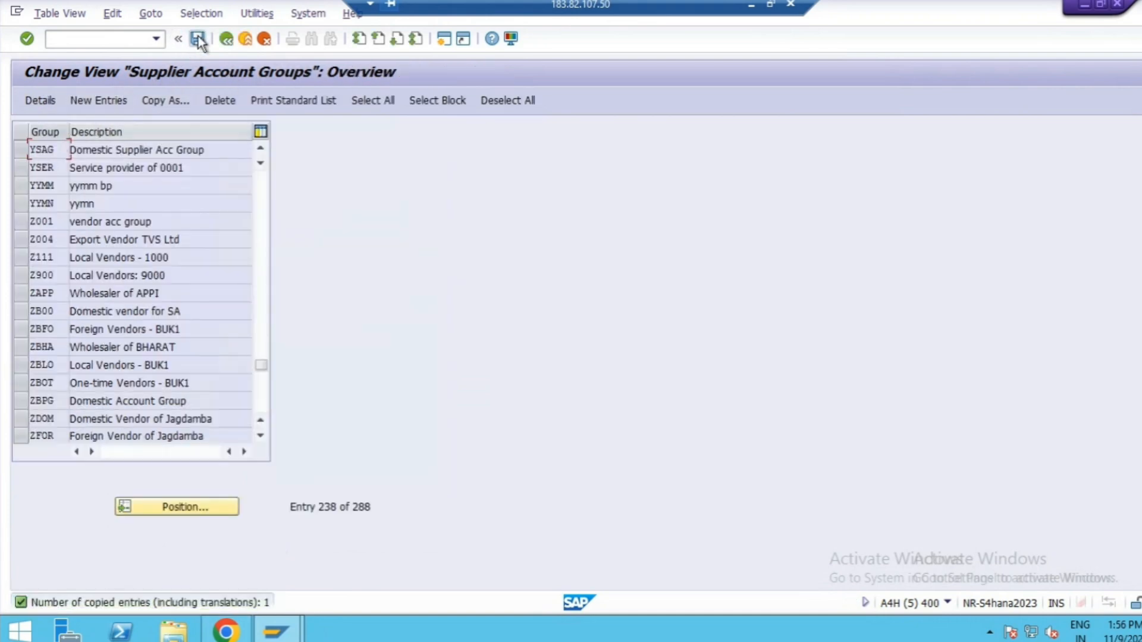
Save the YSAG account group in the Material Master Config GIP1 customizing request and return to SAP Easy Access
{"action": "left_click", "coordinate": [198, 37]}
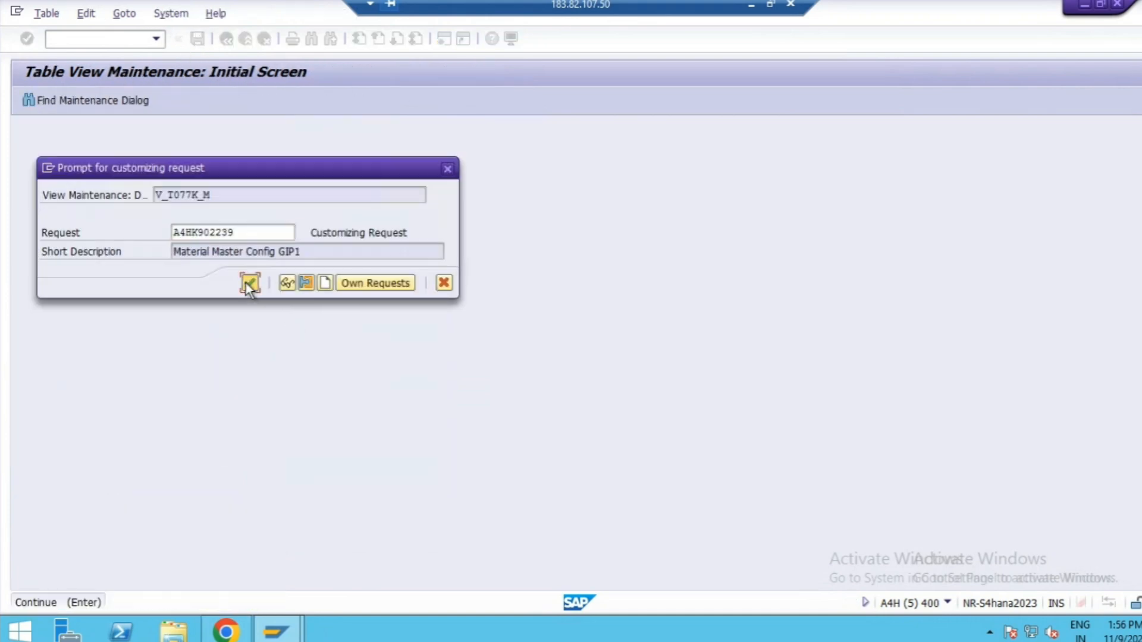
{"action": "left_click", "coordinate": [250, 282]}
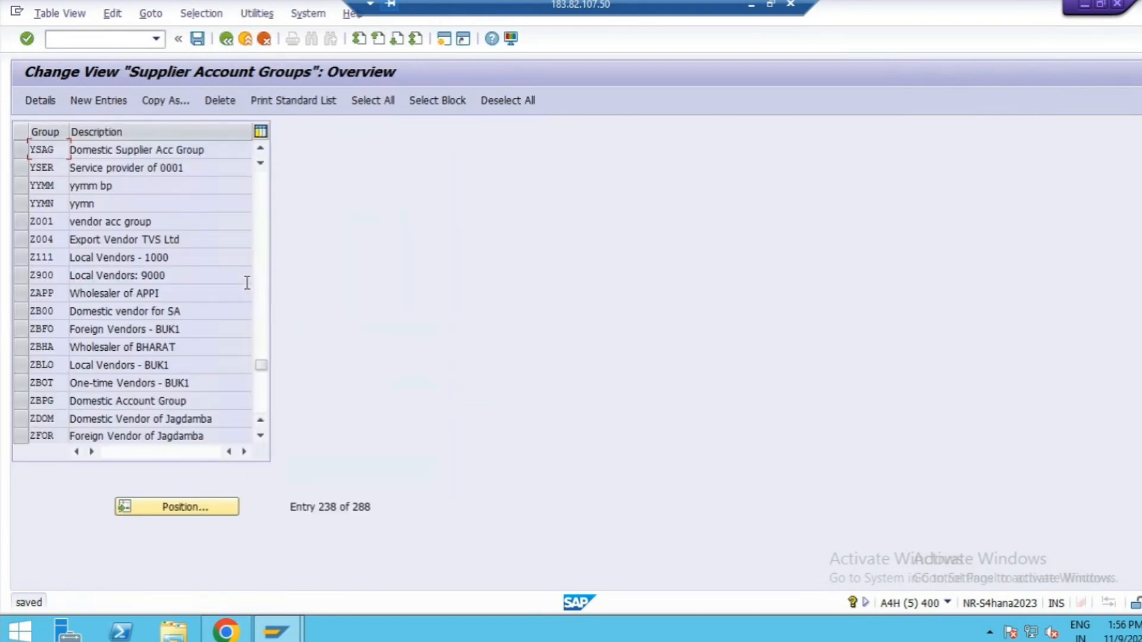
{"action": "left_click", "coordinate": [226, 38]}
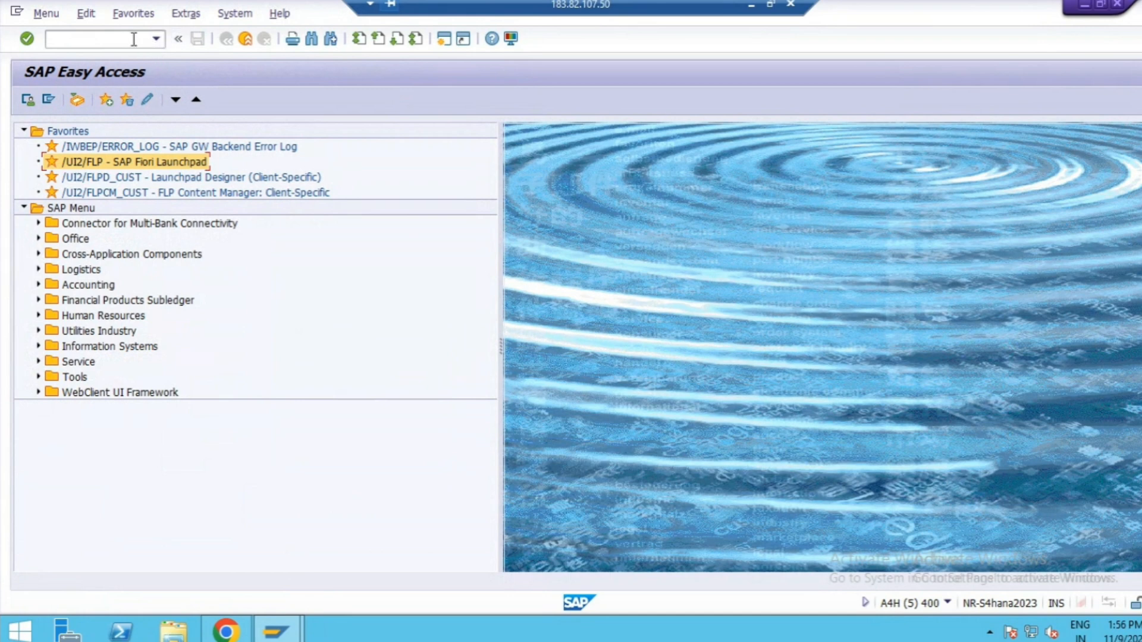
Run transaction OMSJ and open the vendor number range intervals for editing
{"action": "left_click", "coordinate": [131, 38]}
{"action": "type", "text": "omsj"}
{"action": "key", "text": "Return"}
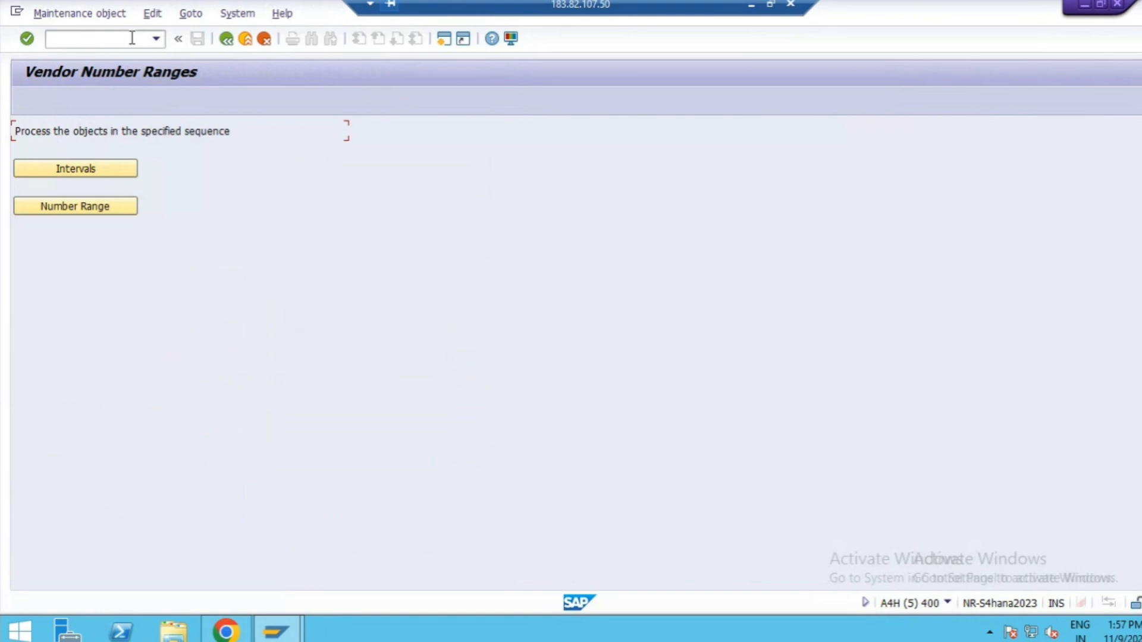
{"action": "left_click", "coordinate": [77, 169]}
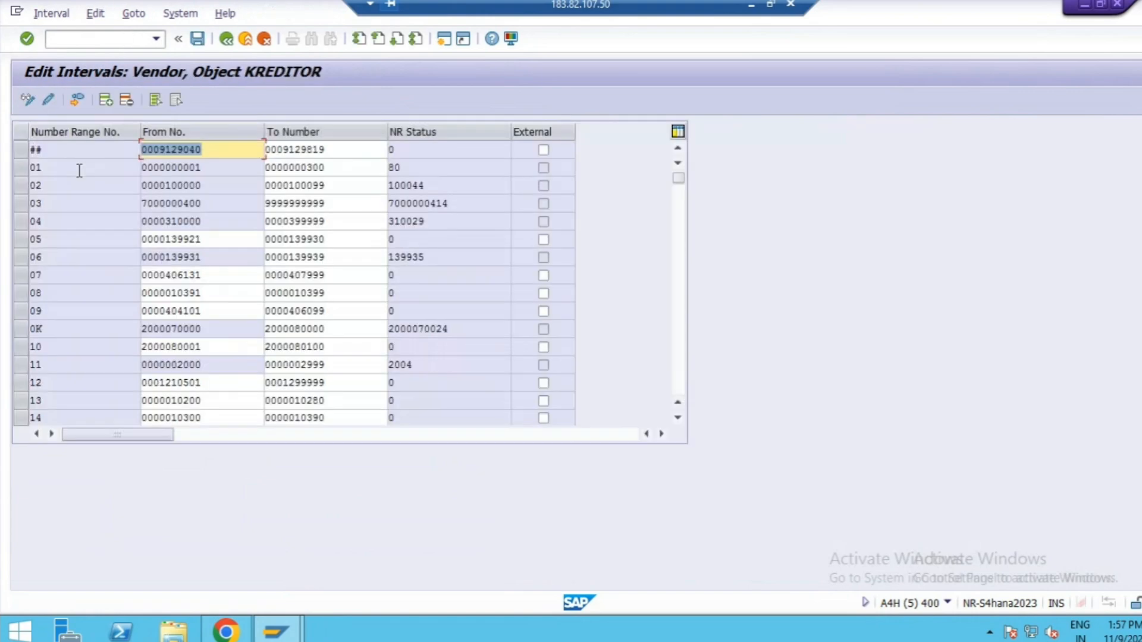
{"action": "left_click", "coordinate": [105, 99]}
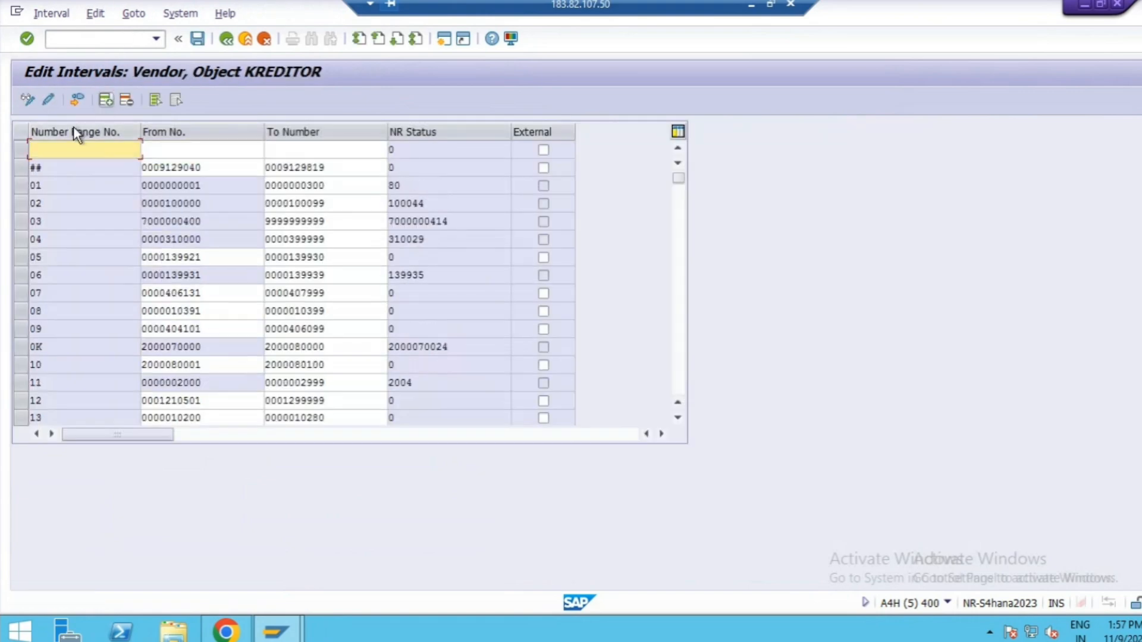
{"action": "left_click", "coordinate": [65, 153]}
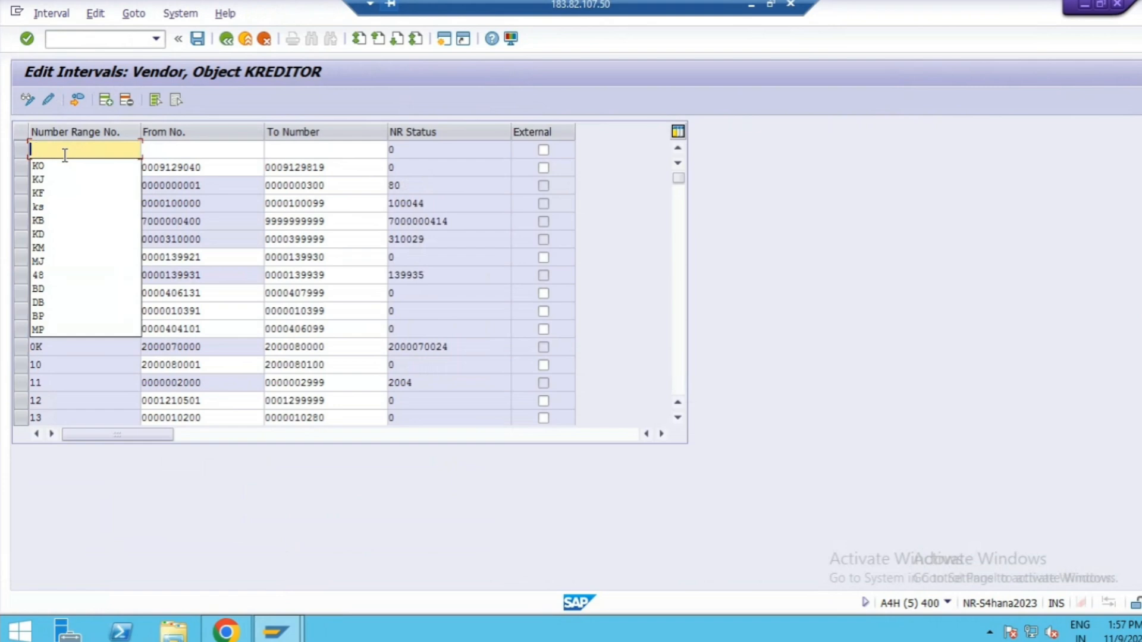
{"action": "type", "text": "ko"}
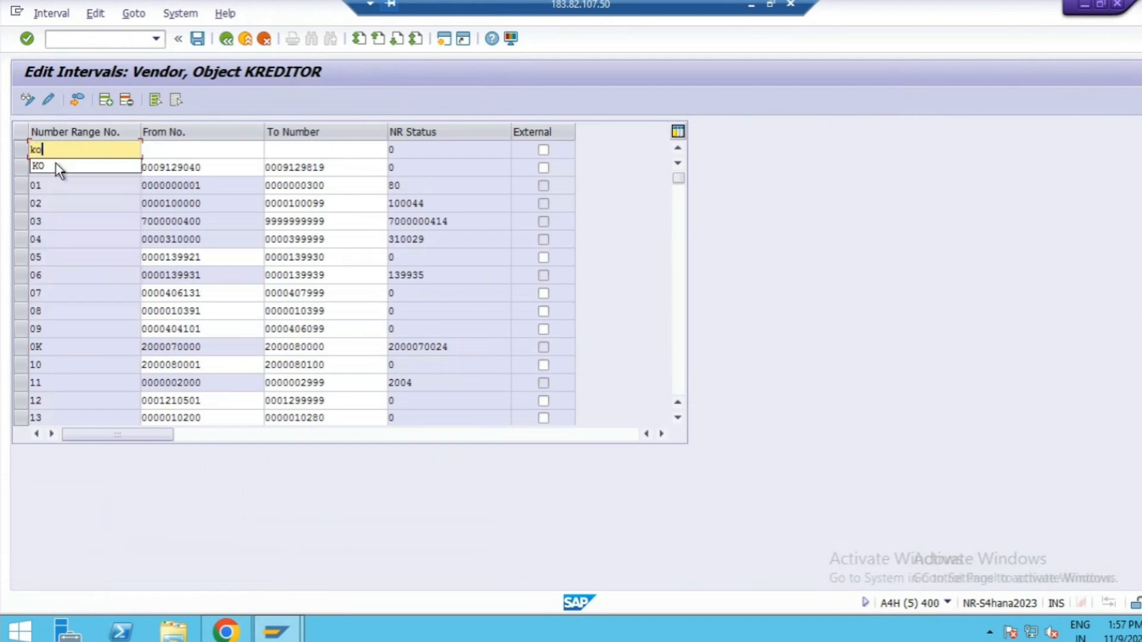
{"action": "left_click", "coordinate": [56, 167]}
{"action": "left_click", "coordinate": [156, 149]}
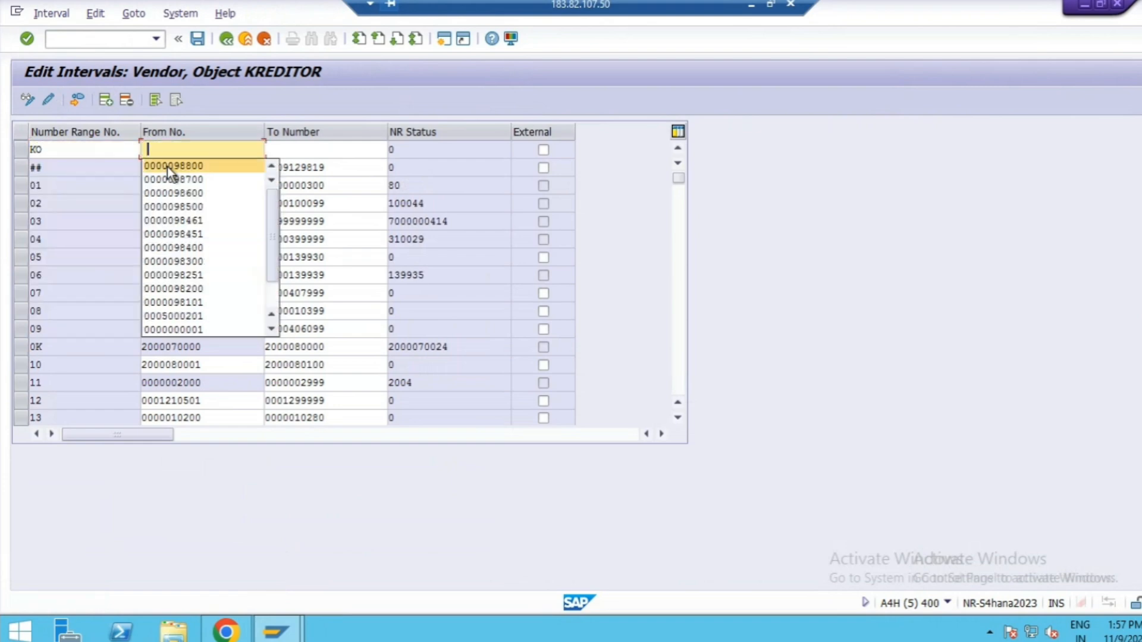
{"action": "left_click", "coordinate": [167, 167]}
{"action": "left_click", "coordinate": [313, 151]}
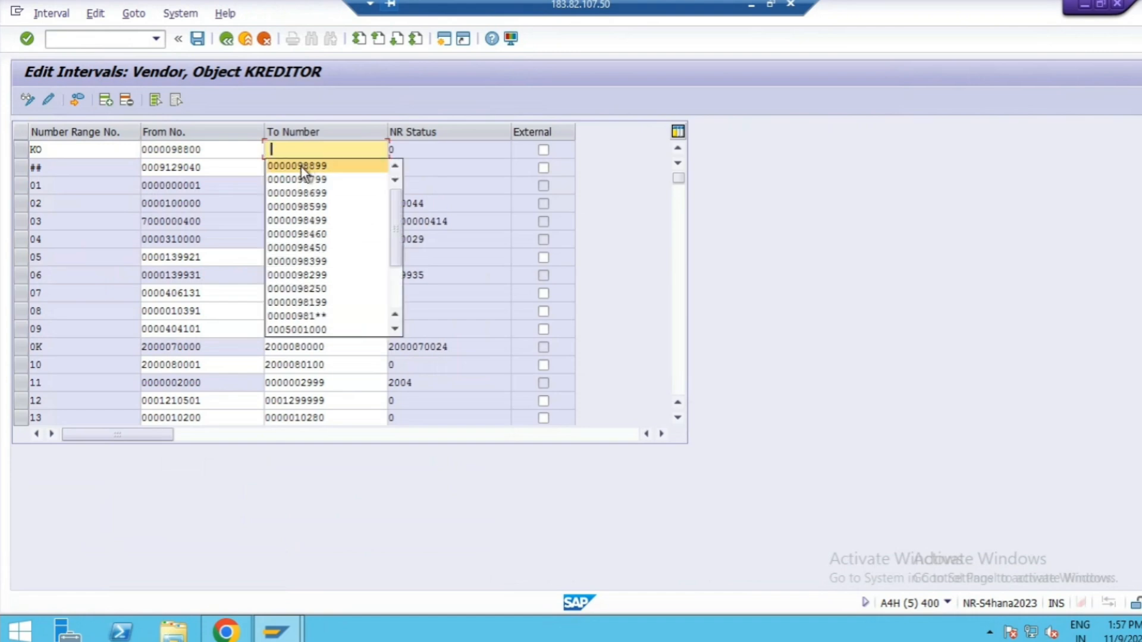
{"action": "left_click", "coordinate": [301, 166]}
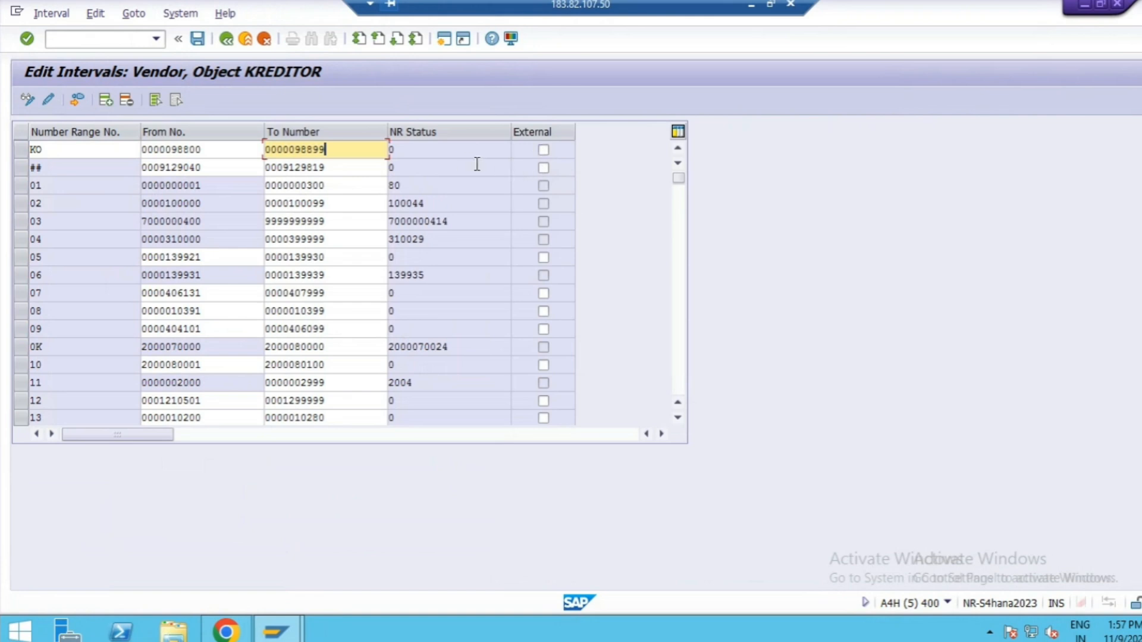
{"action": "left_click", "coordinate": [543, 150]}
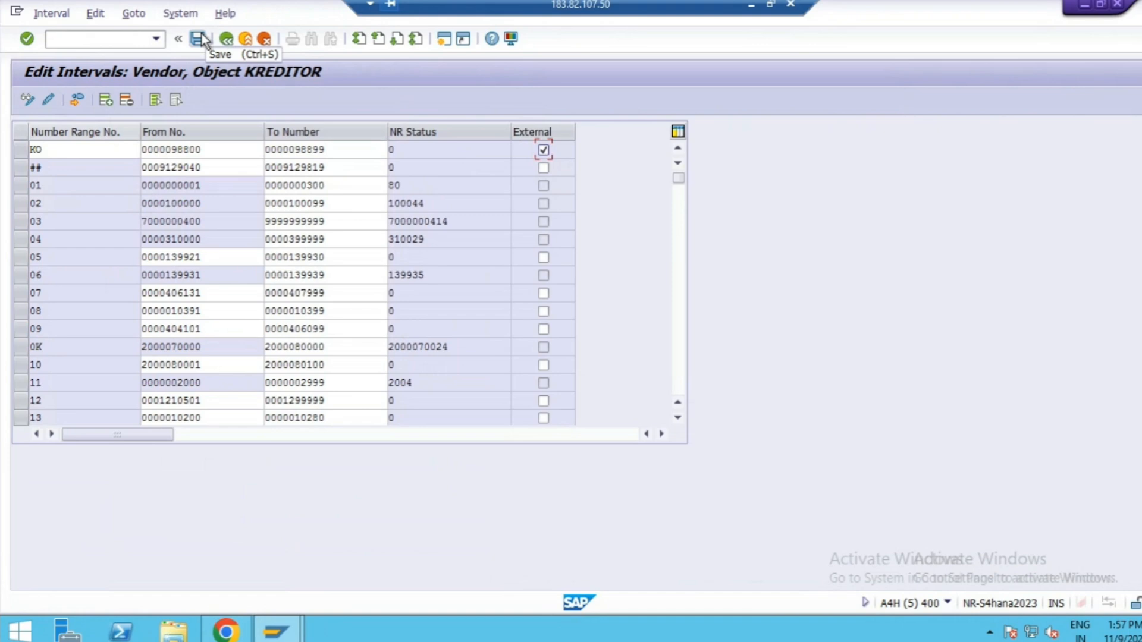
Save the new vendor interval, acknowledge the transport notice and return to SAP Easy Access
{"action": "left_click", "coordinate": [198, 39]}
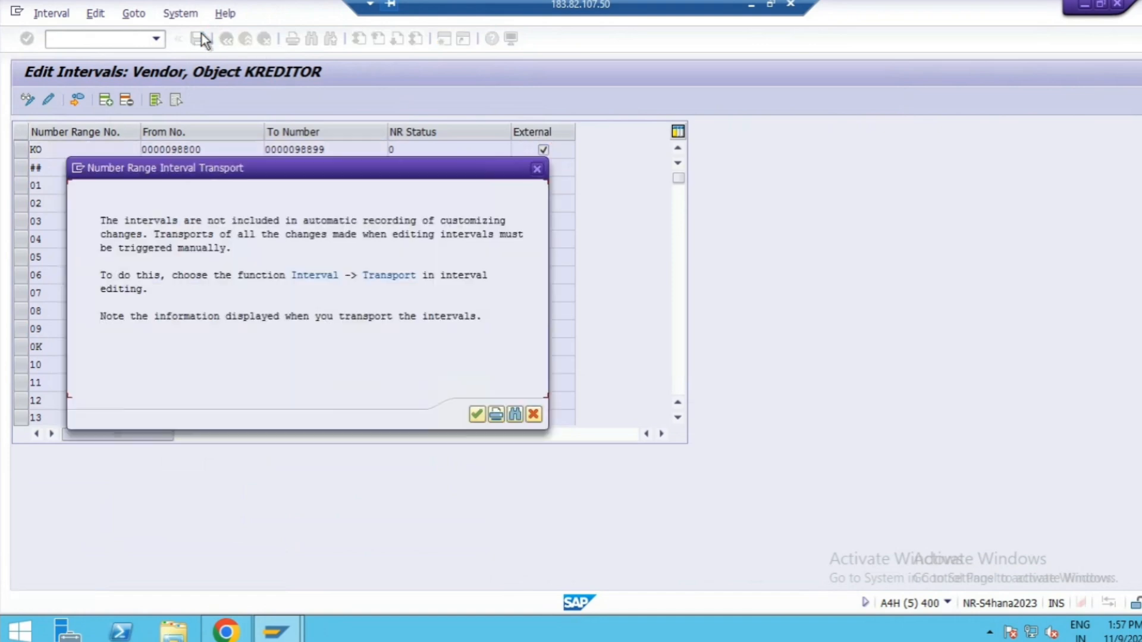
{"action": "left_click", "coordinate": [476, 415]}
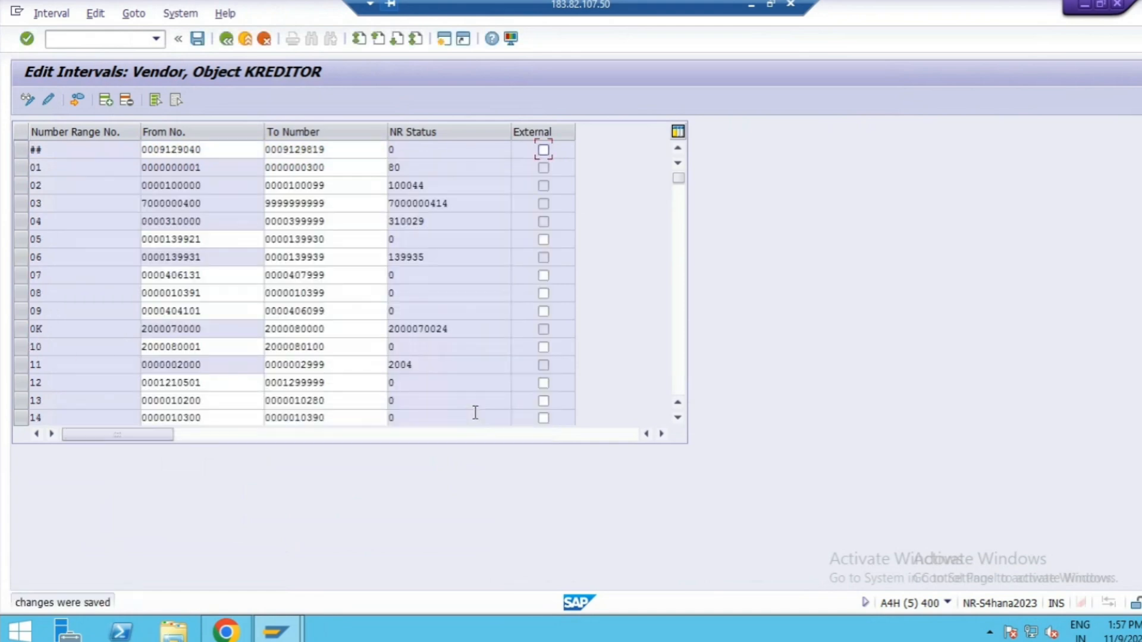
{"action": "left_click", "coordinate": [224, 40]}
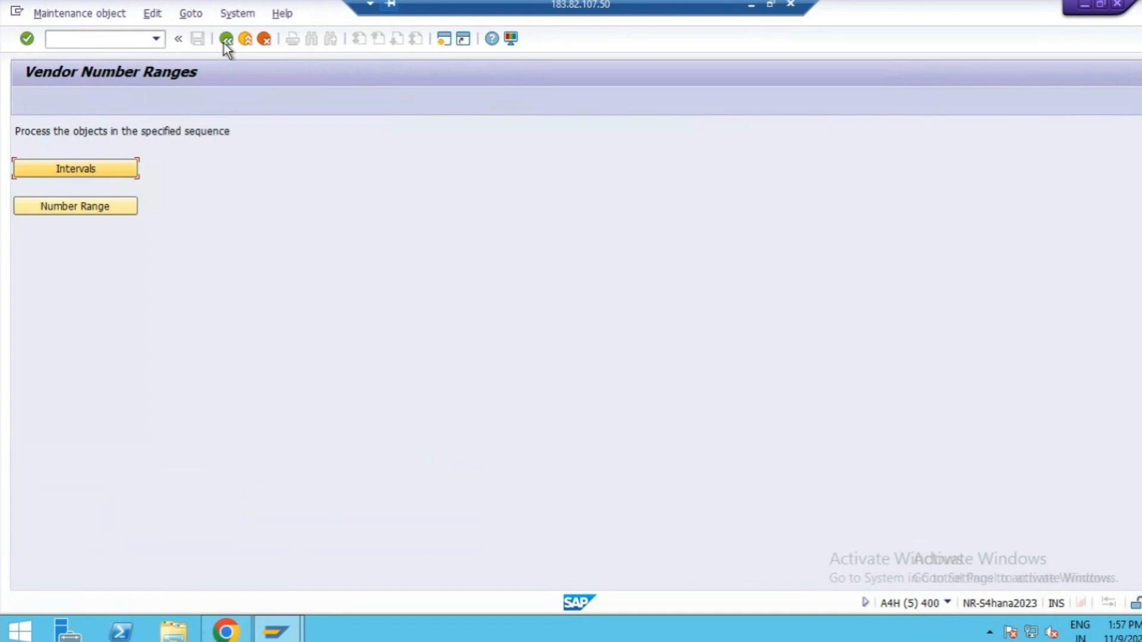
{"action": "left_click", "coordinate": [226, 40]}
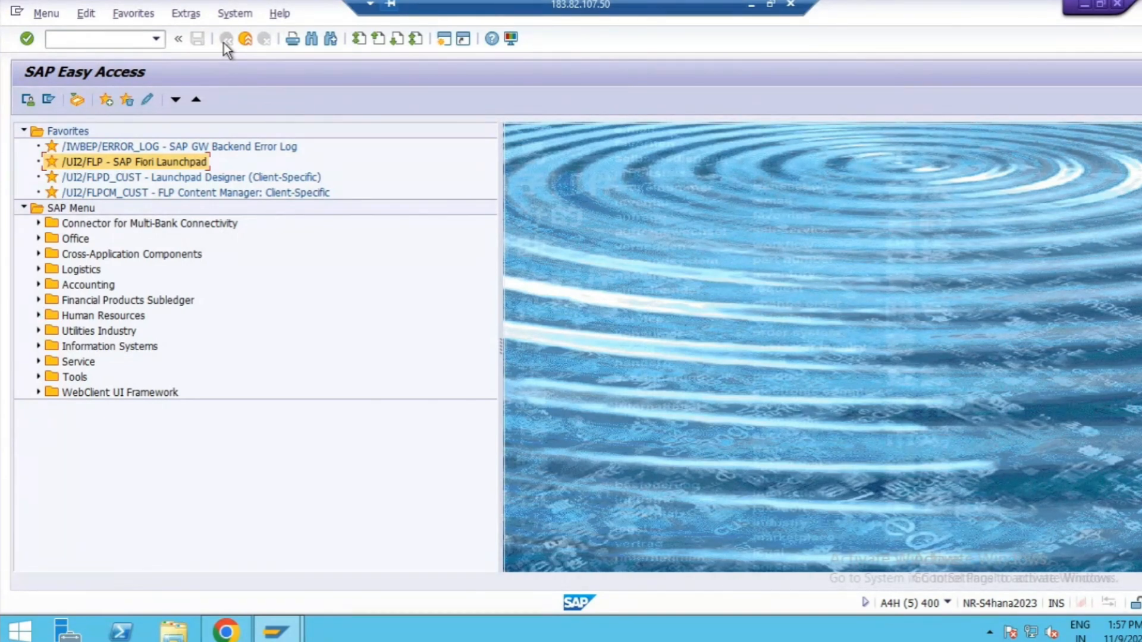
Run transaction SPRO and display the SAP Reference IMG
{"action": "left_click", "coordinate": [145, 35]}
{"action": "type", "text": "sp"}
{"action": "type", "text": "ro"}
{"action": "key", "text": "Return"}
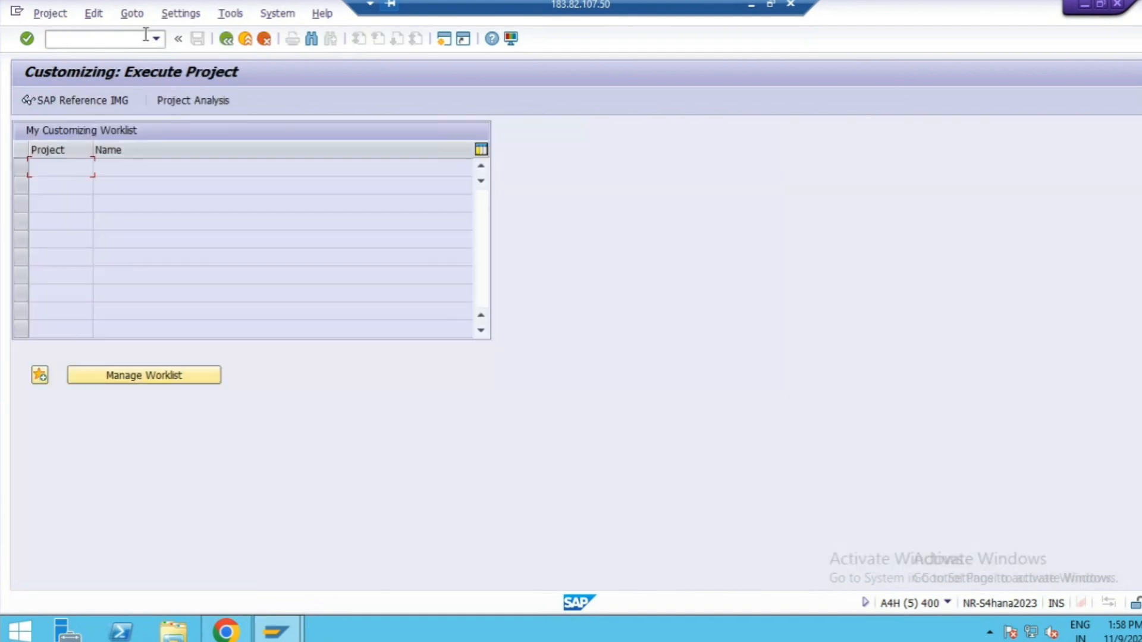
{"action": "left_click", "coordinate": [94, 104]}
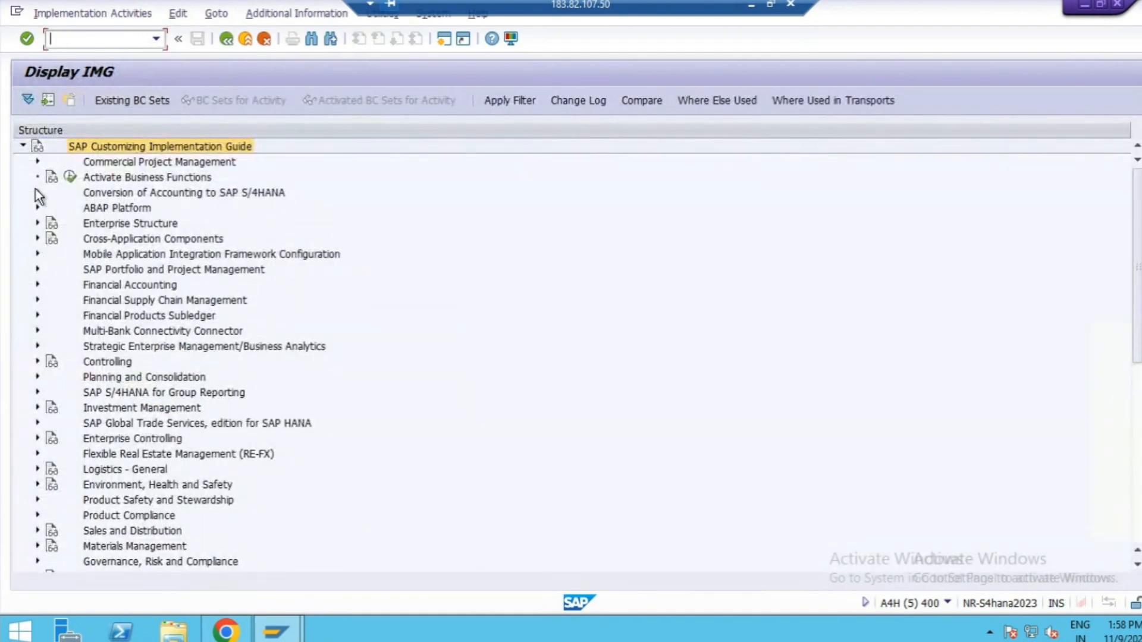
Expand Customer/Vendor Integration under Cross-Application Components and Master Data Synchronization in the IMG structure
{"action": "left_click", "coordinate": [37, 239]}
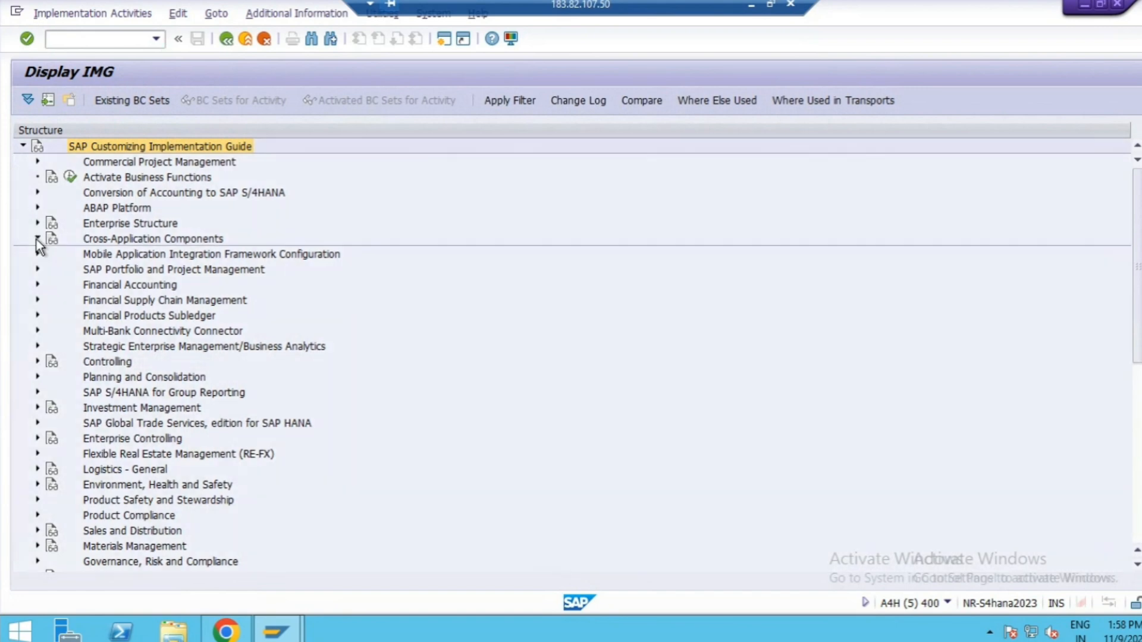
{"action": "scroll", "coordinate": [134, 277], "scroll_direction": "down", "scroll_amount": 2}
{"action": "scroll", "coordinate": [107, 335], "scroll_direction": "down", "scroll_amount": 1}
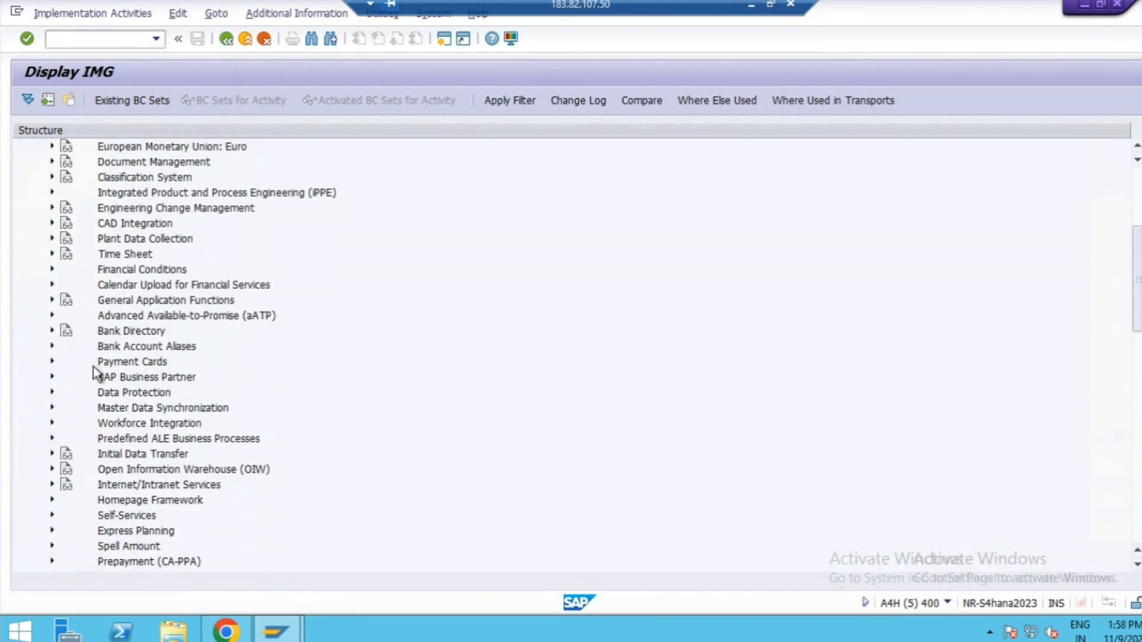
{"action": "left_click", "coordinate": [52, 406]}
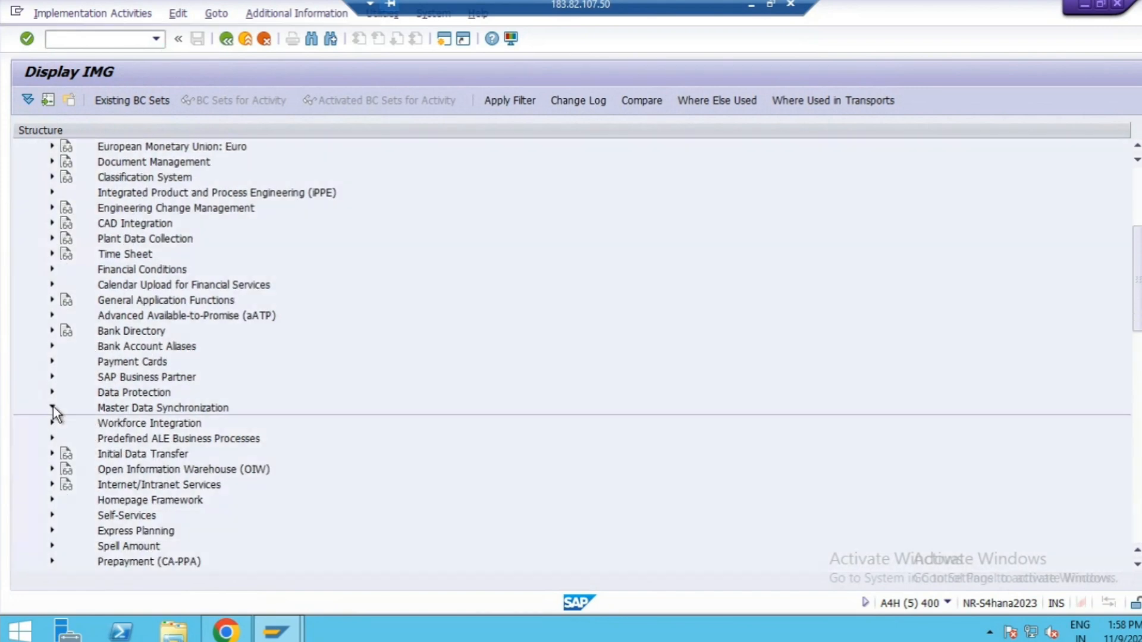
{"action": "scroll", "coordinate": [312, 348], "scroll_direction": "down", "scroll_amount": 1}
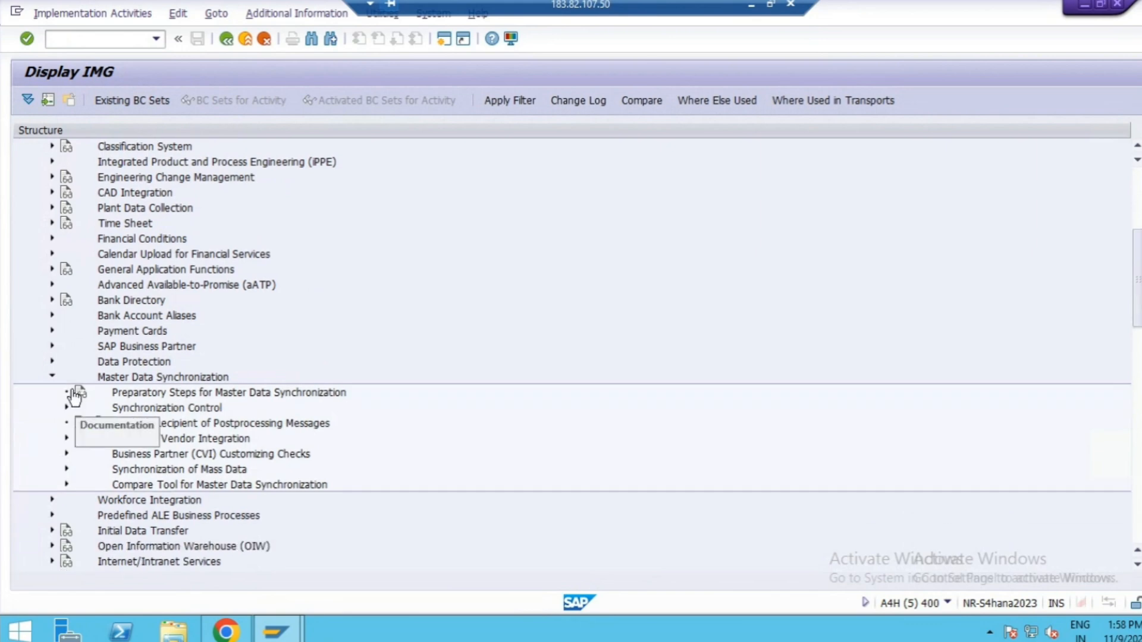
{"action": "scroll", "coordinate": [72, 399], "scroll_direction": "down", "scroll_amount": 1}
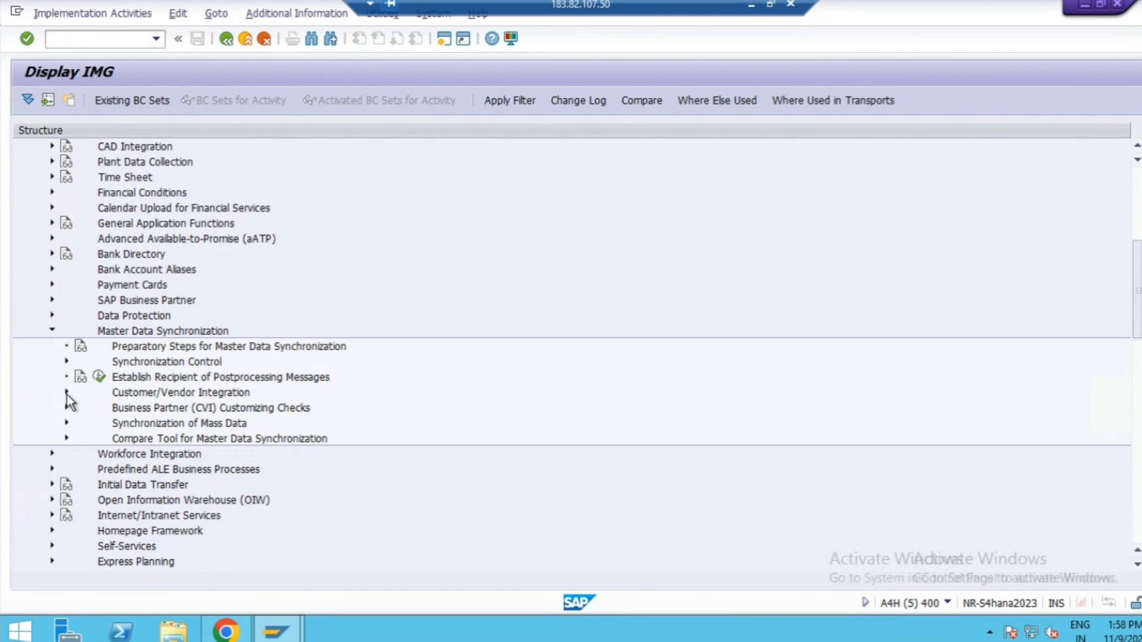
{"action": "left_click", "coordinate": [66, 393]}
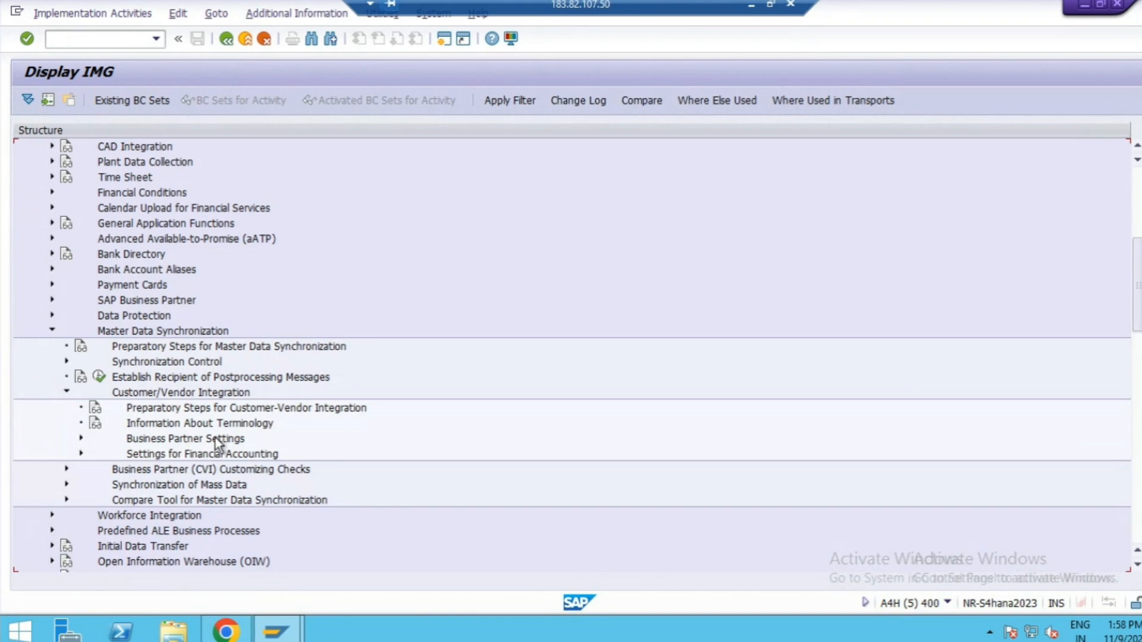
Open Define Number Assignment for Direction BP to Vendor from the key assignments in the vendor integration business partner settings
{"action": "left_click", "coordinate": [81, 438]}
{"action": "scroll", "coordinate": [149, 411], "scroll_direction": "down", "scroll_amount": 2}
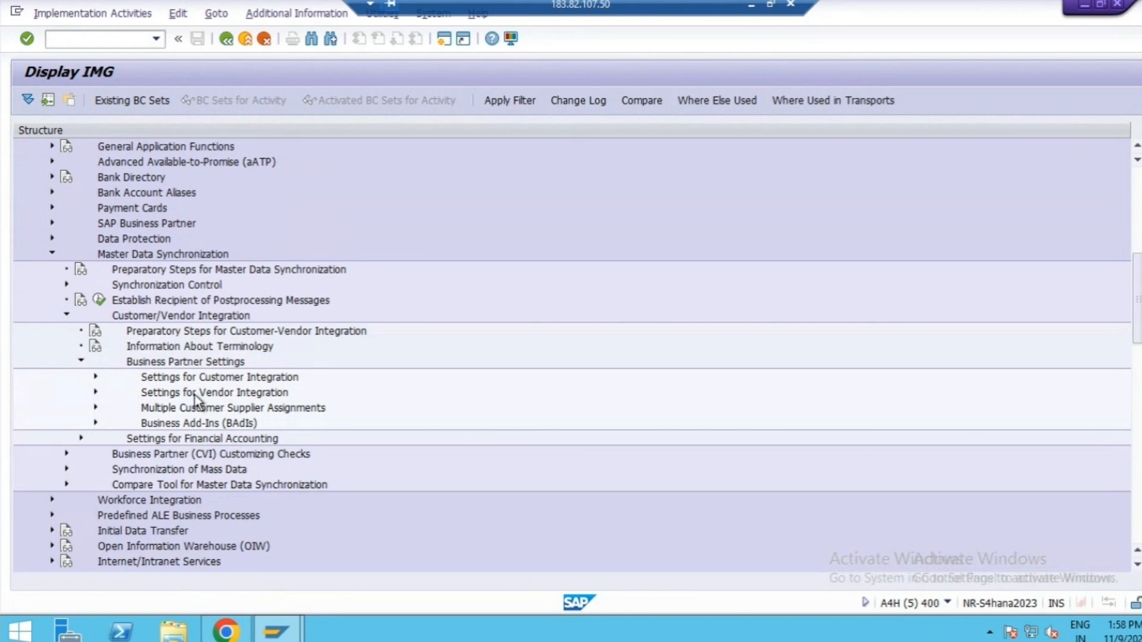
{"action": "left_click", "coordinate": [95, 392]}
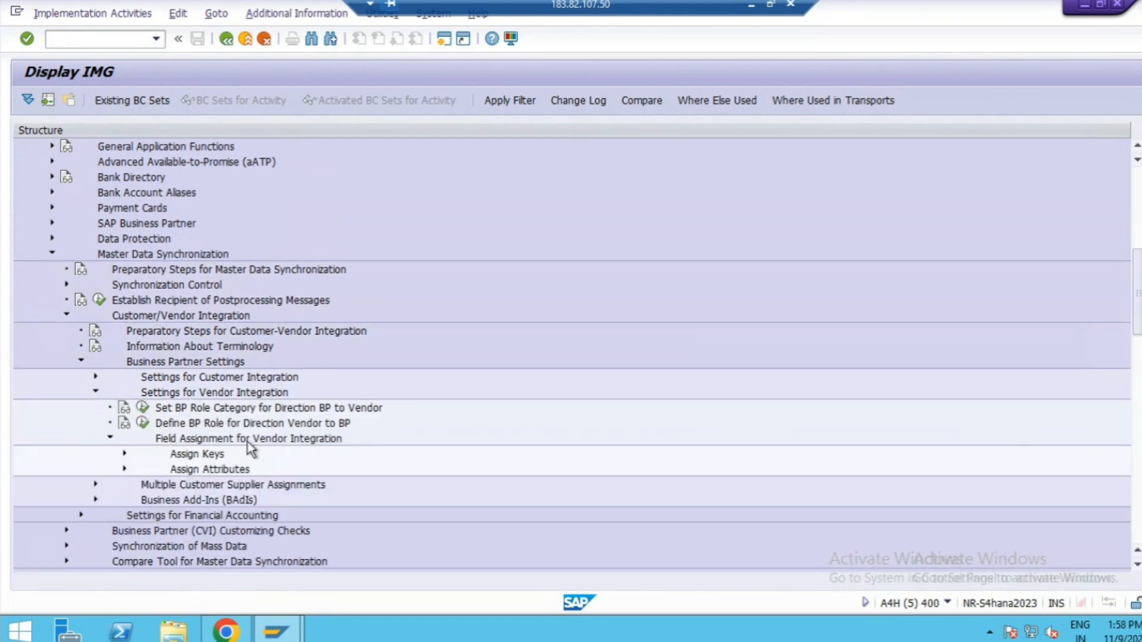
{"action": "left_click", "coordinate": [126, 454]}
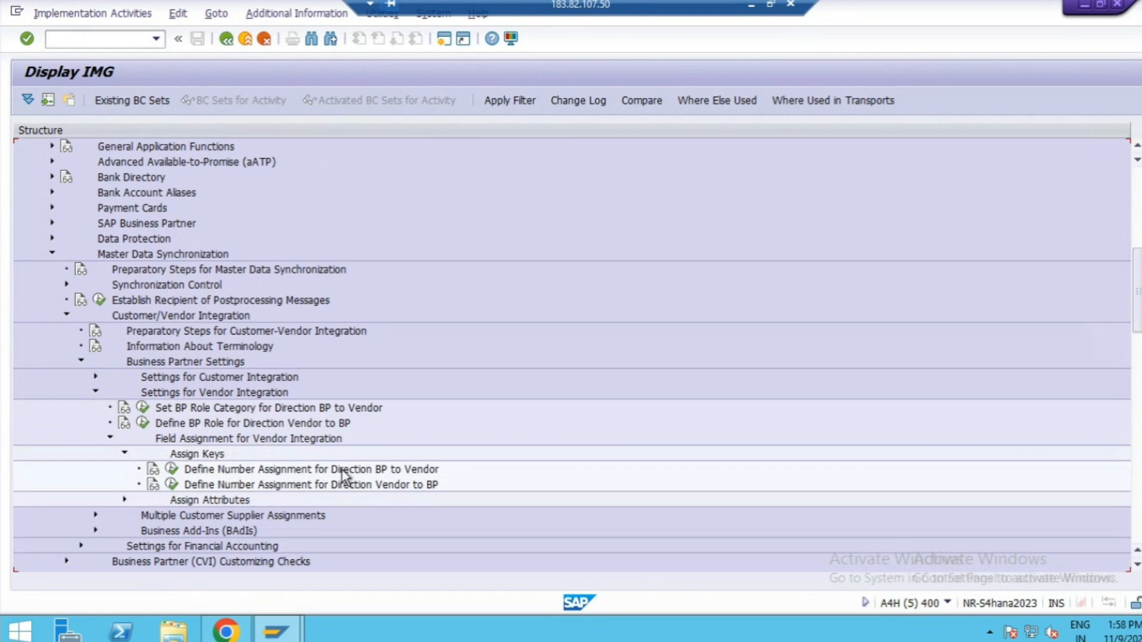
{"action": "left_click", "coordinate": [173, 469]}
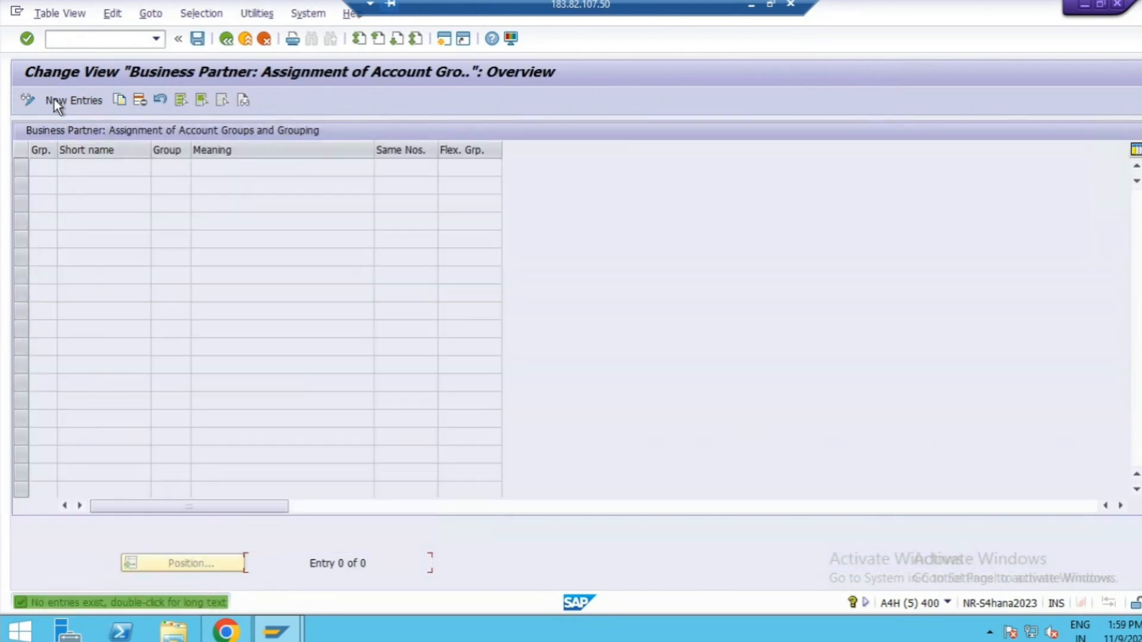
Try to add an entry assigning business partner grouping YSAG to supplier account group YSAG with the same numbers option enabled
{"action": "left_click", "coordinate": [55, 98]}
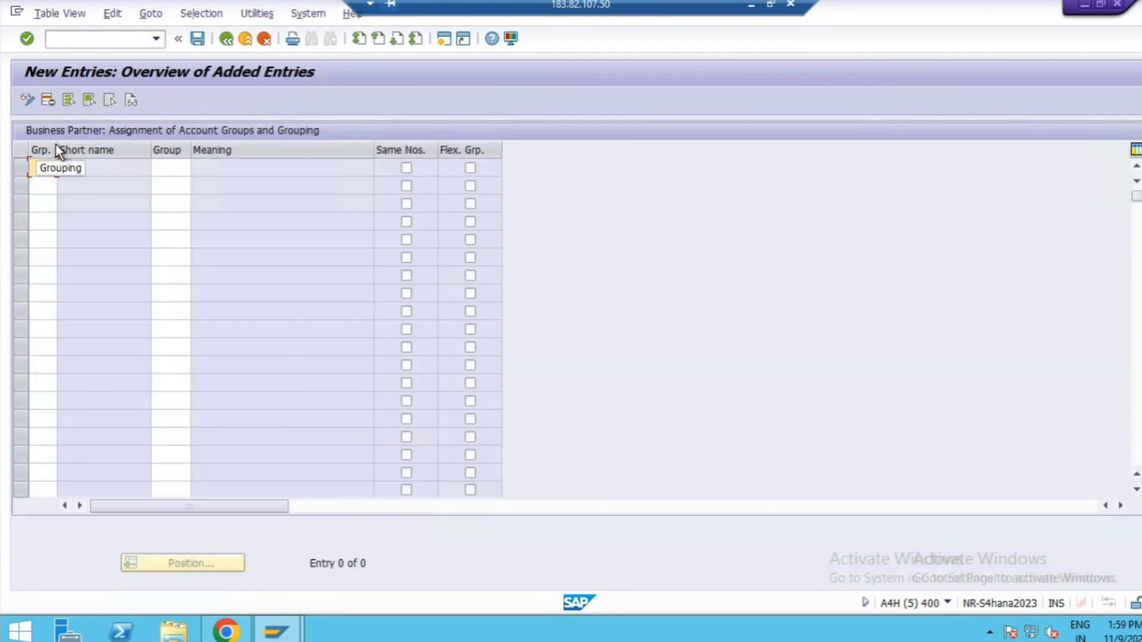
{"action": "left_click_drag", "start_coordinate": [57, 150], "coordinate": [86, 150]}
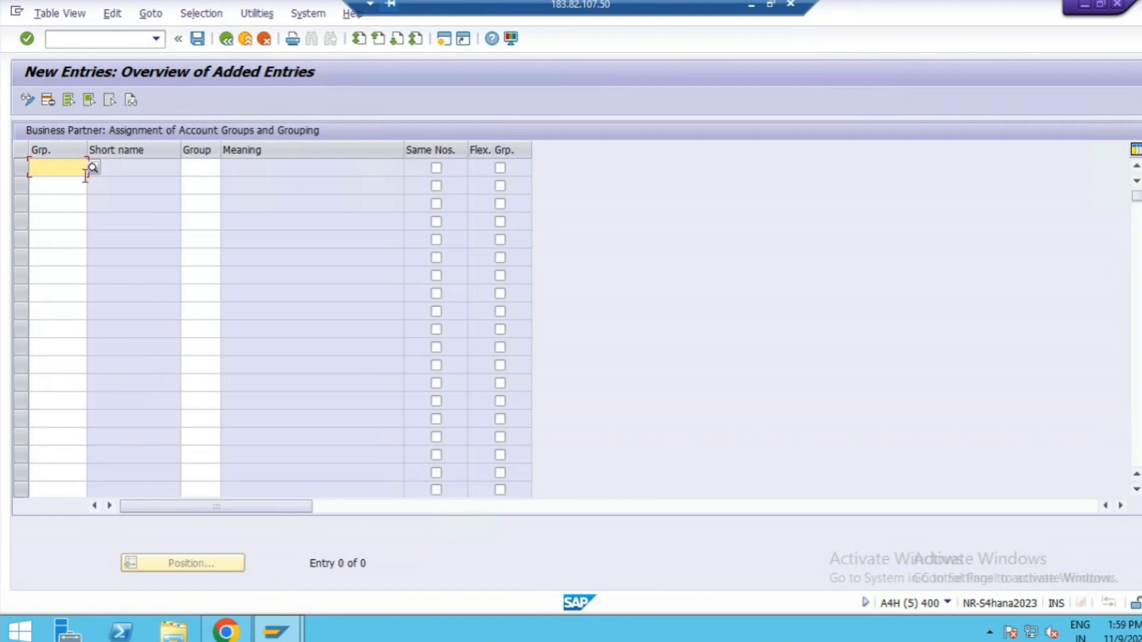
{"action": "left_click", "coordinate": [53, 169]}
{"action": "type", "text": "ysag"}
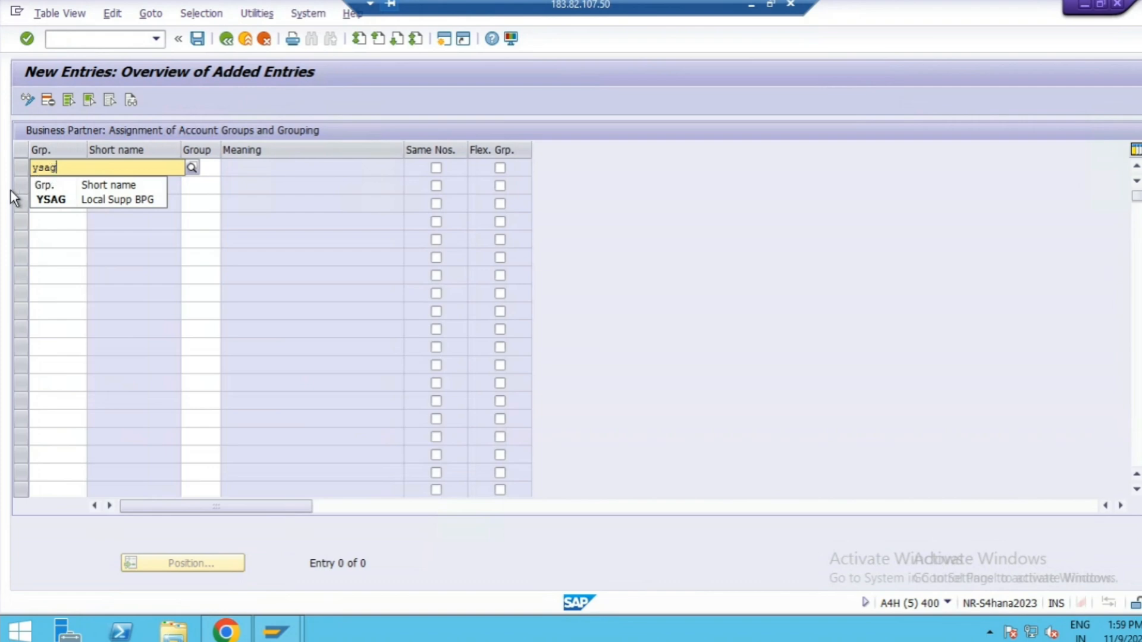
{"action": "left_click", "coordinate": [45, 200]}
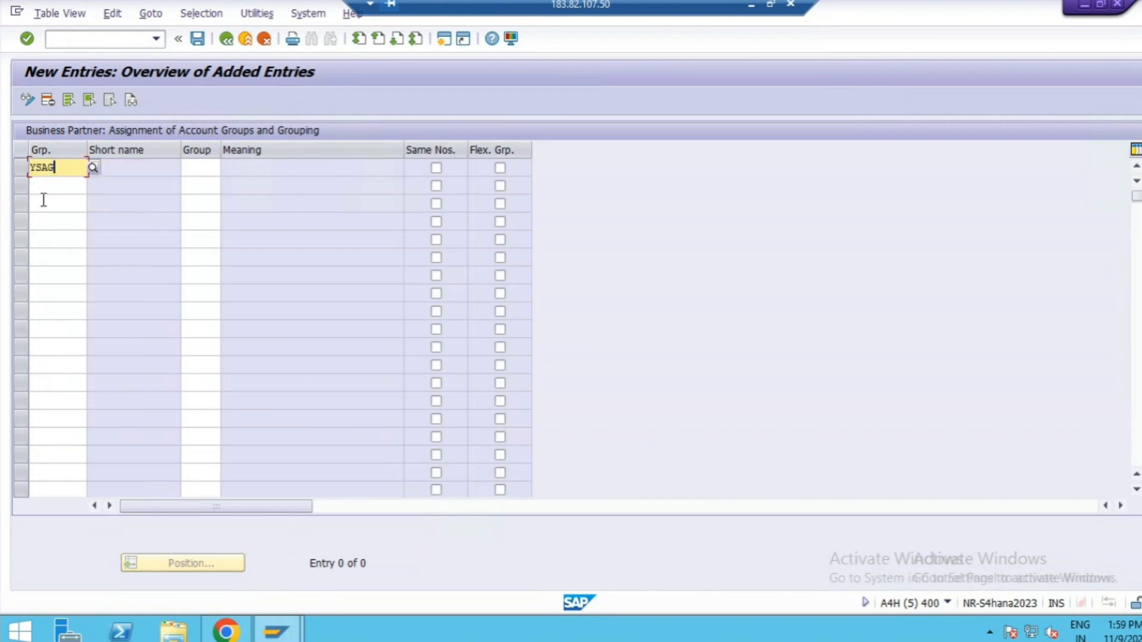
{"action": "left_click", "coordinate": [217, 169]}
{"action": "type", "text": "ysag"}
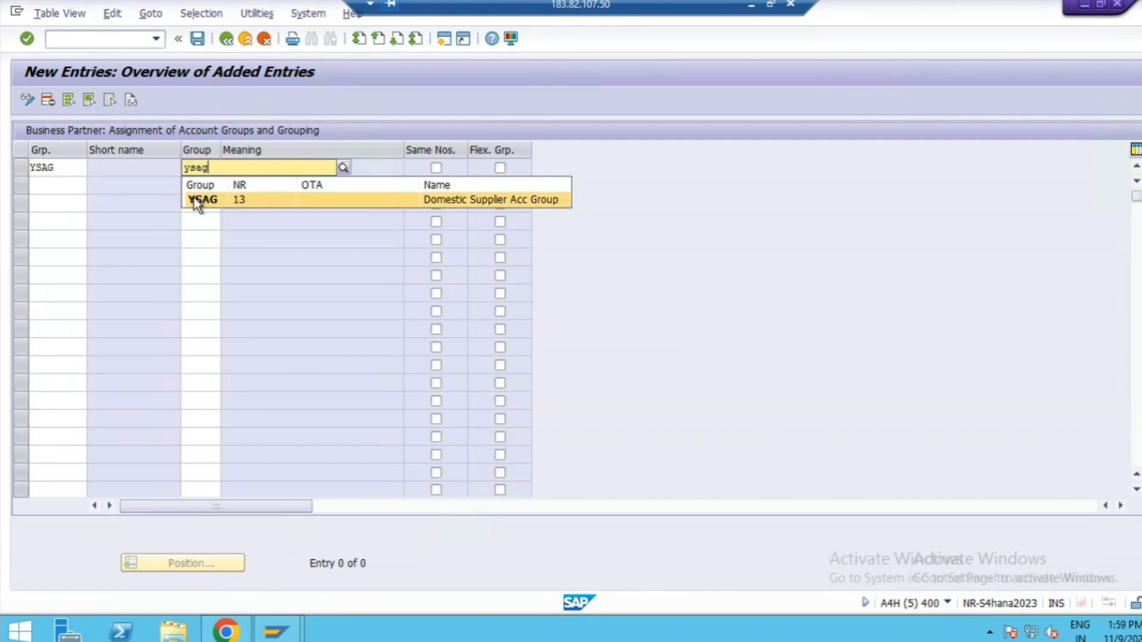
{"action": "left_click", "coordinate": [194, 198]}
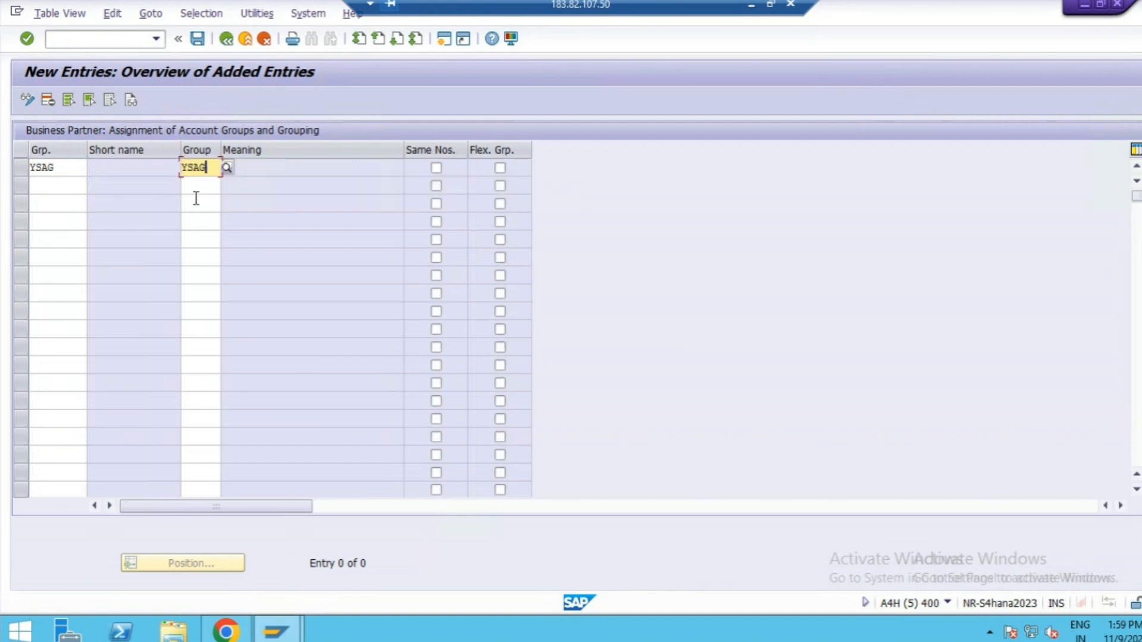
{"action": "key", "text": "Return"}
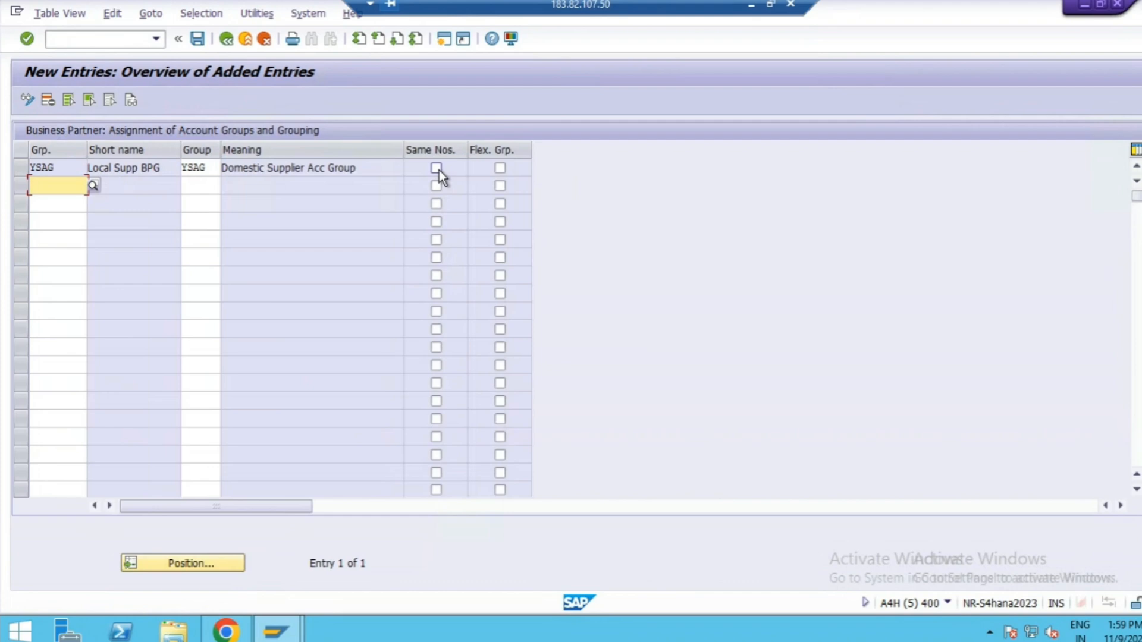
{"action": "left_click", "coordinate": [438, 169]}
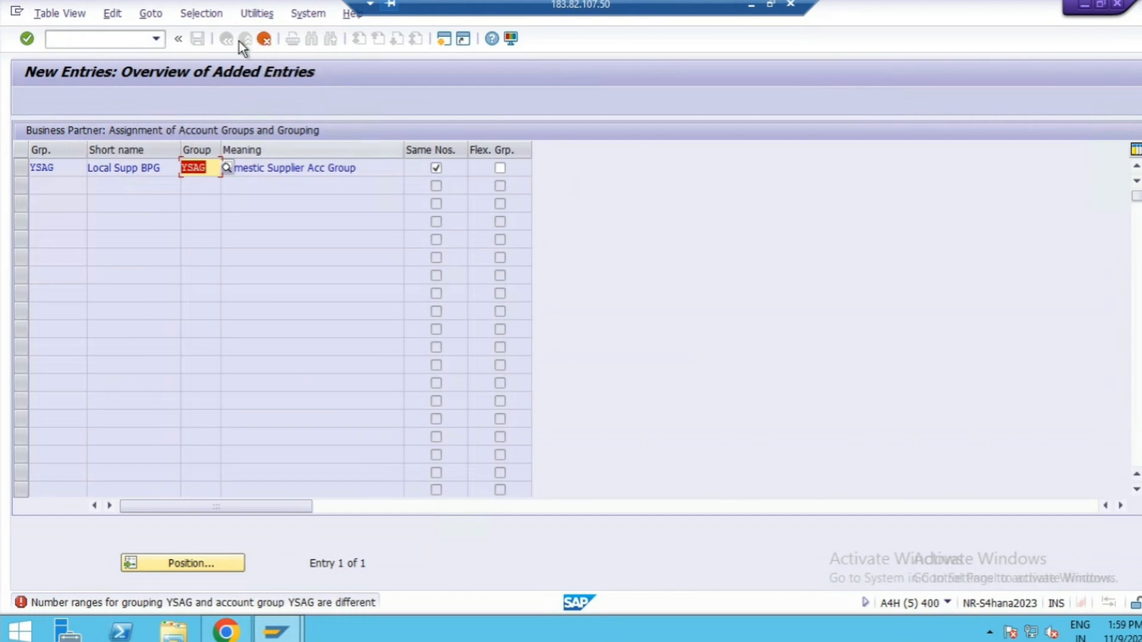
Discard the rejected change to the YSAG assignment entry and open an additional SAP session
{"action": "left_click", "coordinate": [275, 630]}
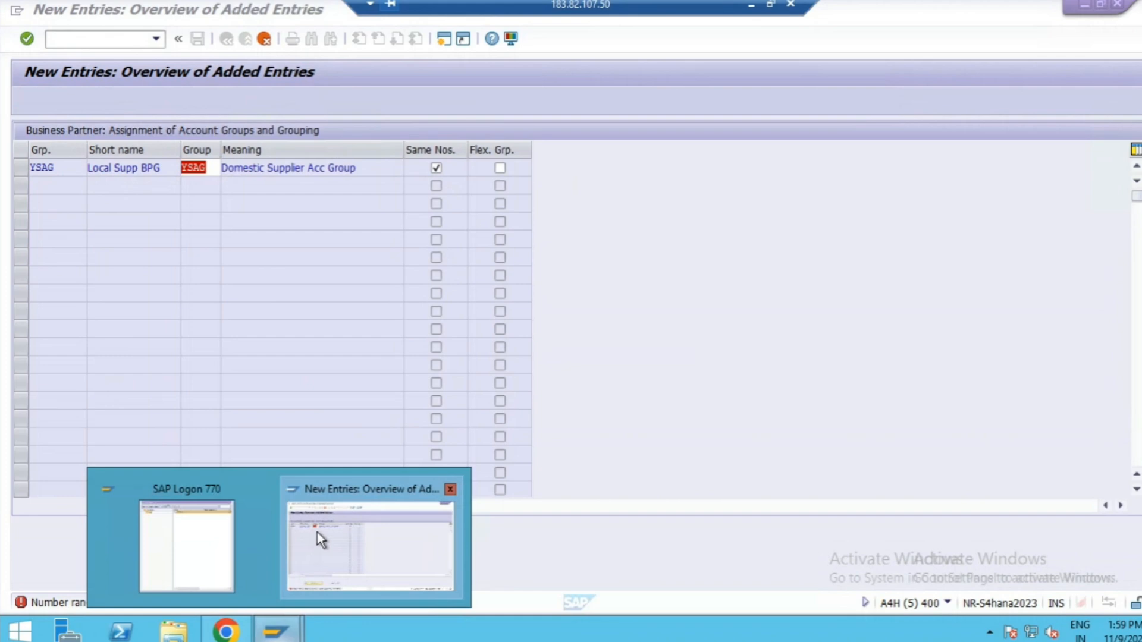
{"action": "left_click", "coordinate": [316, 533]}
{"action": "left_click", "coordinate": [264, 39]}
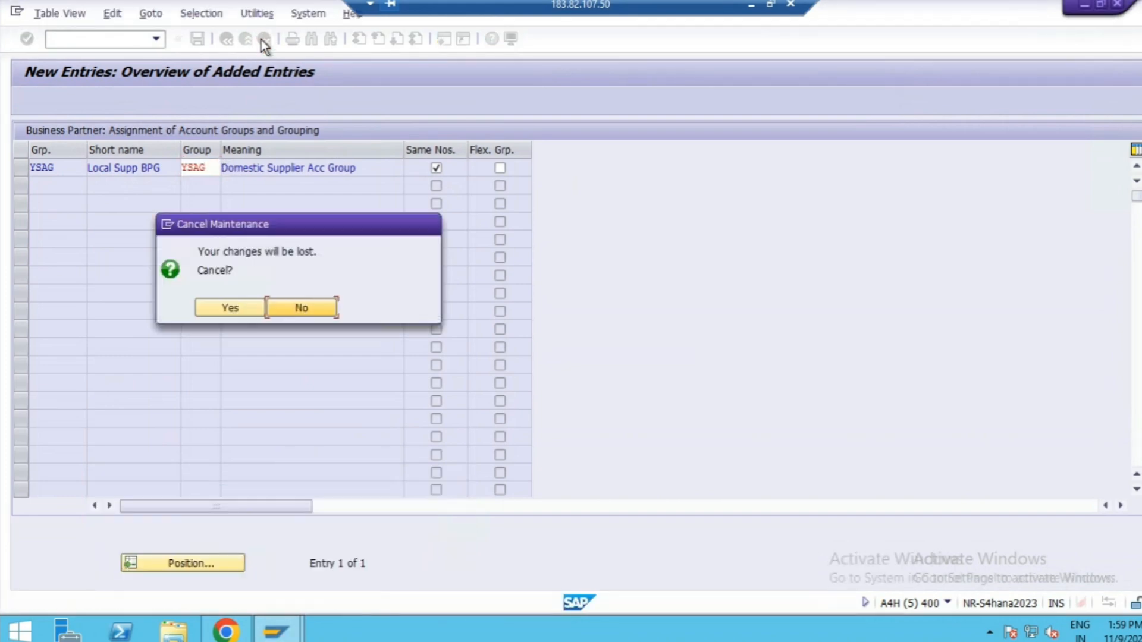
{"action": "left_click", "coordinate": [232, 304]}
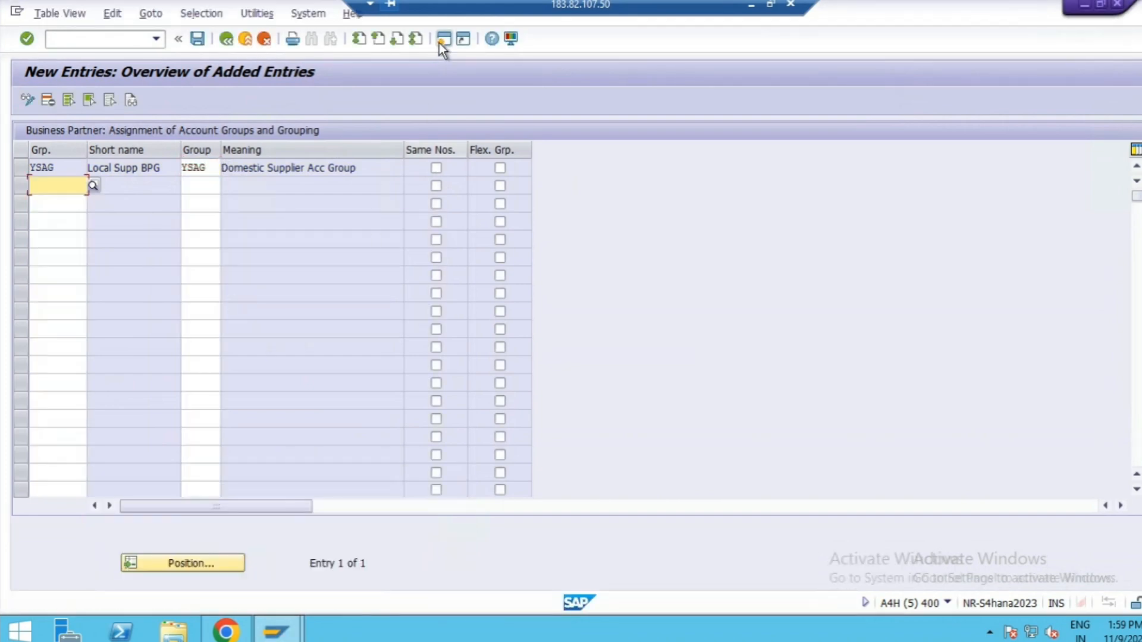
{"action": "left_click", "coordinate": [441, 40]}
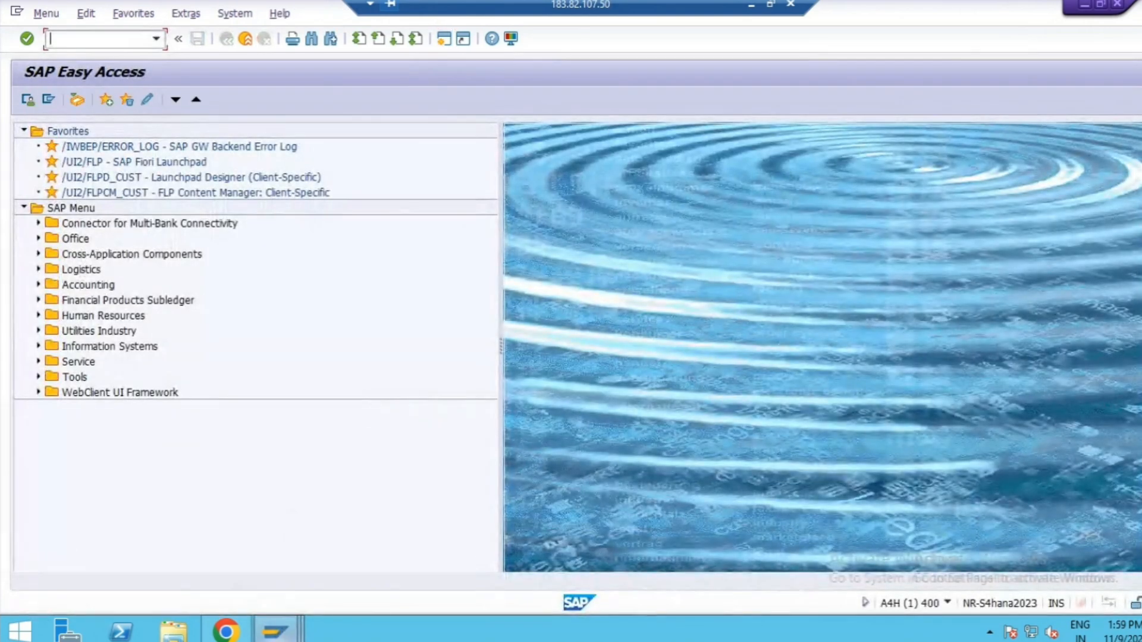
Try to enable the same numbers option again for the YSAG entry in the account group assignment
{"action": "left_click", "coordinate": [275, 631]}
{"action": "left_click", "coordinate": [283, 541]}
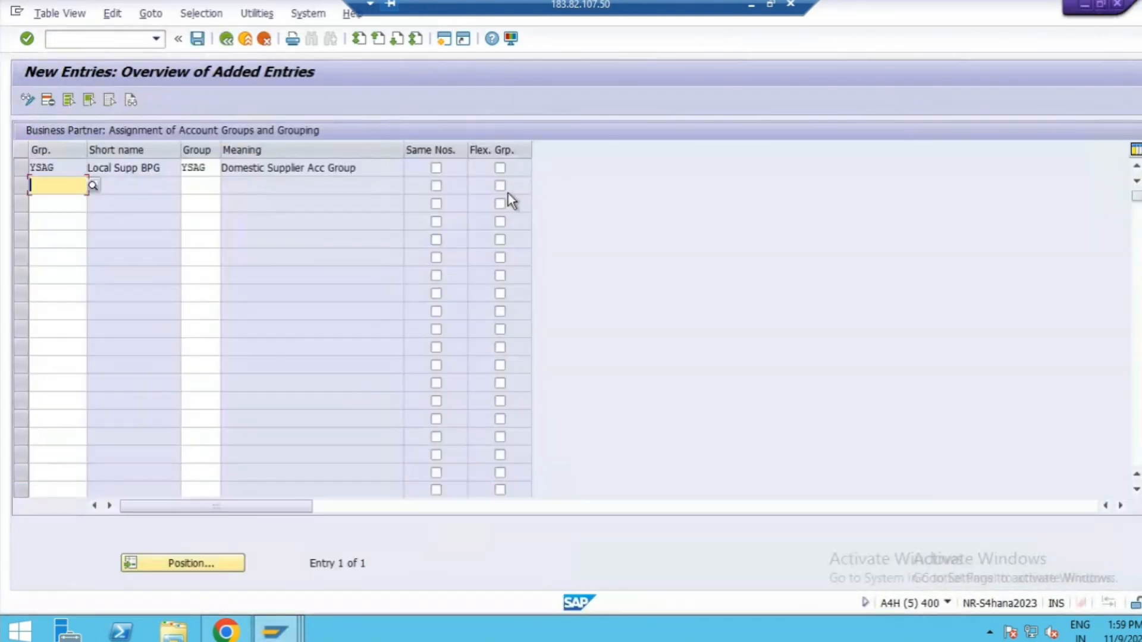
{"action": "left_click", "coordinate": [436, 168]}
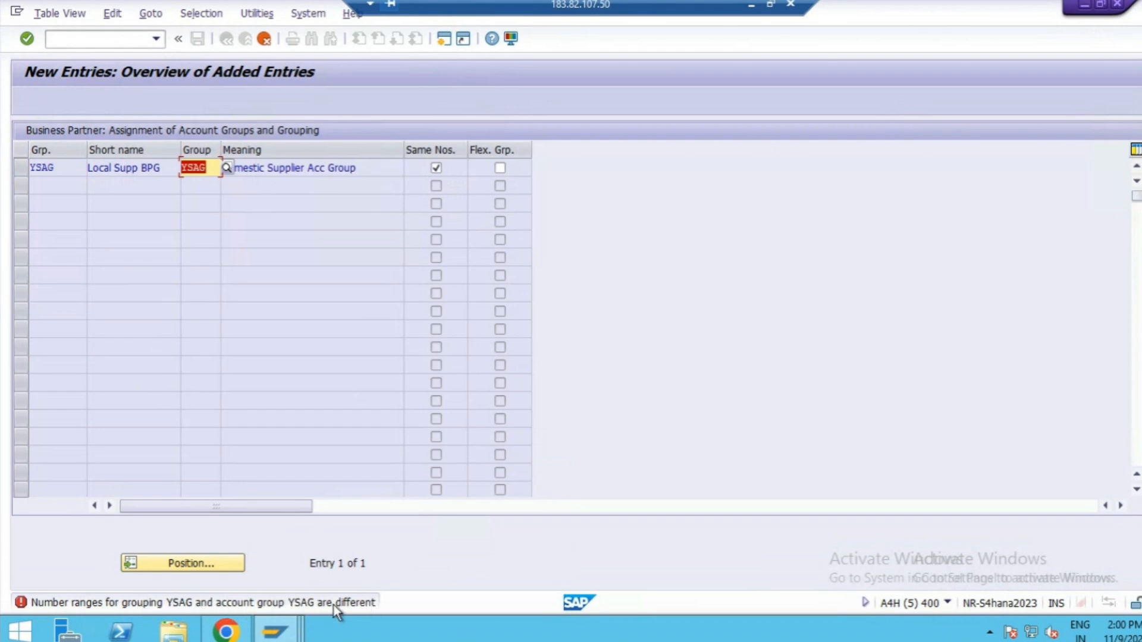
Run transaction OMSJ in the additional session and open the assignment of vendor account groups to number ranges
{"action": "mouse_move", "coordinate": [275, 629]}
{"action": "left_click", "coordinate": [470, 538]}
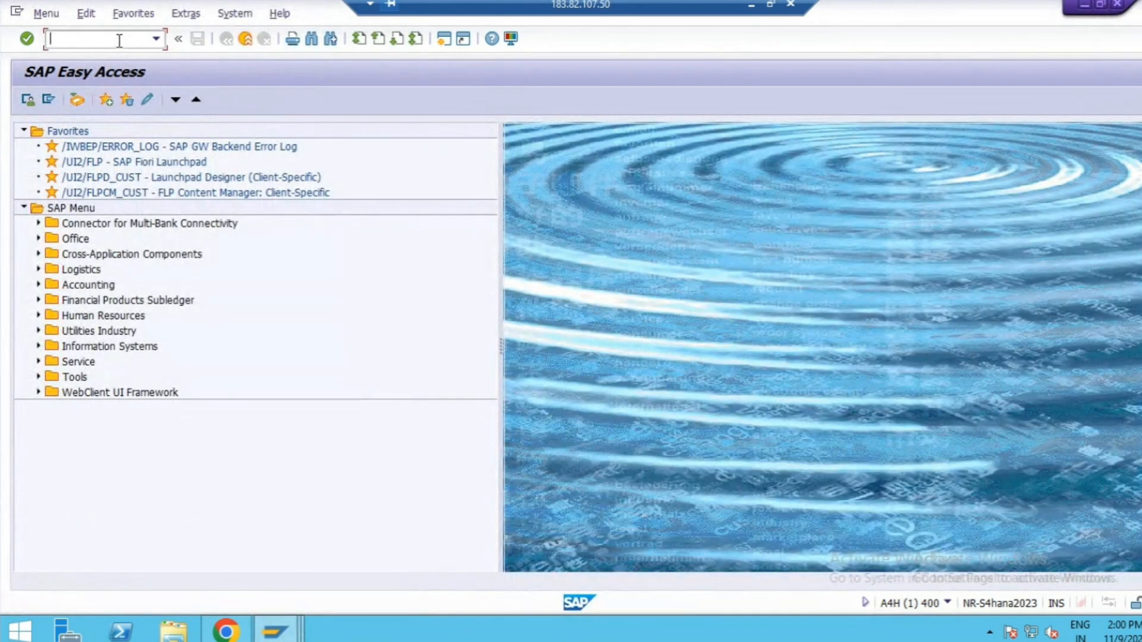
{"action": "type", "text": "omsj"}
{"action": "key", "text": "Return"}
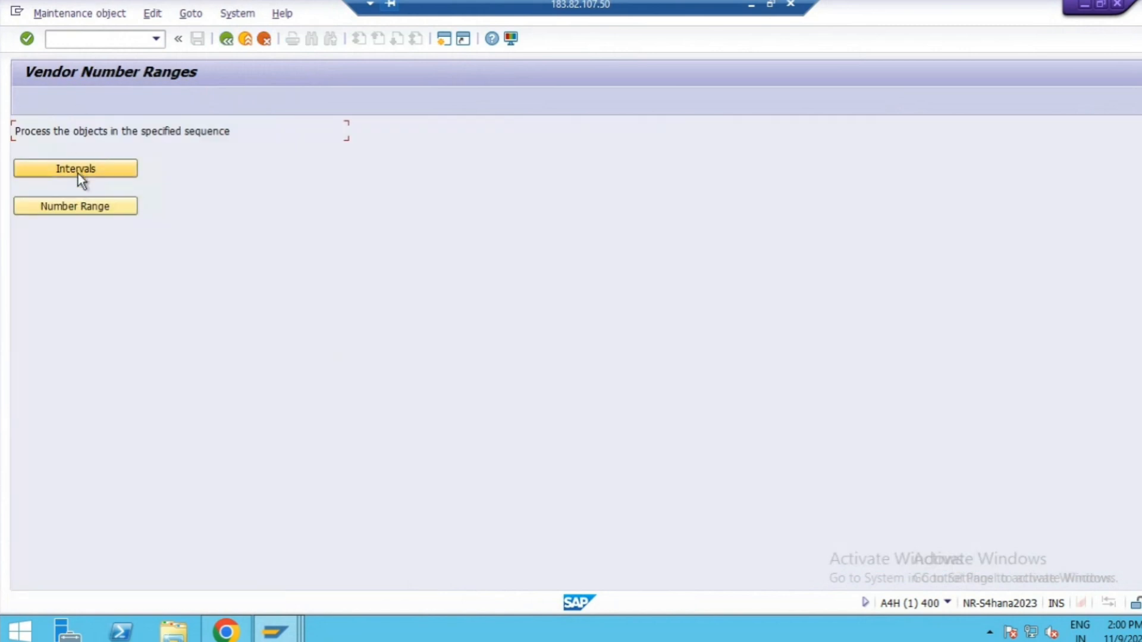
{"action": "left_click", "coordinate": [83, 208]}
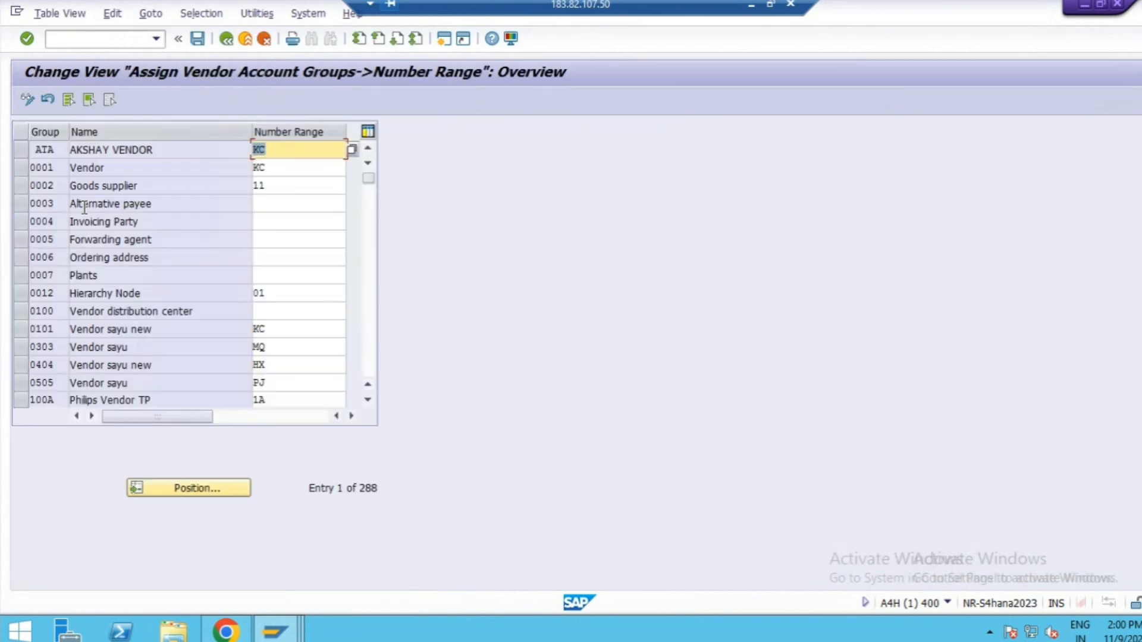
Assign number range KO to vendor account group YSAG and save it to the proposed customizing request
{"action": "left_click", "coordinate": [200, 488]}
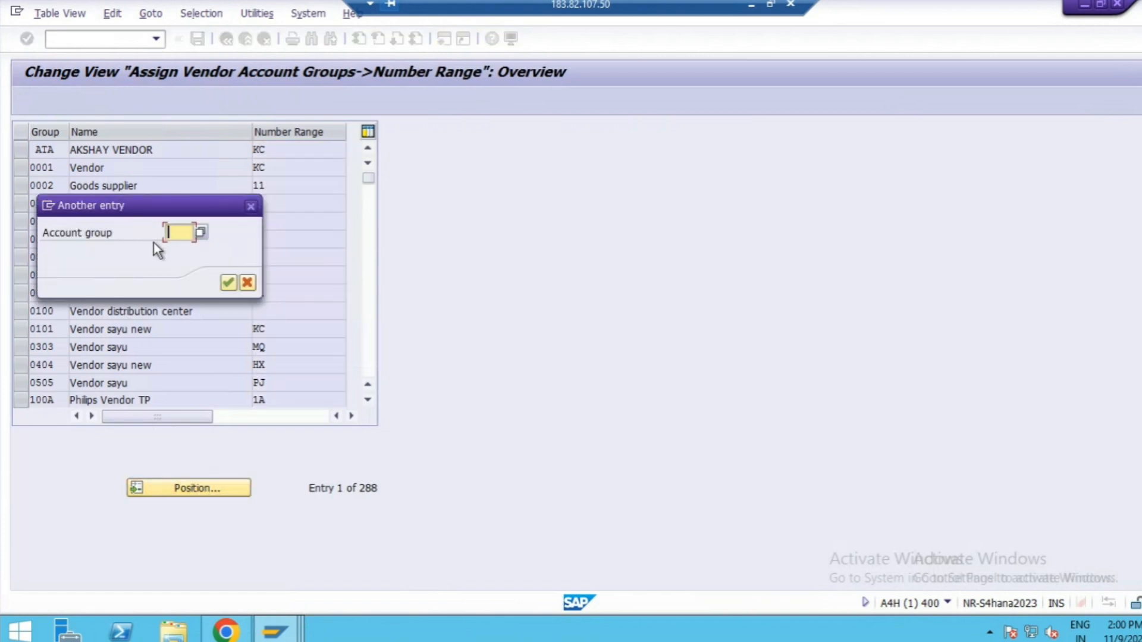
{"action": "type", "text": "1994"}
{"action": "key", "text": "Return"}
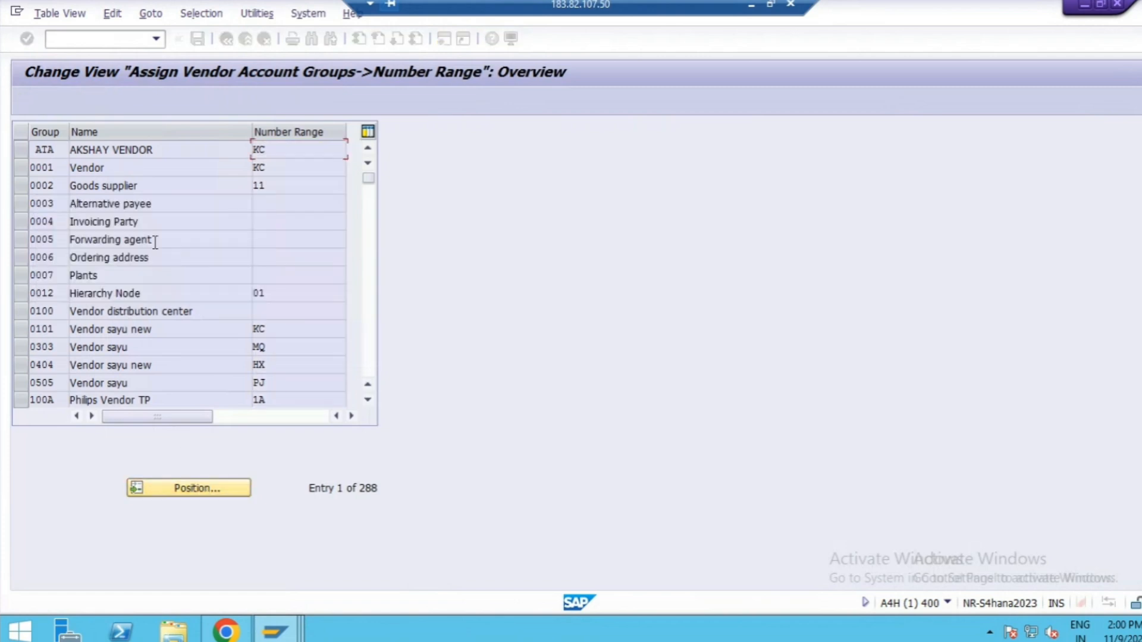
{"action": "key", "text": "BackSpace"}
{"action": "key", "text": "BackSpace"}
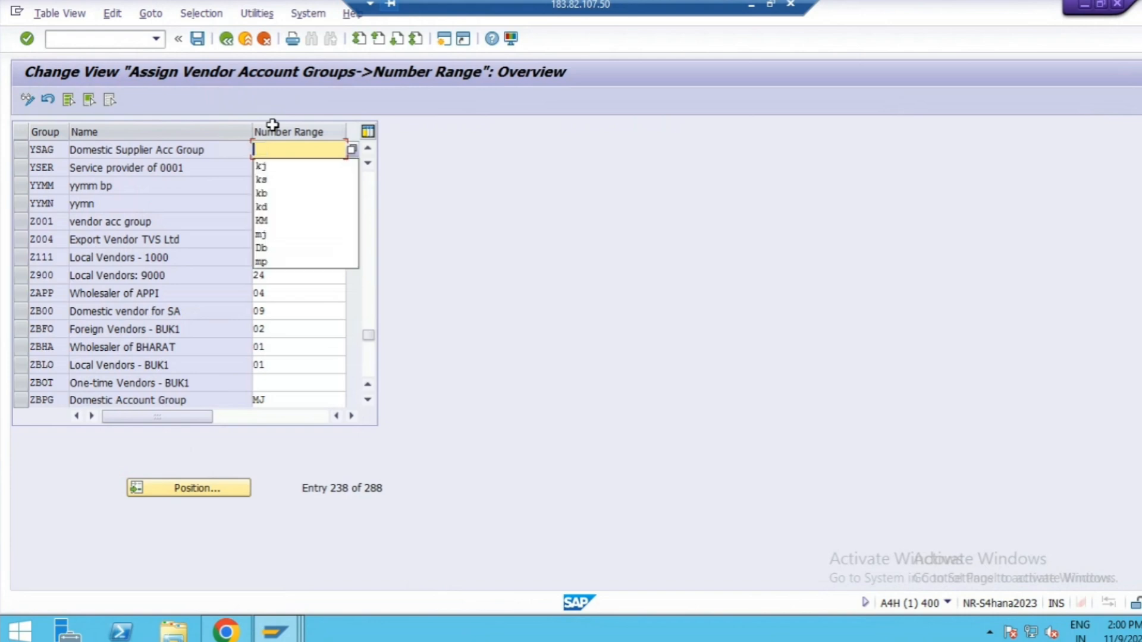
{"action": "type", "text": "kc"}
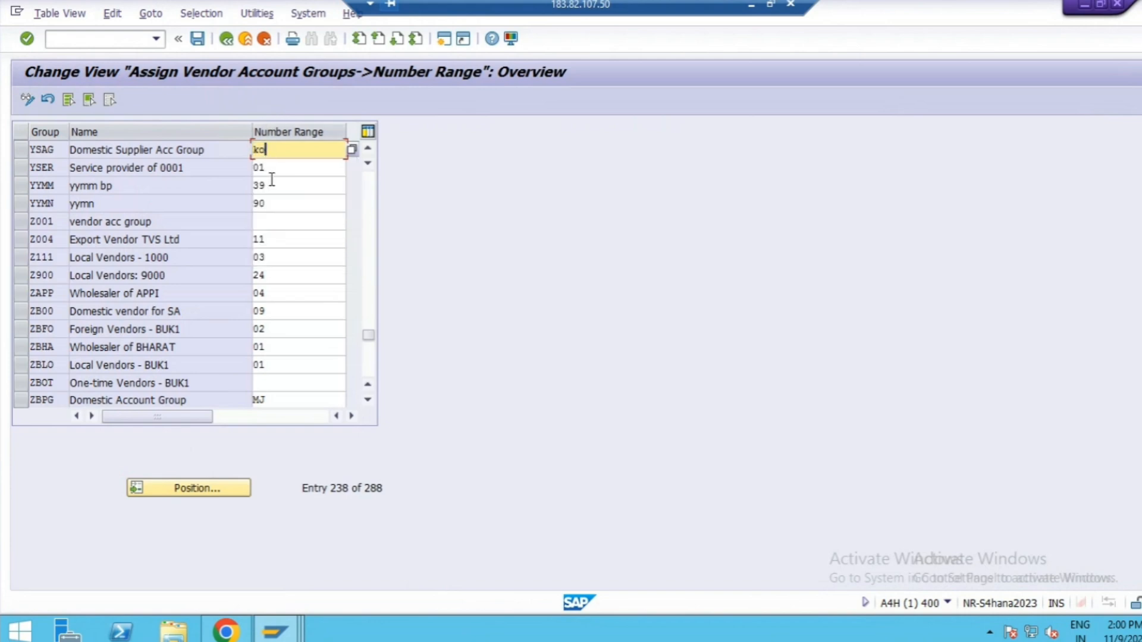
{"action": "left_click", "coordinate": [198, 38]}
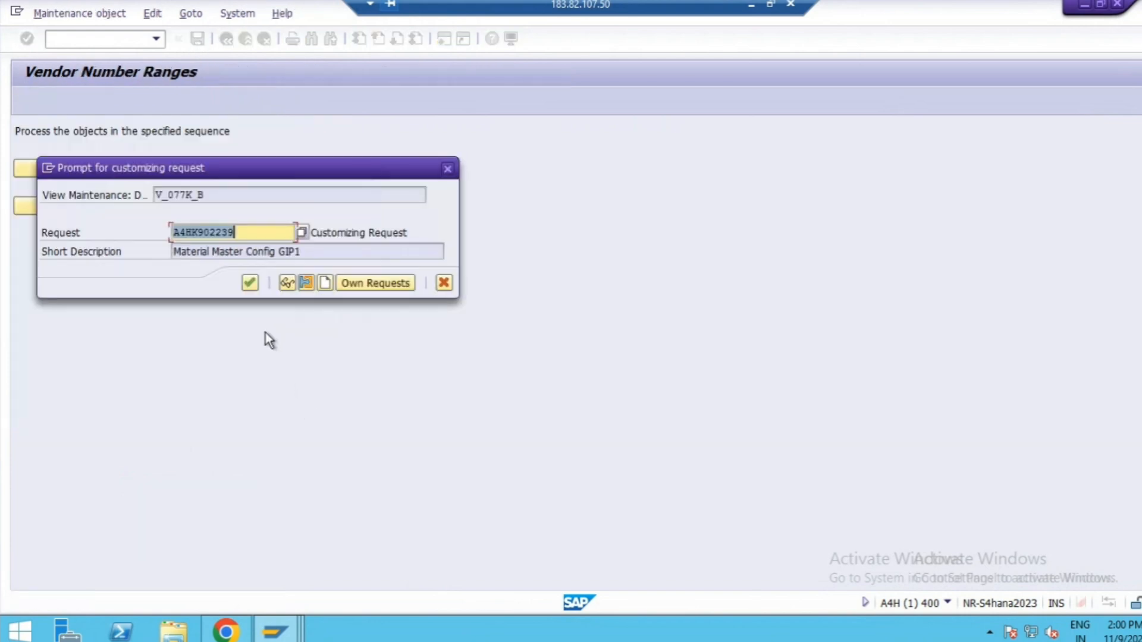
{"action": "left_click", "coordinate": [251, 282]}
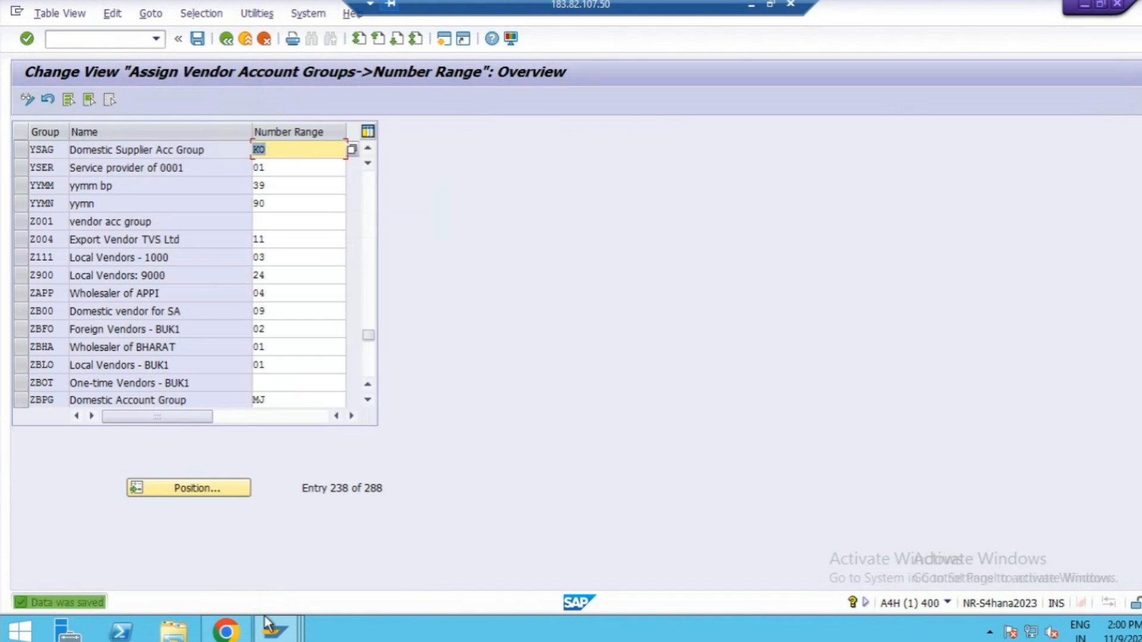
Return to the business partner grouping and account group assignment session and discard the rejected change
{"action": "mouse_move", "coordinate": [269, 627]}
{"action": "left_click", "coordinate": [272, 569]}
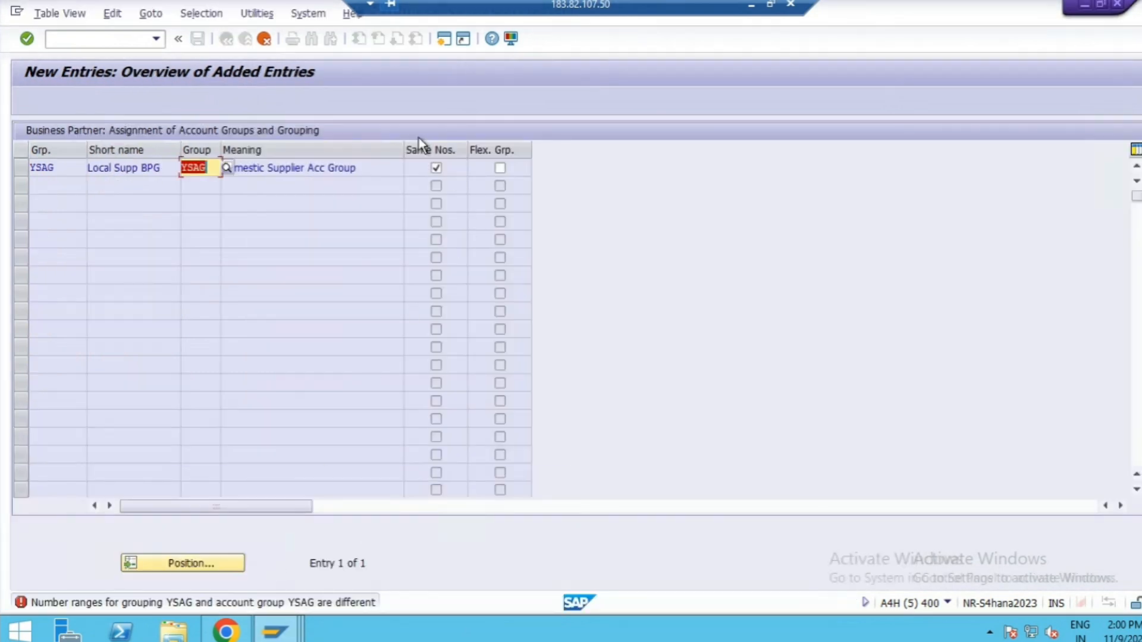
{"action": "left_click", "coordinate": [265, 38]}
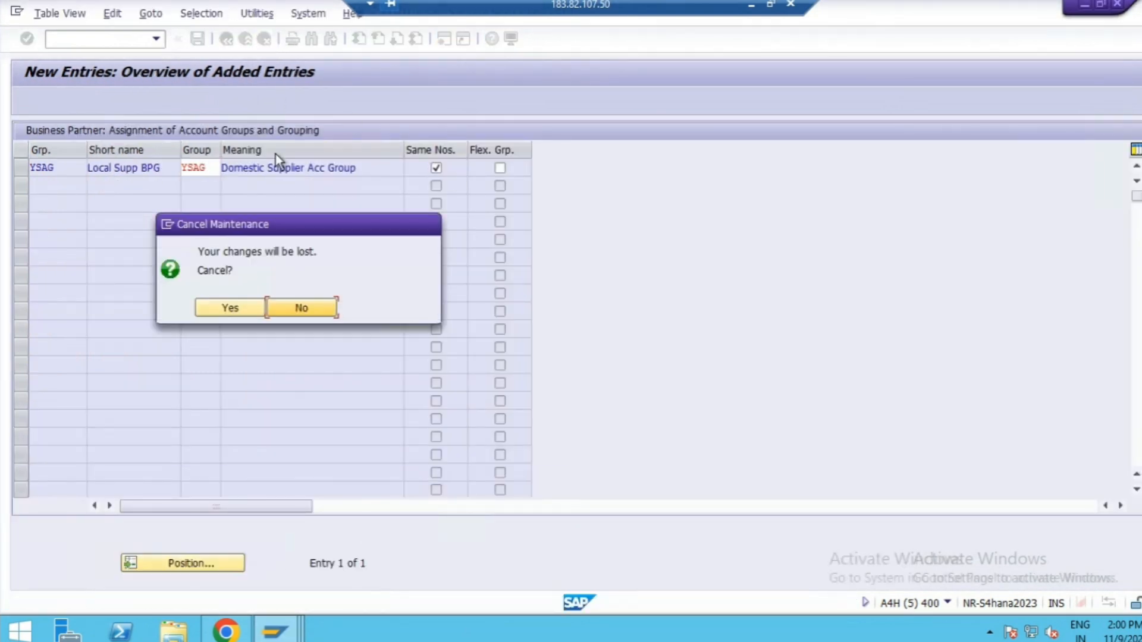
{"action": "left_click", "coordinate": [230, 307]}
Enable the same numbers option for the YSAG entry and save it to the proposed customizing request
{"action": "left_click", "coordinate": [436, 168]}
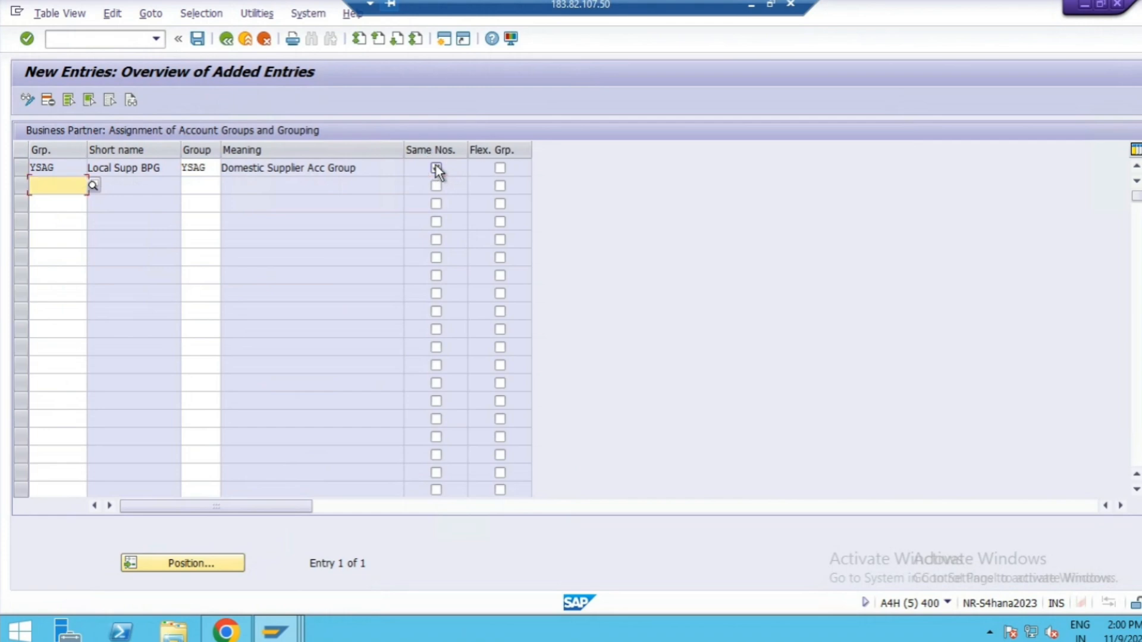
{"action": "left_click", "coordinate": [436, 168]}
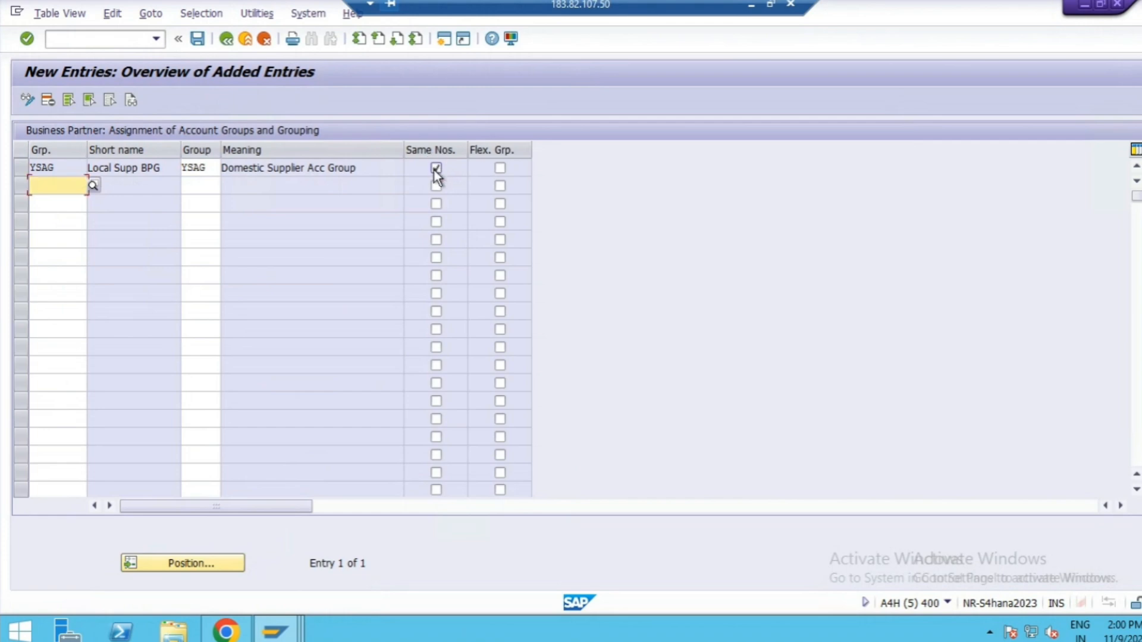
{"action": "left_click", "coordinate": [198, 39]}
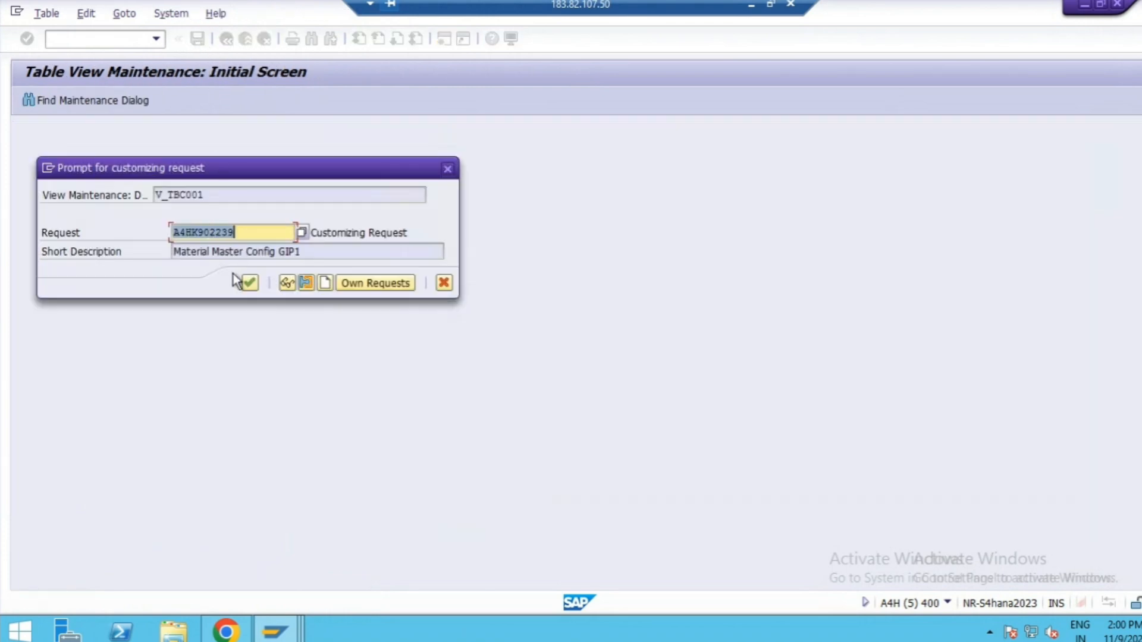
{"action": "left_click", "coordinate": [248, 282]}
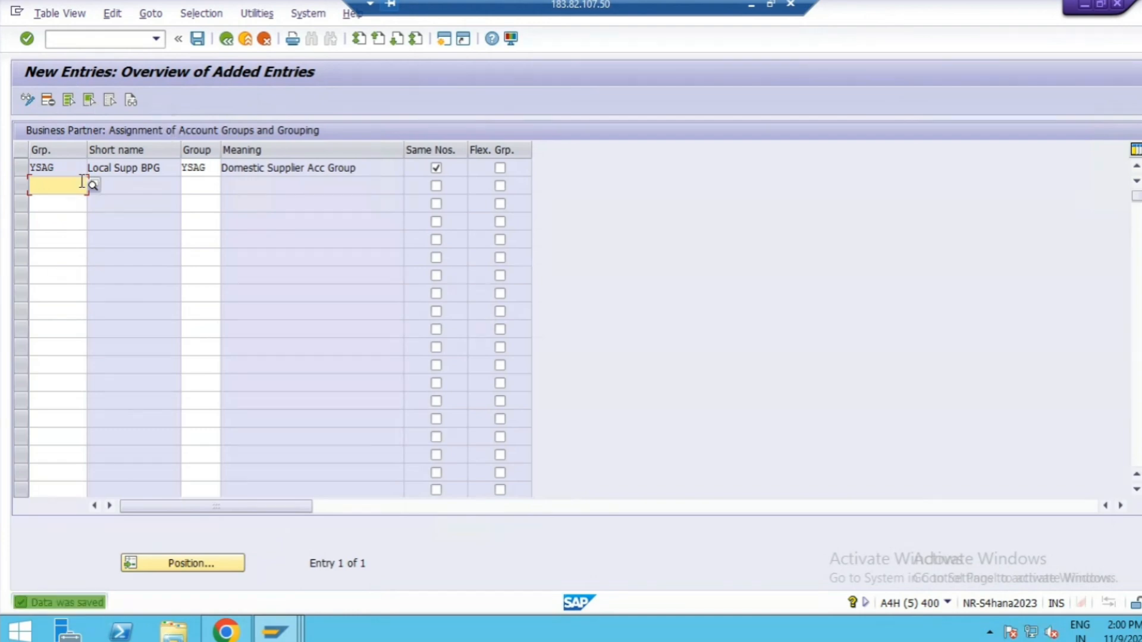
Leave the assignment view and the customizing screens to return to SAP Easy Access
{"action": "left_click", "coordinate": [227, 39]}
{"action": "left_click", "coordinate": [226, 39]}
{"action": "left_click", "coordinate": [227, 39]}
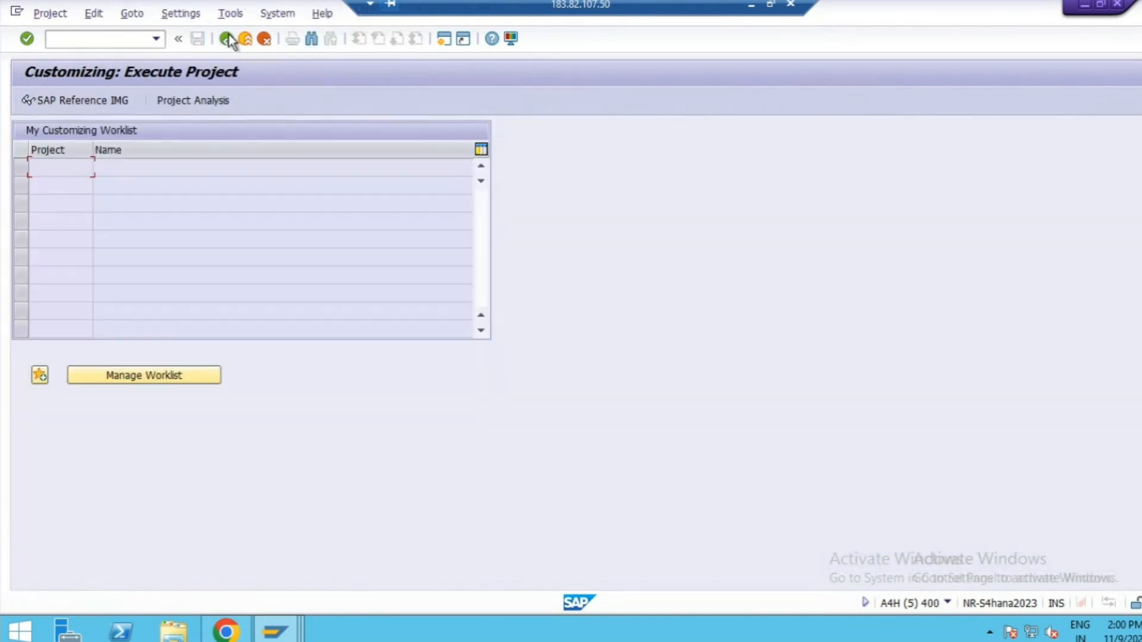
{"action": "left_click", "coordinate": [227, 40]}
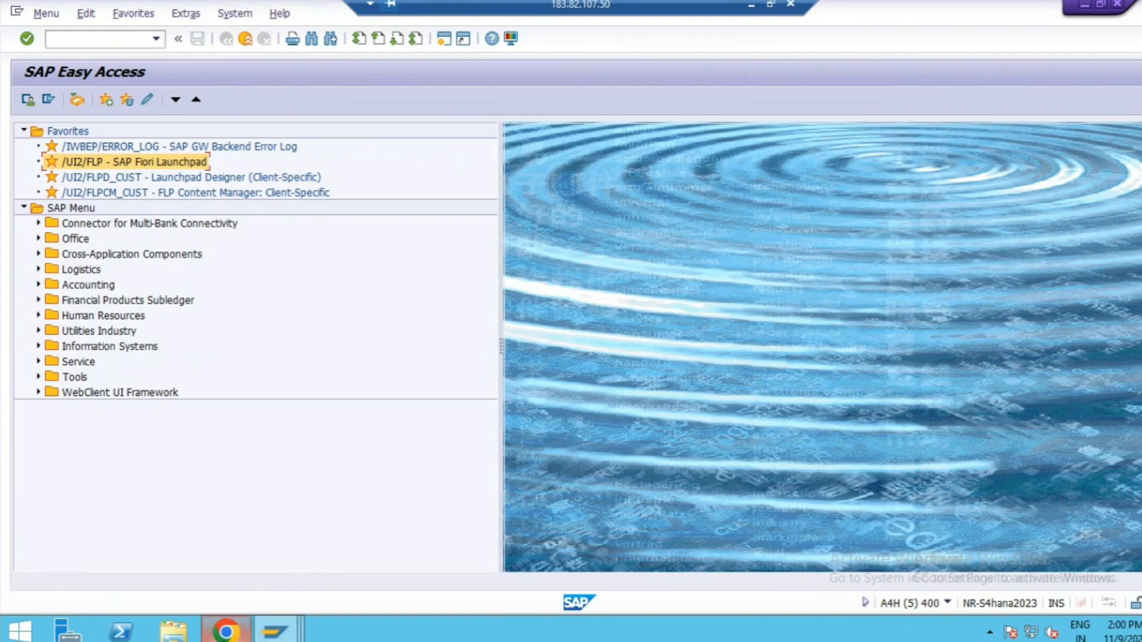
Switch to the SAP Fiori launchpad in Chrome and exit the unfinished organization without saving
{"action": "mouse_move", "coordinate": [226, 629]}
{"action": "left_click", "coordinate": [232, 539]}
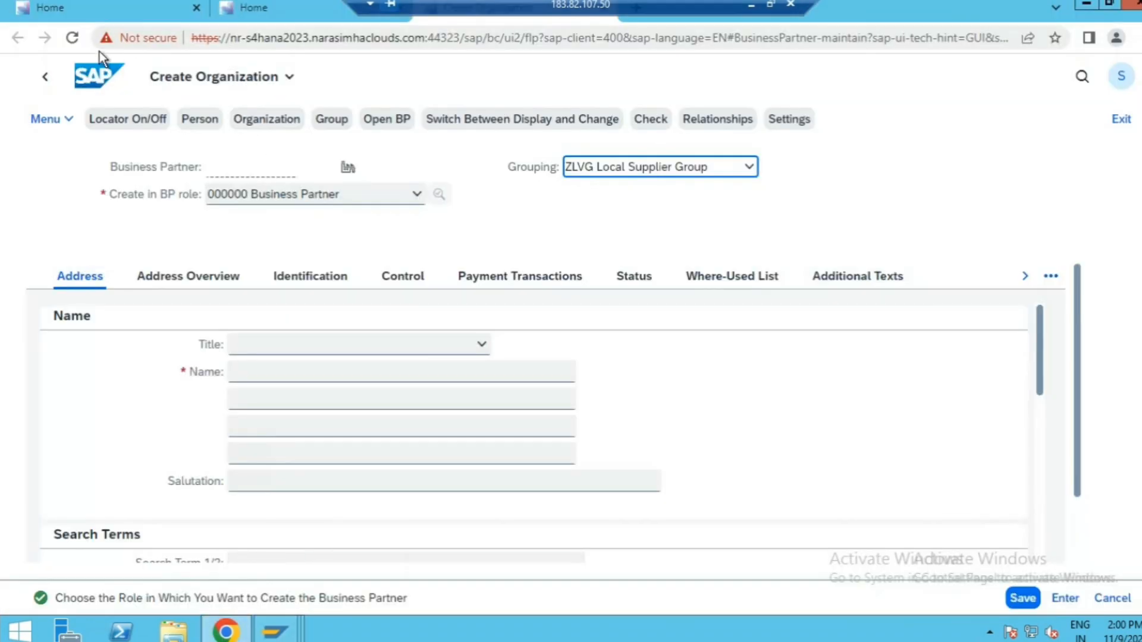
{"action": "left_click", "coordinate": [46, 81]}
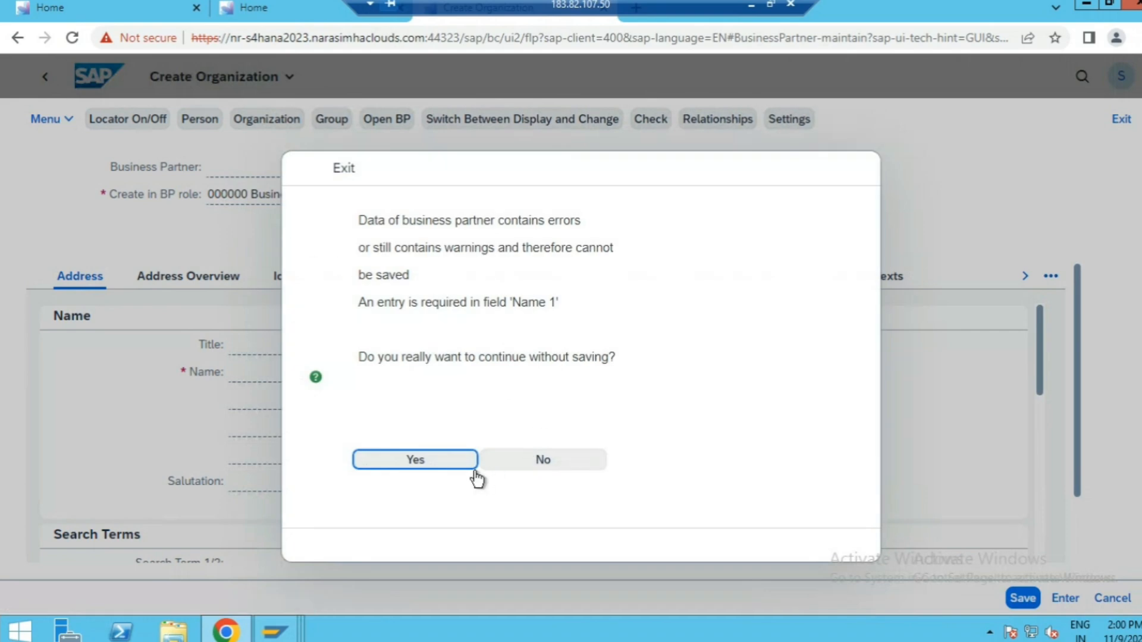
{"action": "left_click", "coordinate": [450, 461]}
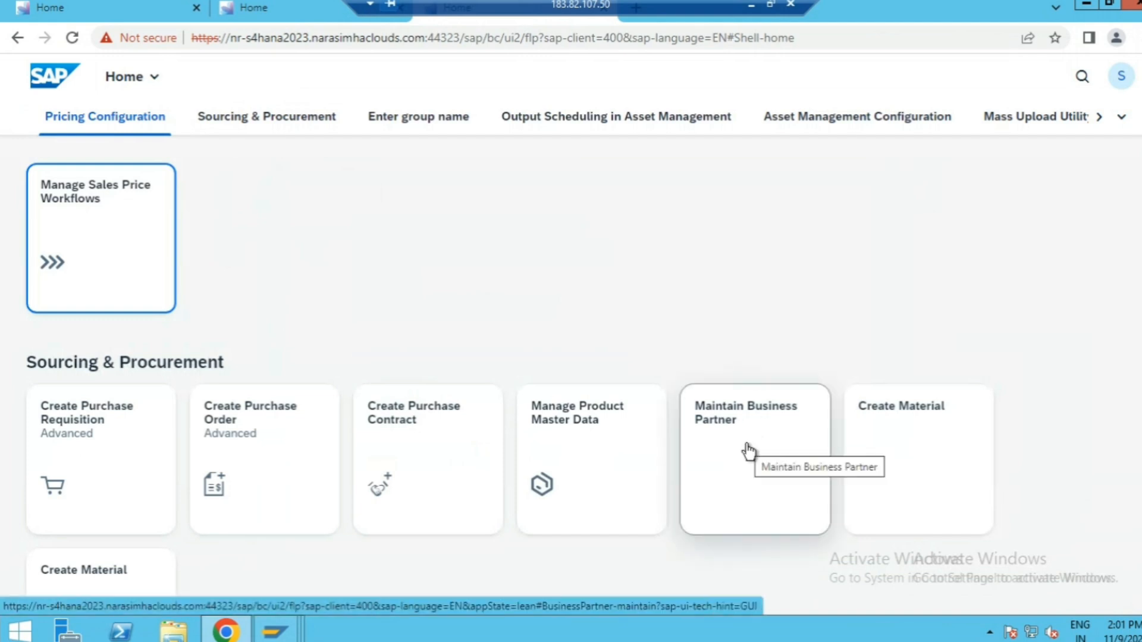
Open Maintain Business Partner and start creating an organization with grouping YSAG Local Supplier Group
{"action": "left_click", "coordinate": [748, 451]}
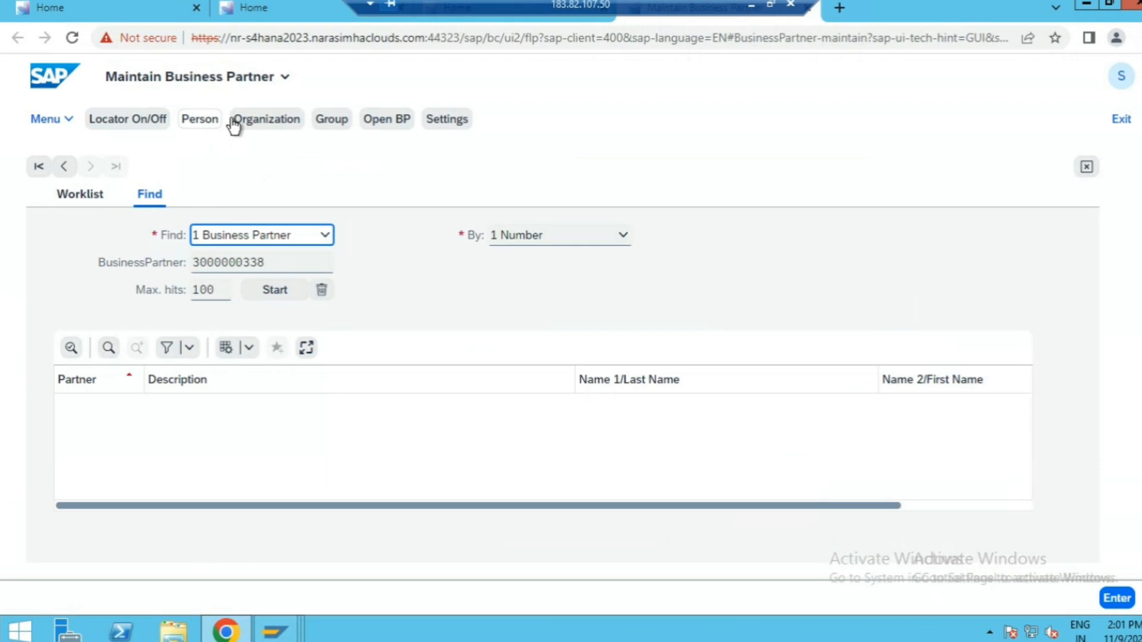
{"action": "left_click", "coordinate": [240, 123]}
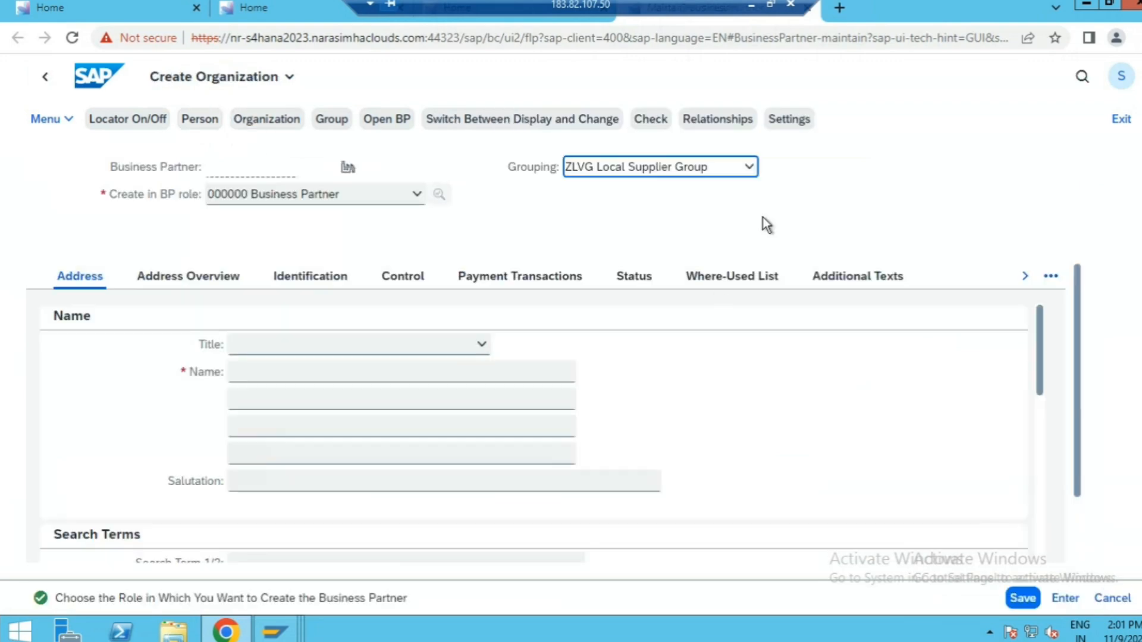
{"action": "left_click", "coordinate": [751, 169]}
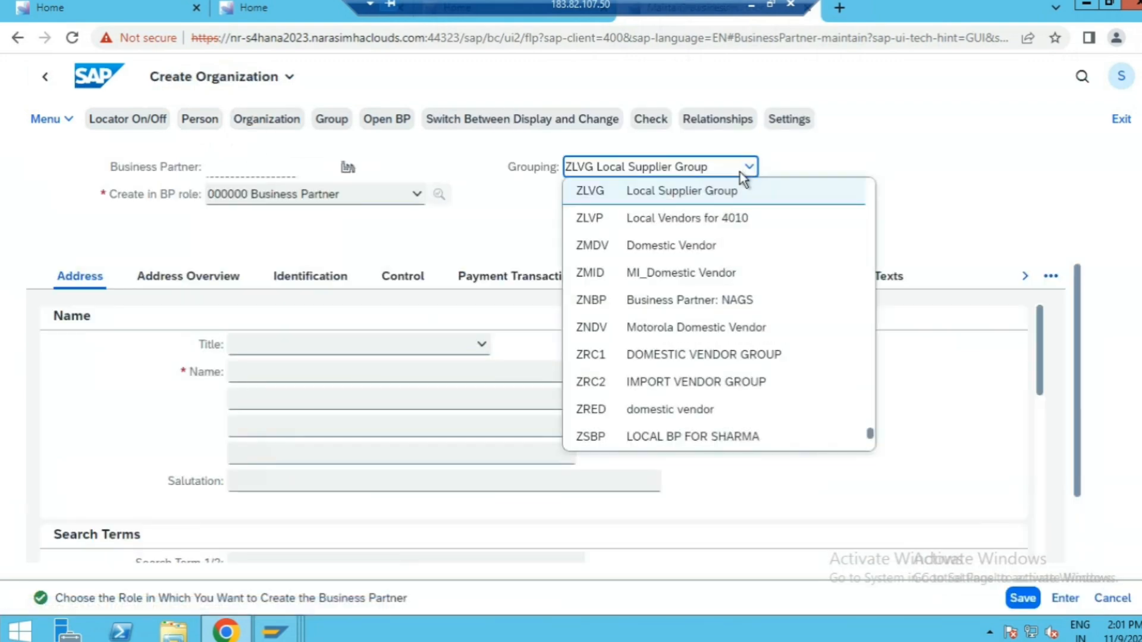
{"action": "type", "text": "ys"}
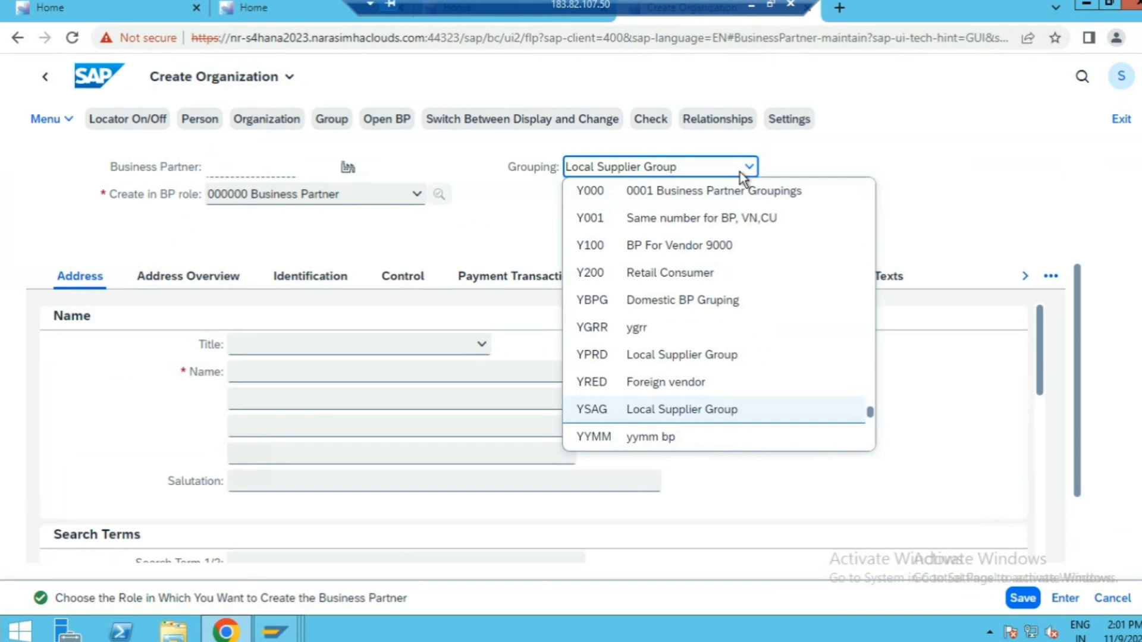
{"action": "left_click", "coordinate": [583, 412]}
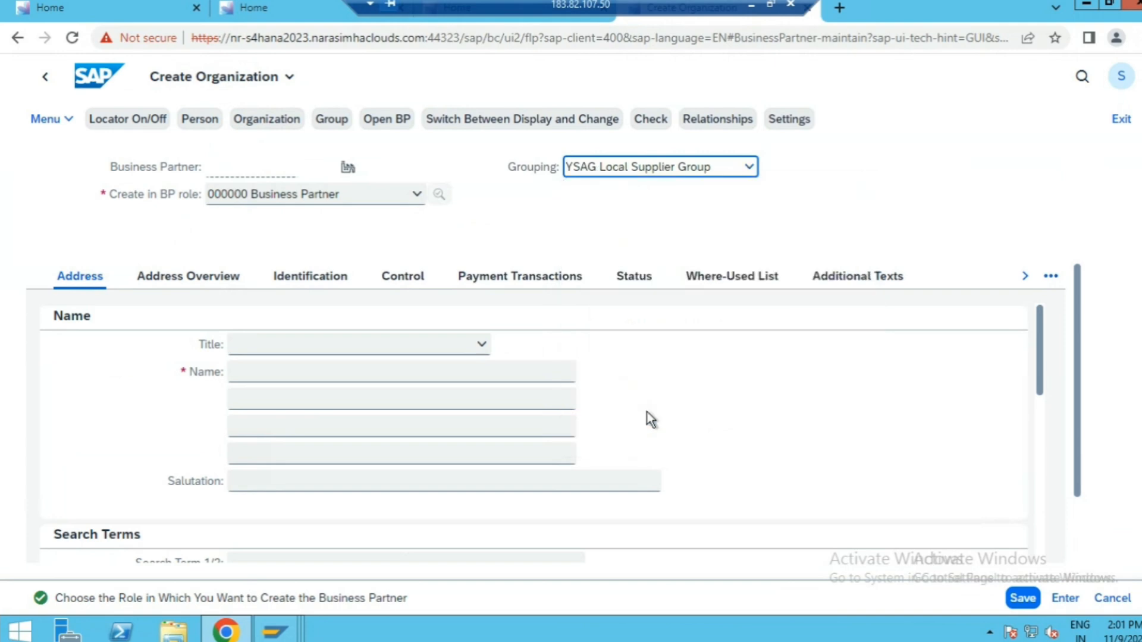
Set the organization's business partner role to YBPG01X Cust BP Role Grouping and confirm creating it in that role
{"action": "left_click", "coordinate": [417, 196]}
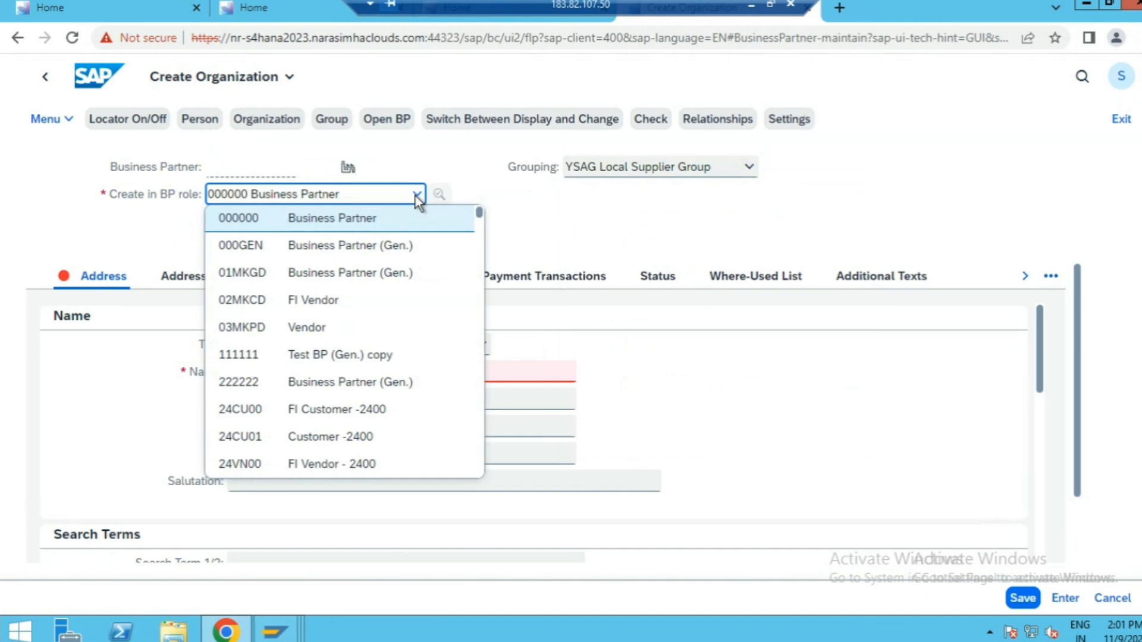
{"action": "key", "text": "y"}
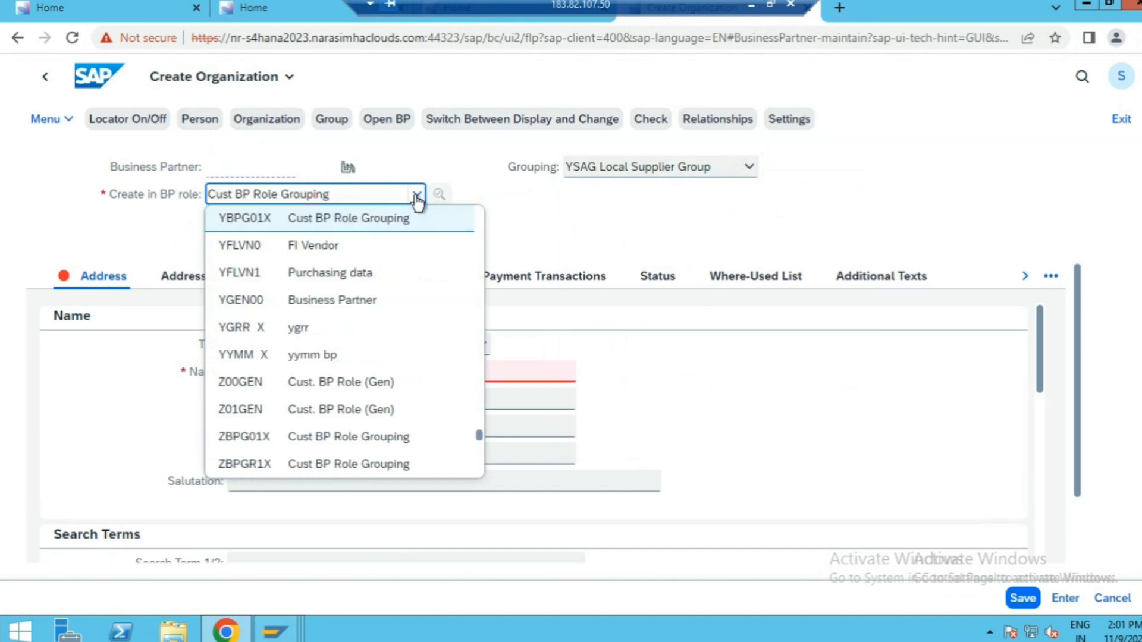
{"action": "left_click", "coordinate": [294, 225]}
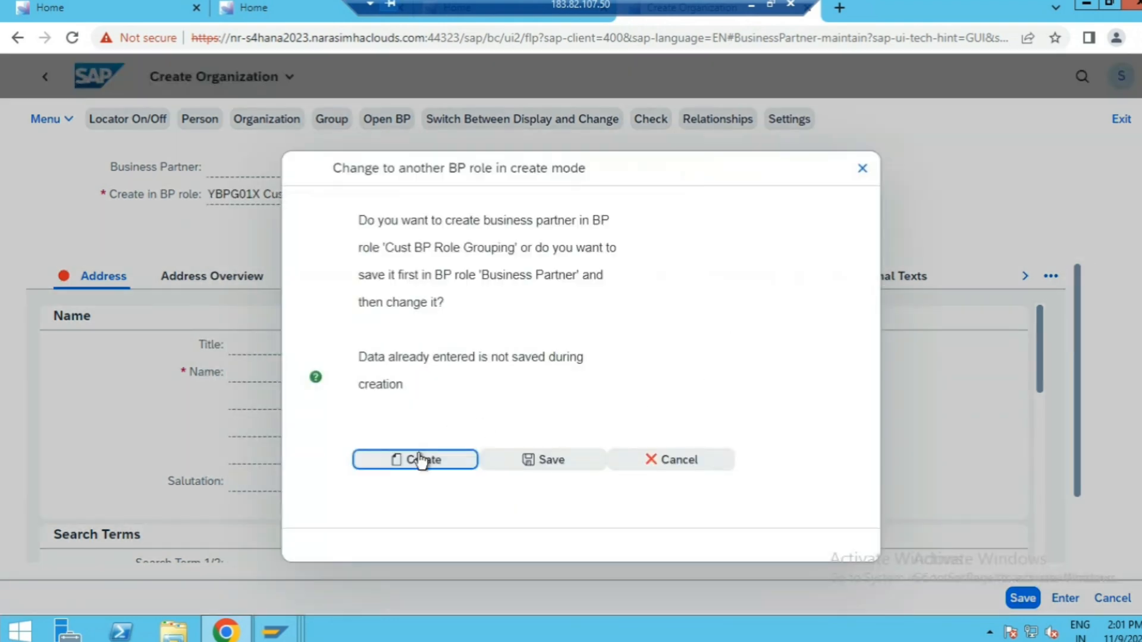
{"action": "key", "text": "Return"}
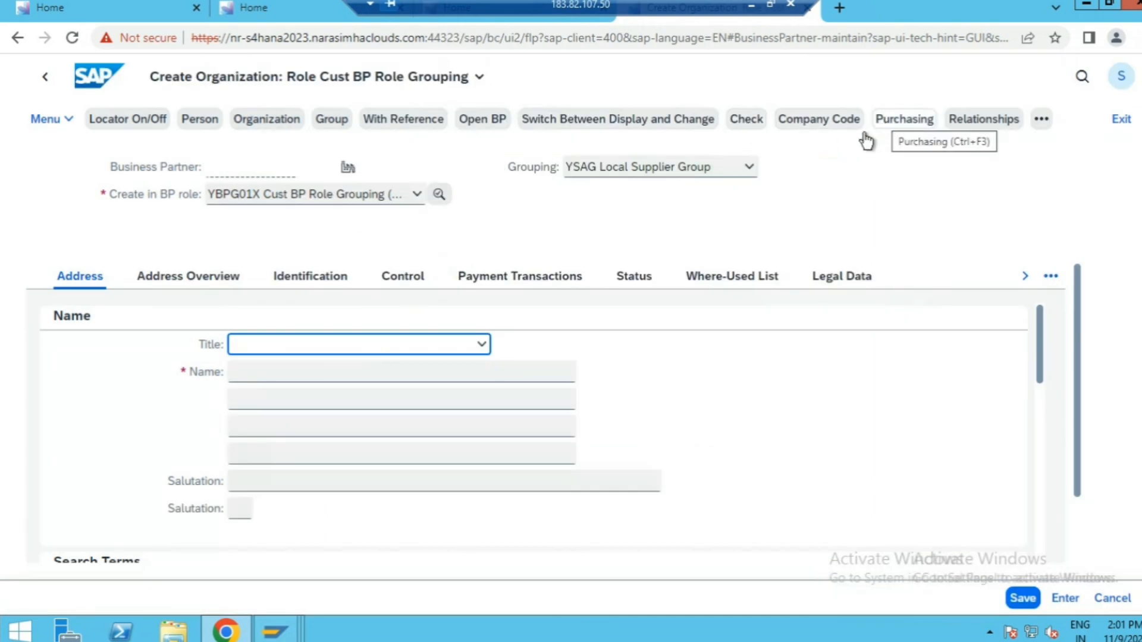
Name the organization Surya Pvt Ltd and fill in the street of its standard address
{"action": "left_click", "coordinate": [296, 372]}
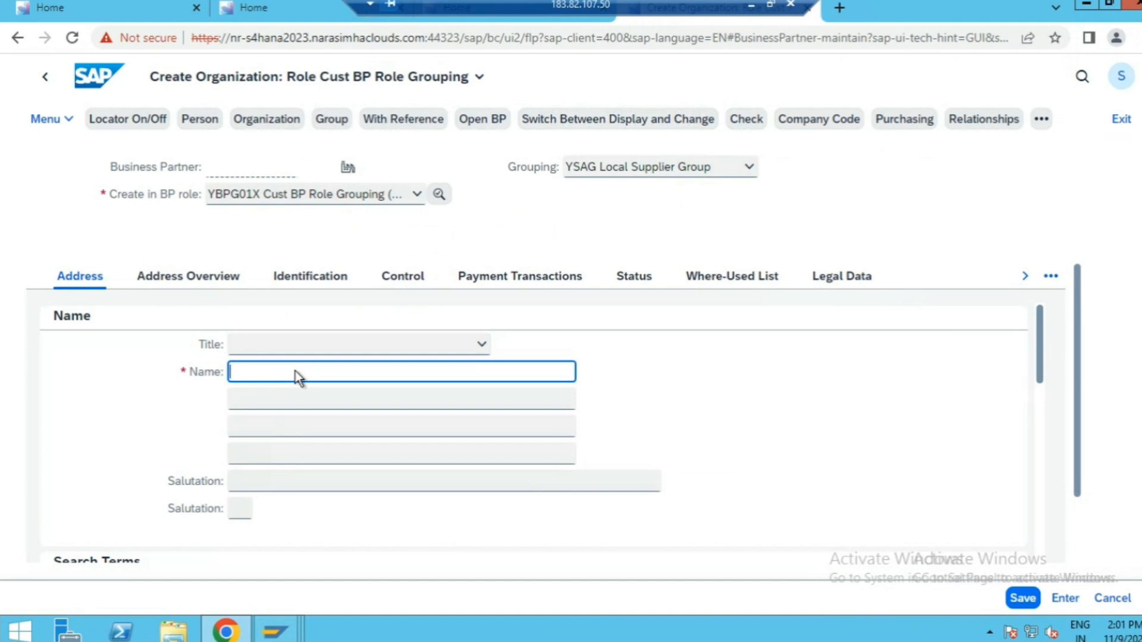
{"action": "type", "text": "Surya Pvt Ltd"}
{"action": "scroll", "coordinate": [448, 421], "scroll_direction": "down", "scroll_amount": 2}
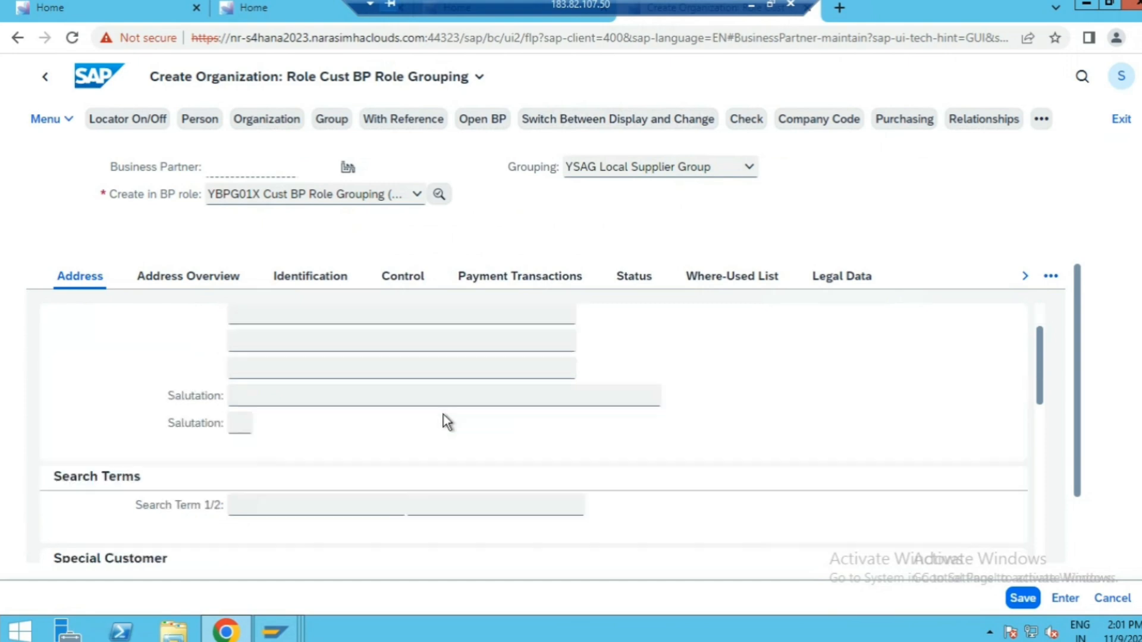
{"action": "scroll", "coordinate": [266, 469], "scroll_direction": "down", "scroll_amount": 4}
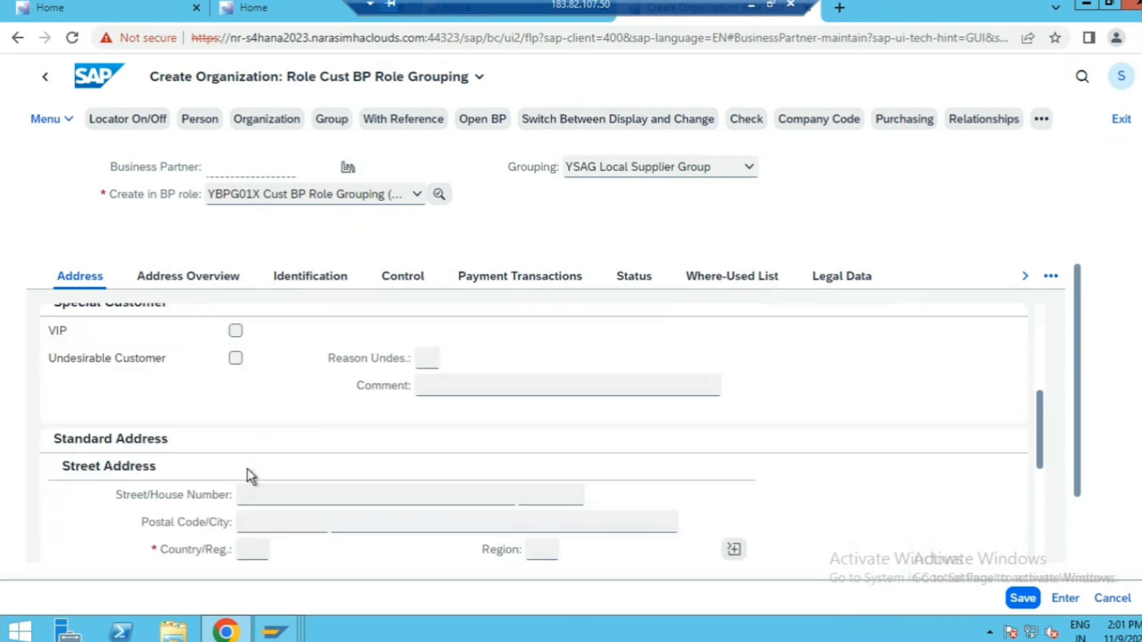
{"action": "left_click", "coordinate": [248, 493]}
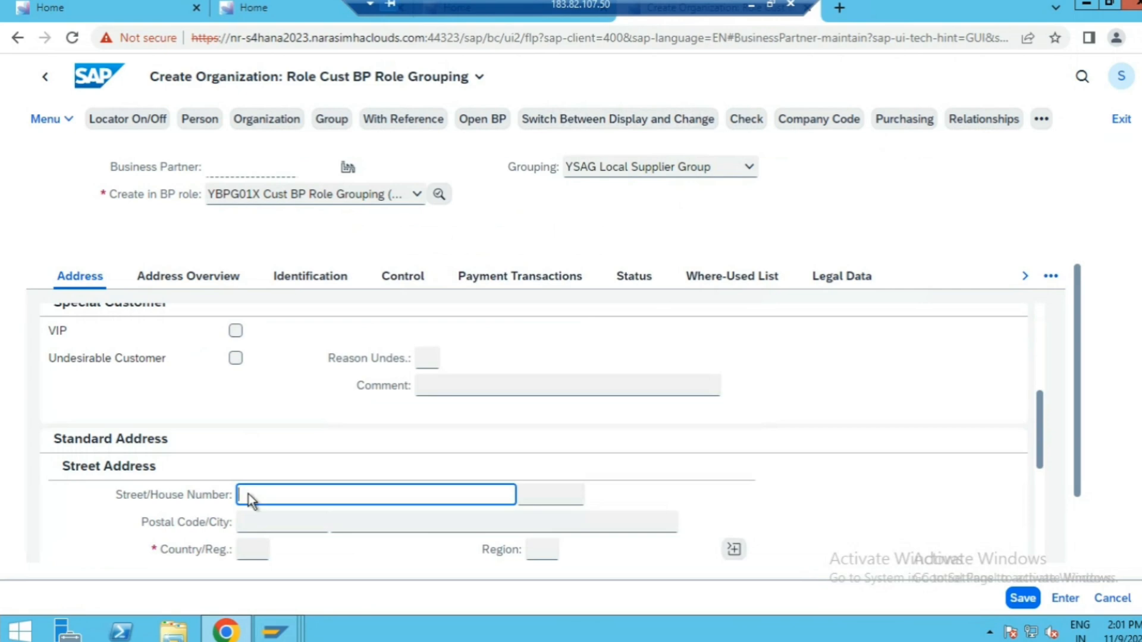
{"action": "type", "text": "West Mumbai"}
Set the standard address's country to IN (India) and its region to 13 (Maharashtra)
{"action": "left_click", "coordinate": [249, 549]}
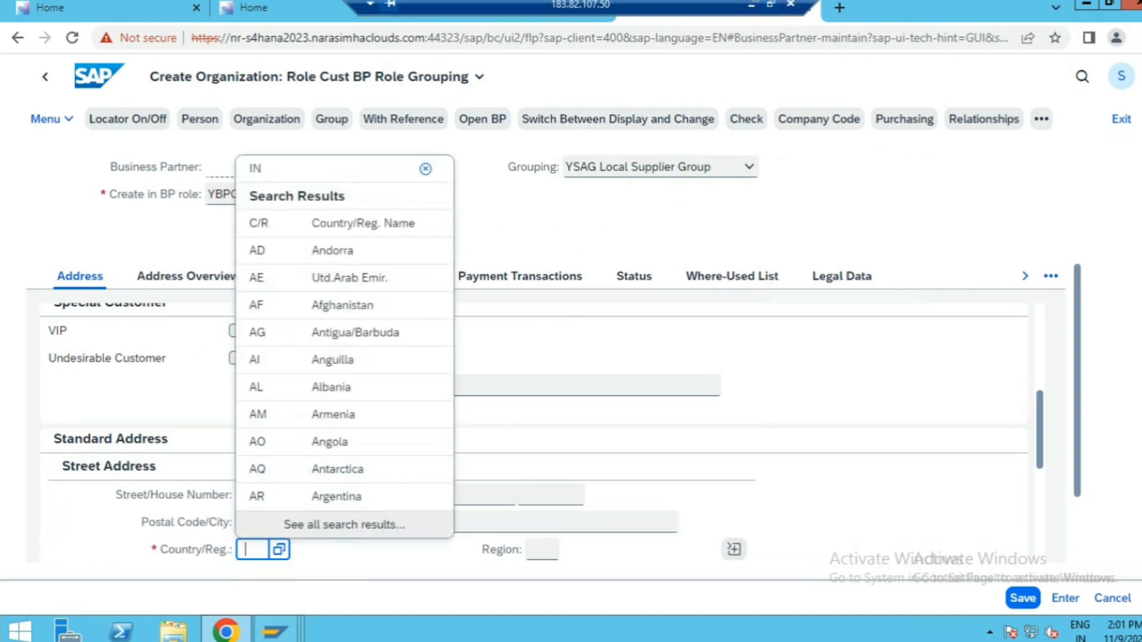
{"action": "left_click", "coordinate": [260, 558]}
{"action": "type", "text": "in"}
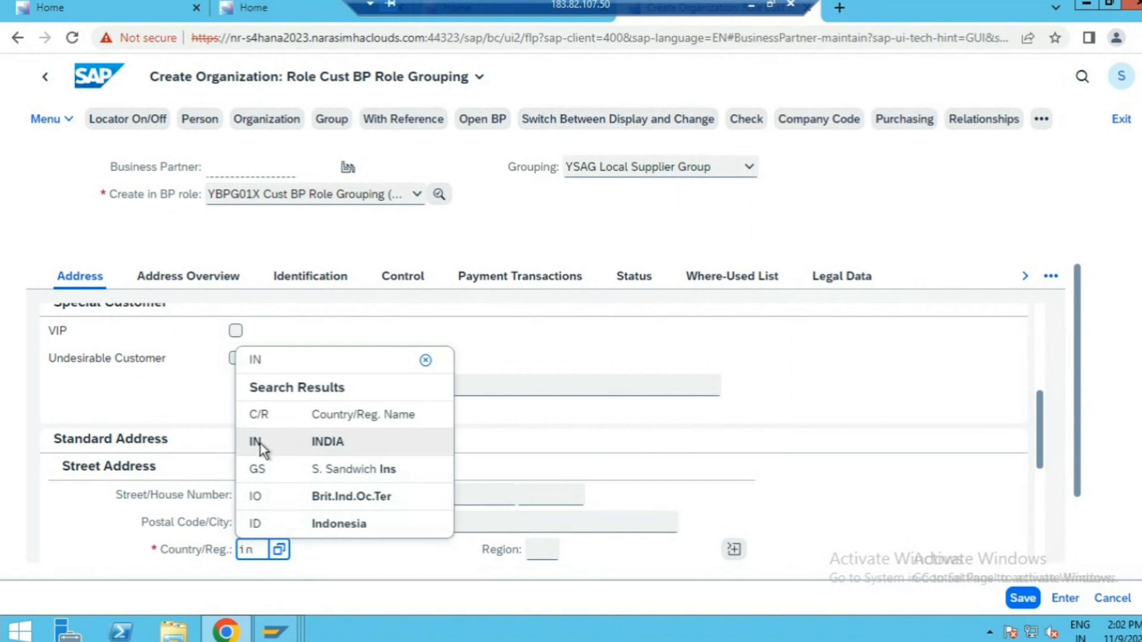
{"action": "left_click", "coordinate": [261, 441]}
{"action": "left_click", "coordinate": [540, 551]}
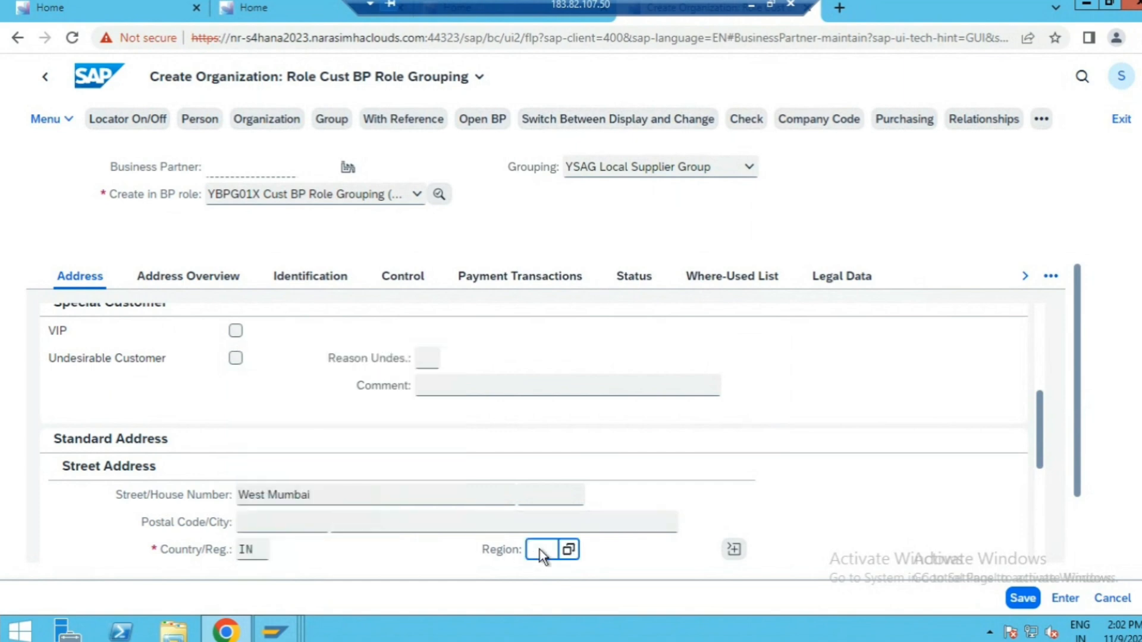
{"action": "type", "text": "14"}
{"action": "key", "text": "BackSpace"}
{"action": "type", "text": "3"}
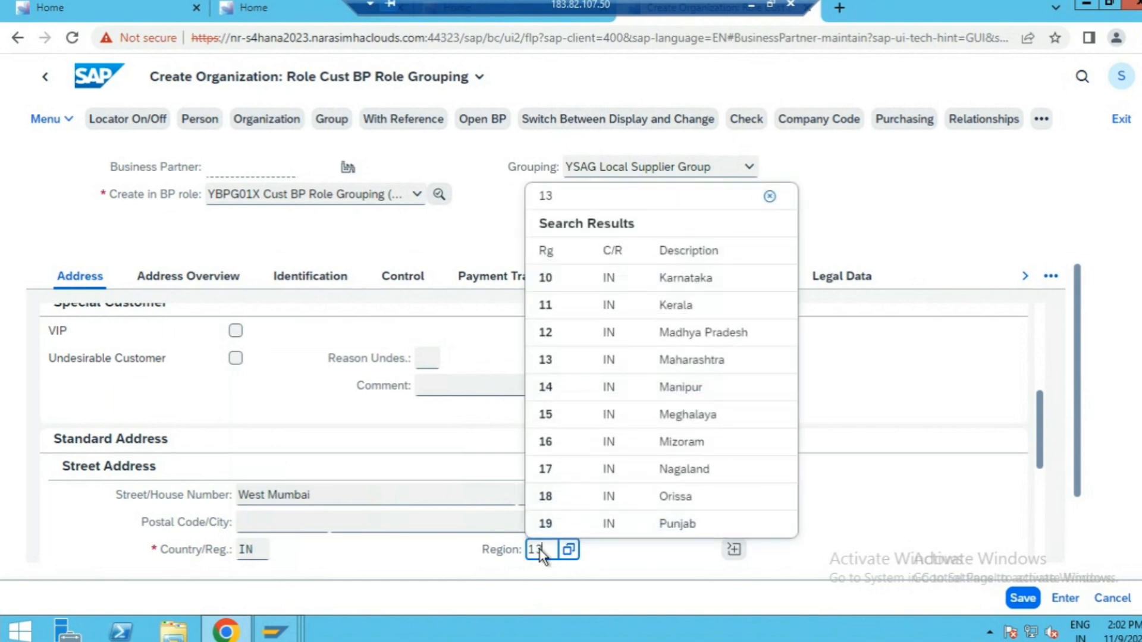
{"action": "left_click", "coordinate": [545, 523]}
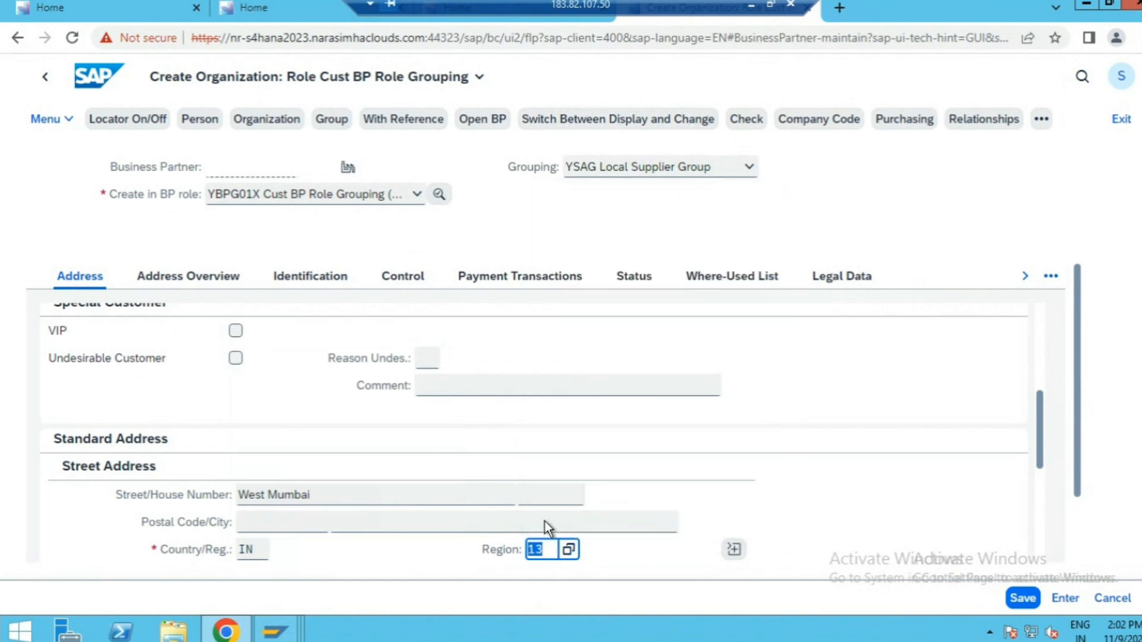
Enter the postal code of the standard address and confirm the general data, continuing past the duplicate check information
{"action": "left_click", "coordinate": [263, 523]}
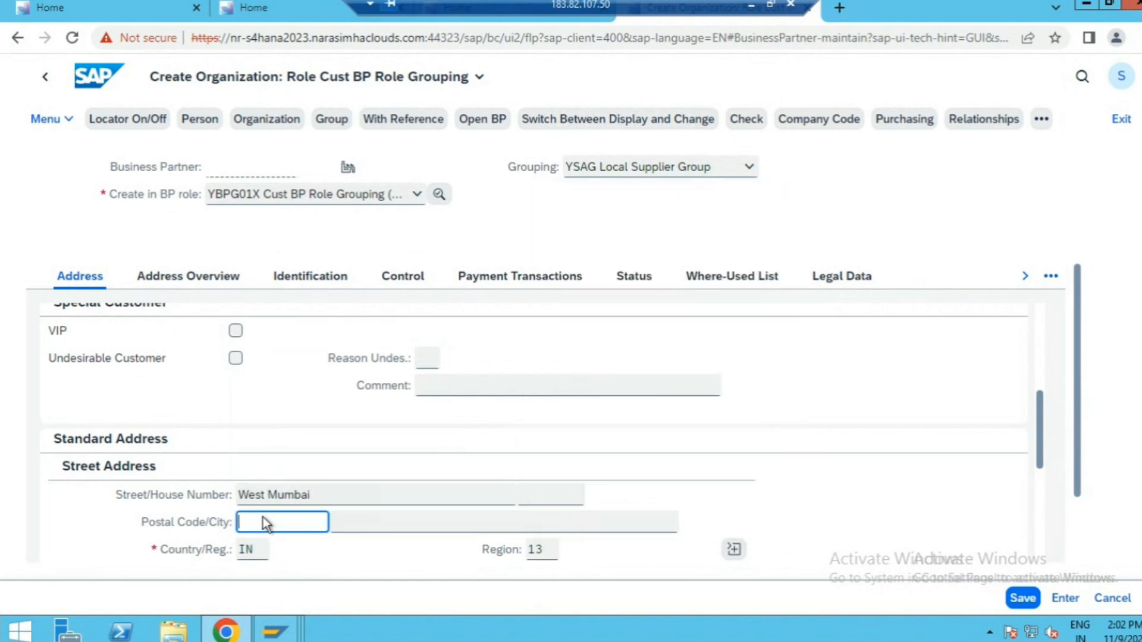
{"action": "type", "text": "45402"}
{"action": "left_click", "coordinate": [1066, 600]}
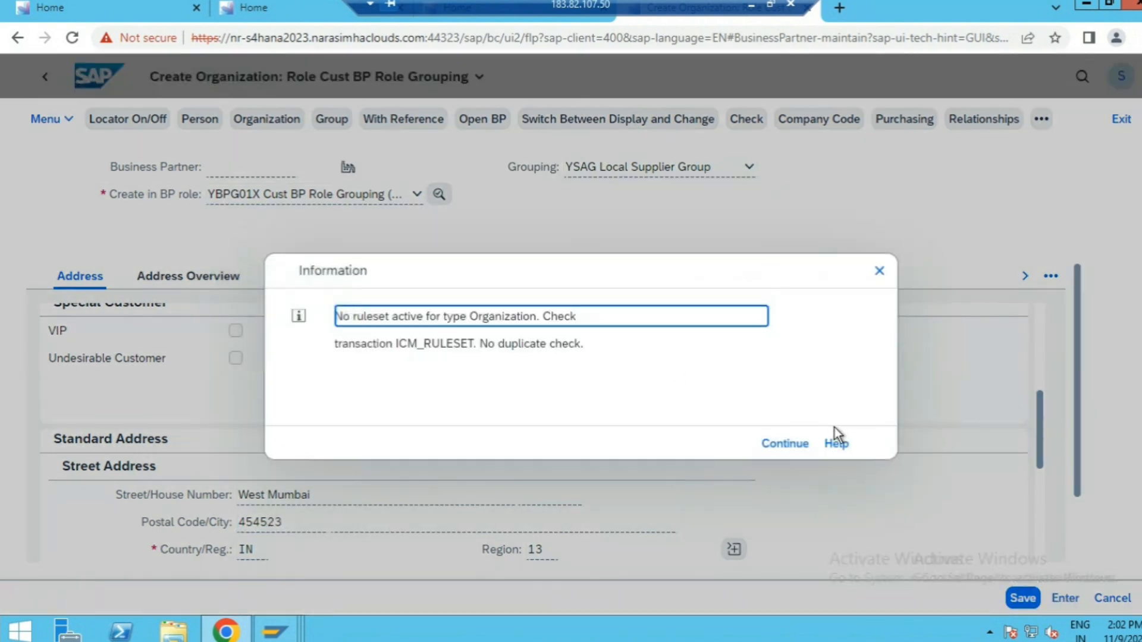
{"action": "left_click", "coordinate": [800, 449]}
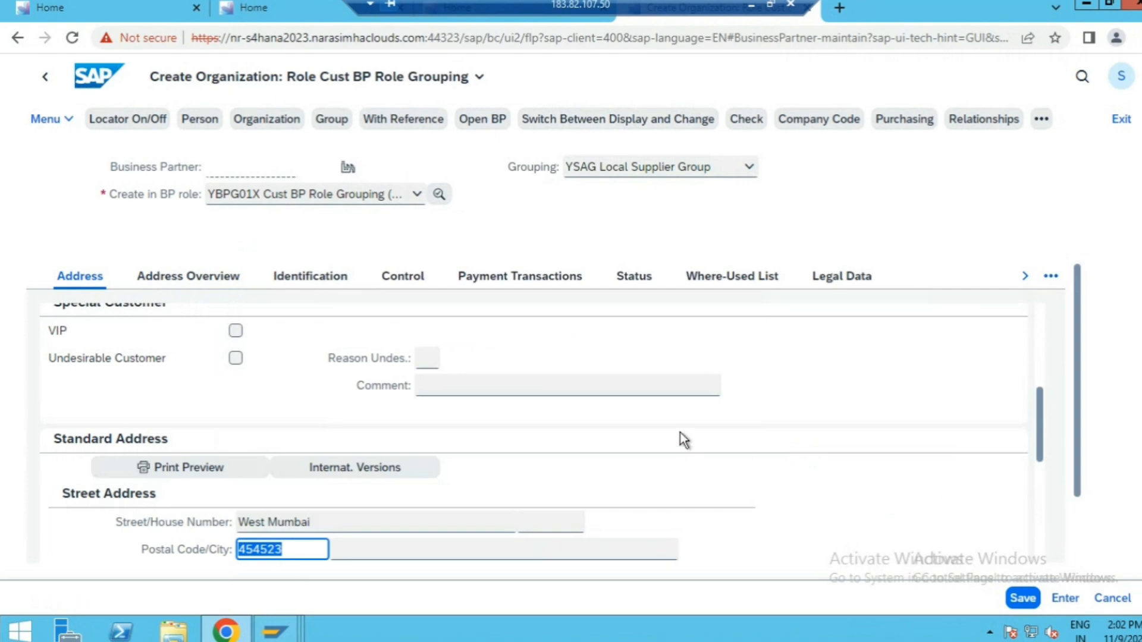
Assign company code 1234 TAGS Training Company to the supplier with reconciliation account 101000 Sundry Creditors
{"action": "left_click", "coordinate": [832, 121]}
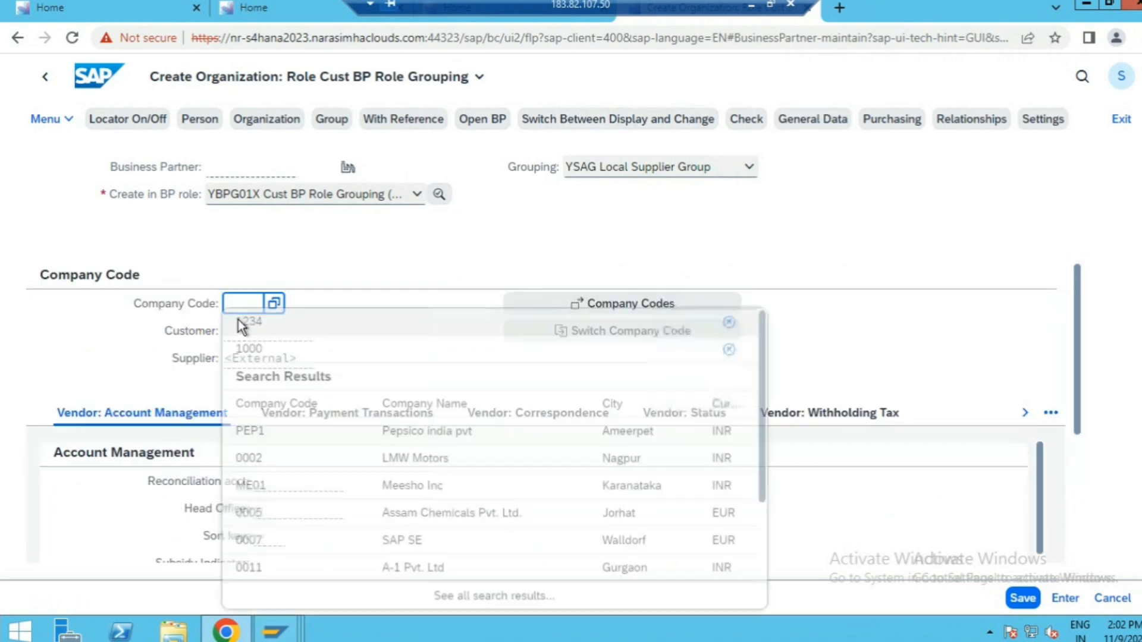
{"action": "type", "text": "12"}
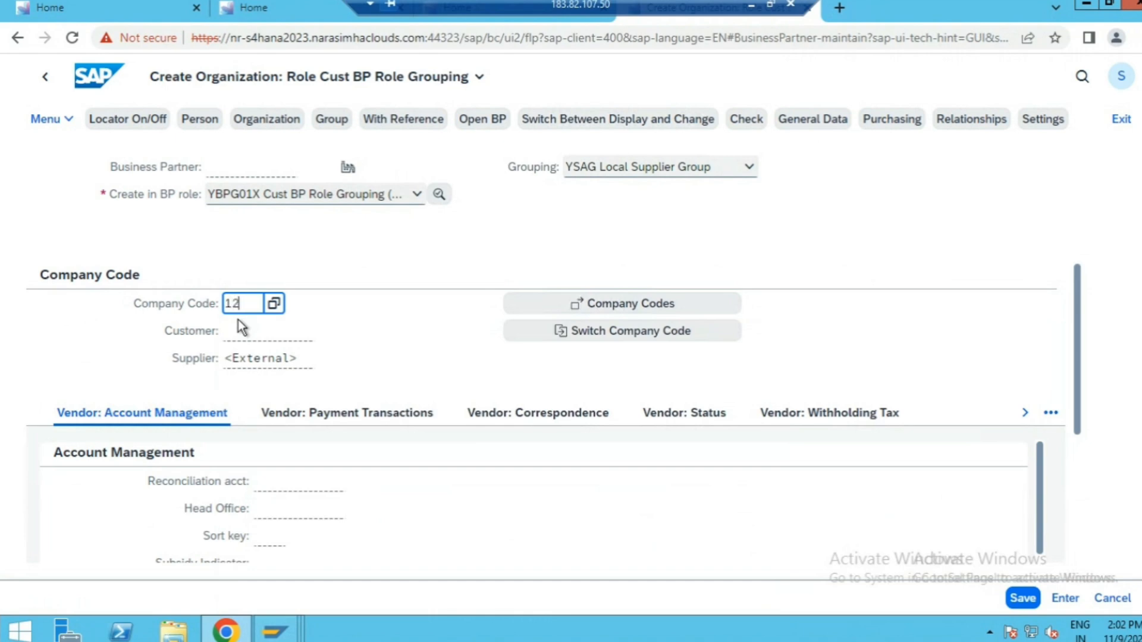
{"action": "type", "text": "34"}
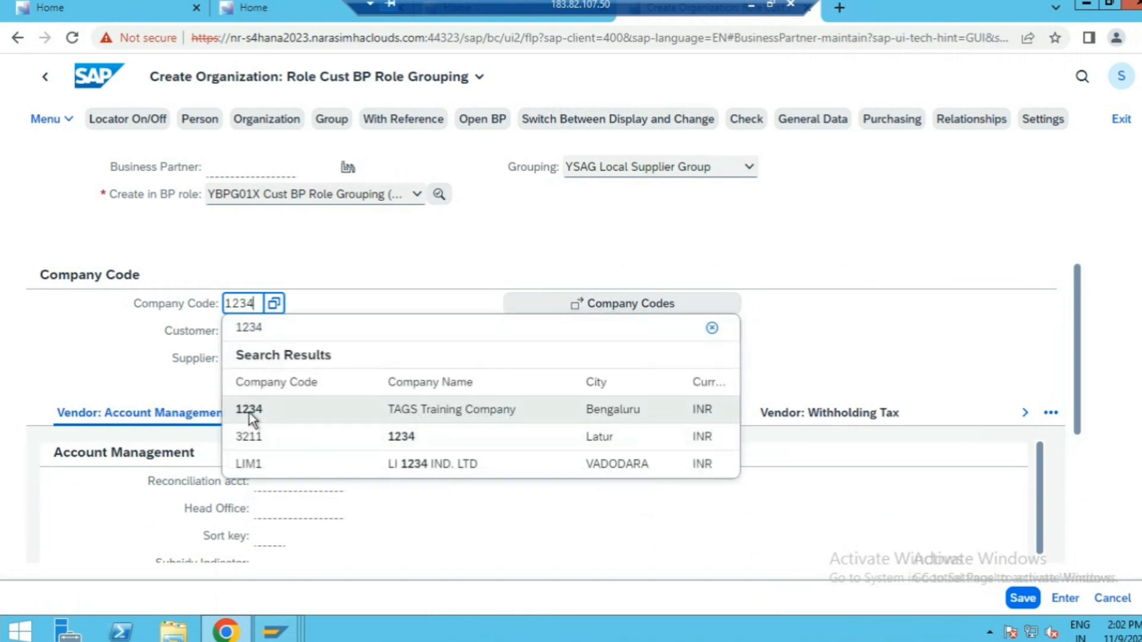
{"action": "left_click", "coordinate": [248, 411]}
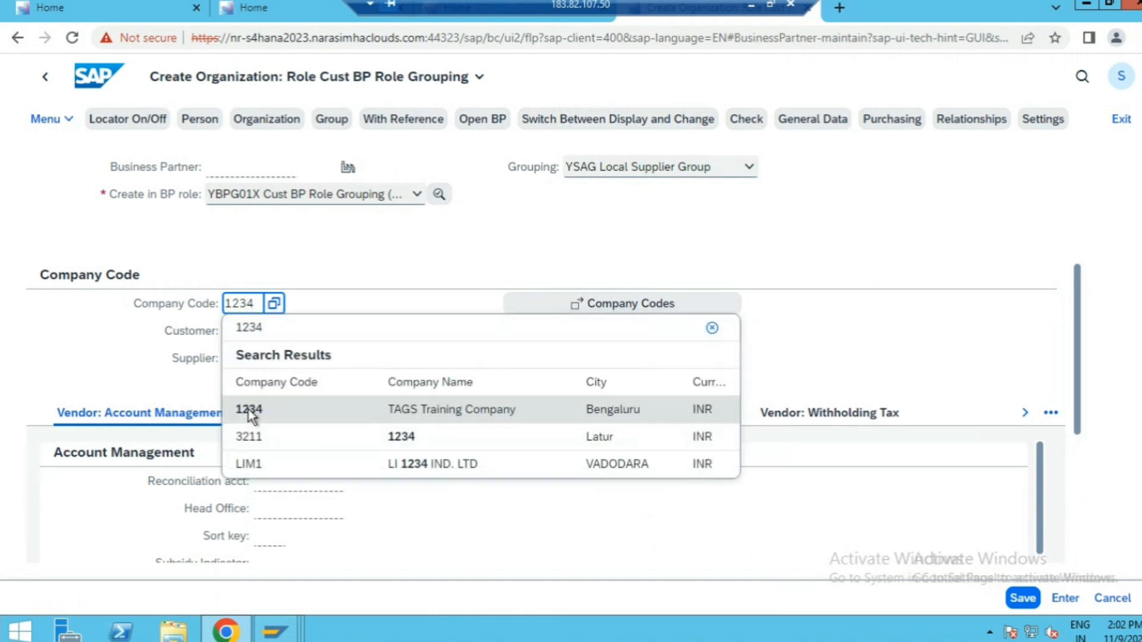
{"action": "left_click", "coordinate": [1064, 598]}
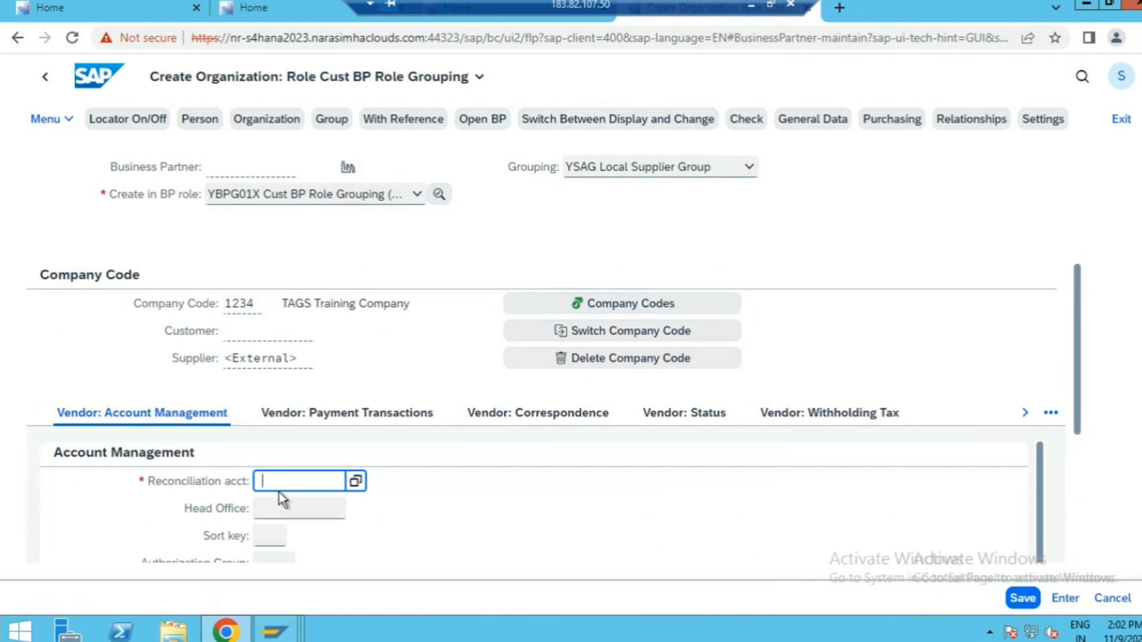
{"action": "left_click", "coordinate": [356, 481]}
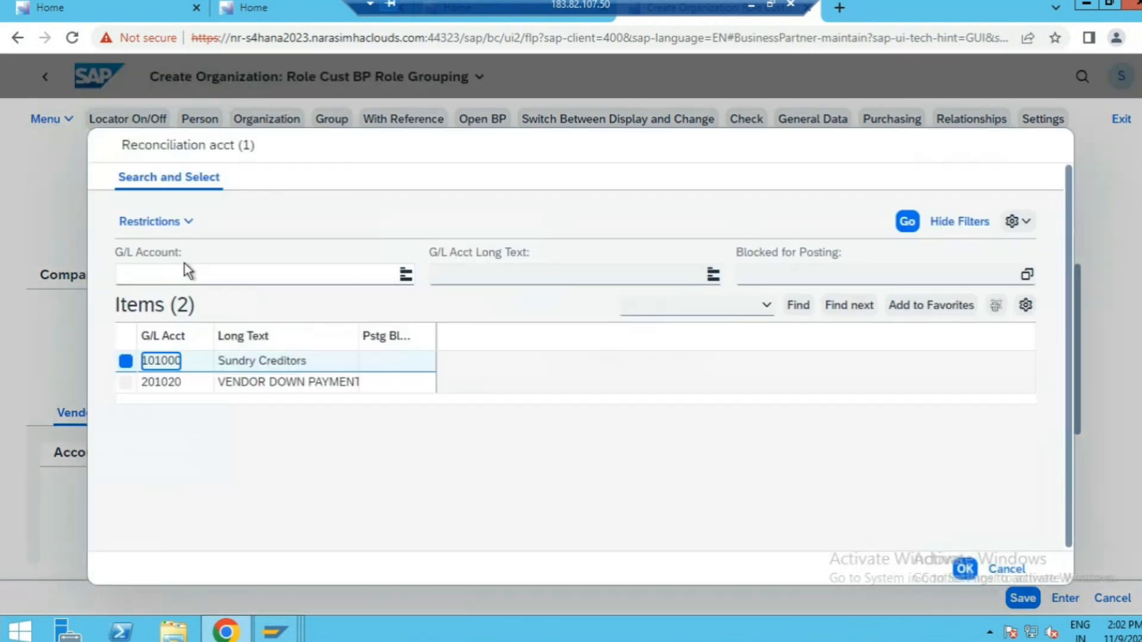
{"action": "left_click", "coordinate": [170, 361]}
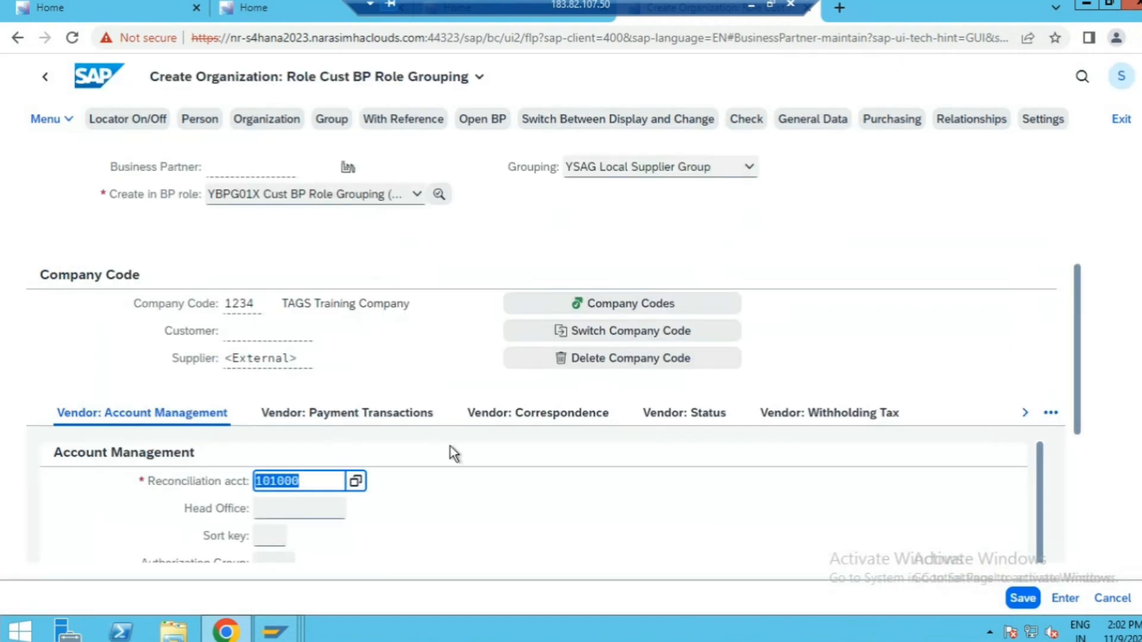
Open the supplier's purchasing data and assign purchasing organization GIP1
{"action": "left_click", "coordinate": [907, 126]}
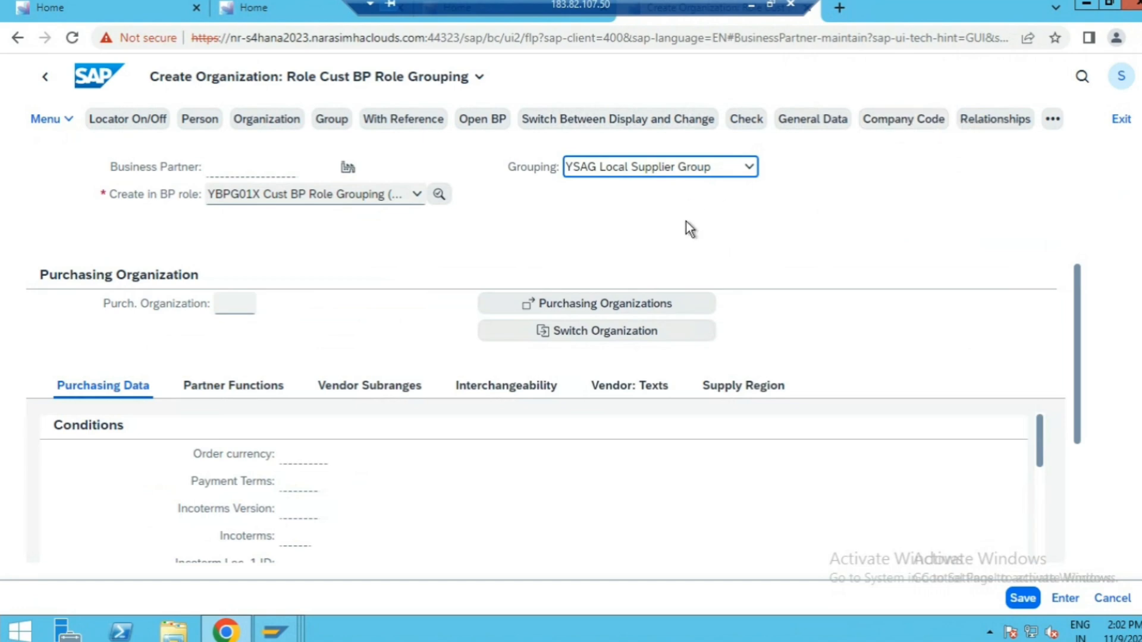
{"action": "left_click", "coordinate": [226, 305]}
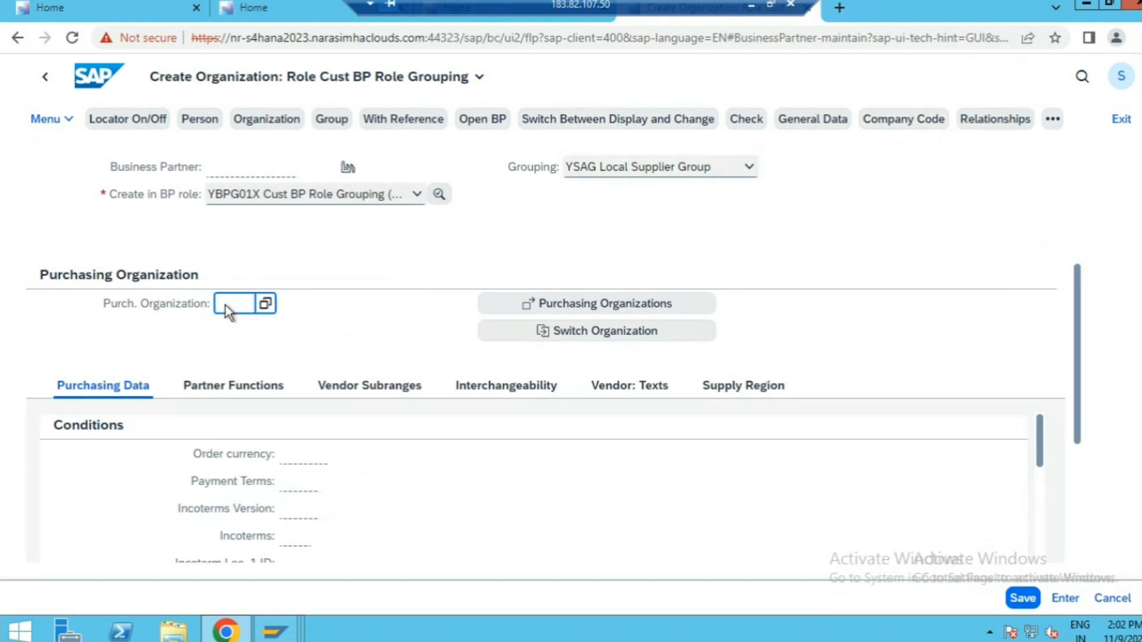
{"action": "type", "text": "gip"}
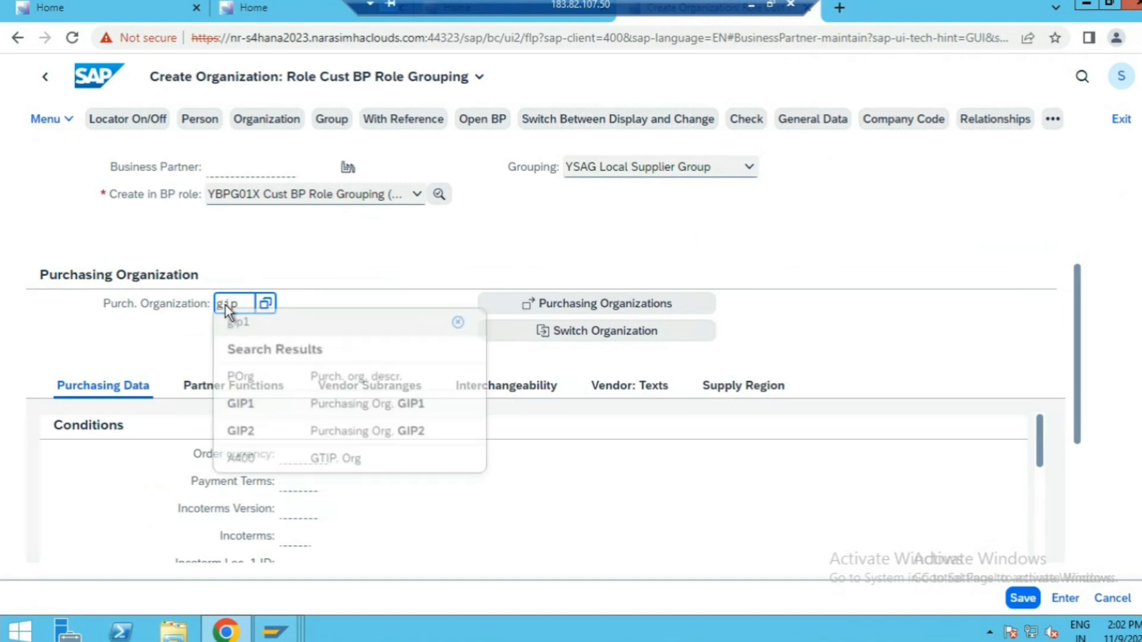
{"action": "type", "text": "1"}
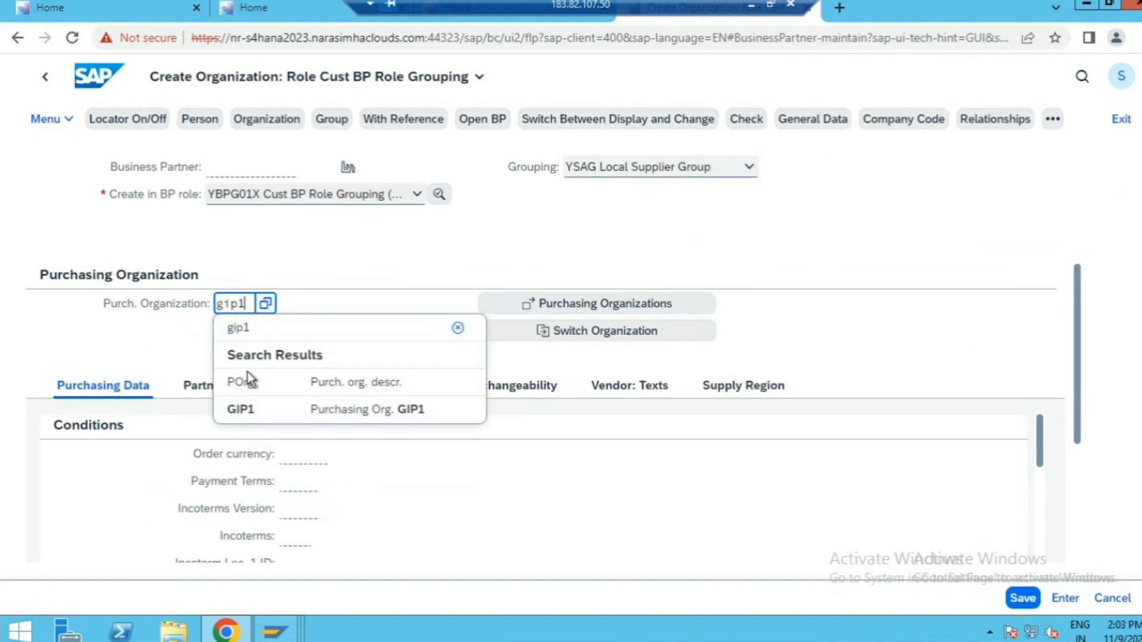
{"action": "left_click", "coordinate": [243, 409]}
{"action": "key", "text": "Return"}
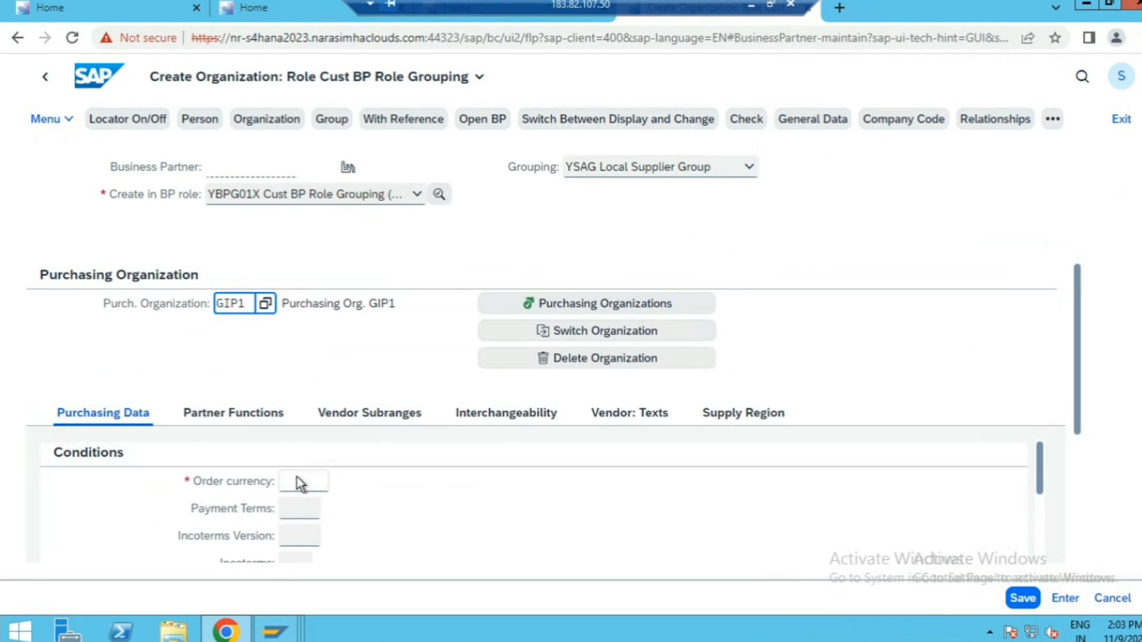
Set the order currency to INR in the purchasing conditions and save the business partner
{"action": "left_click", "coordinate": [299, 483]}
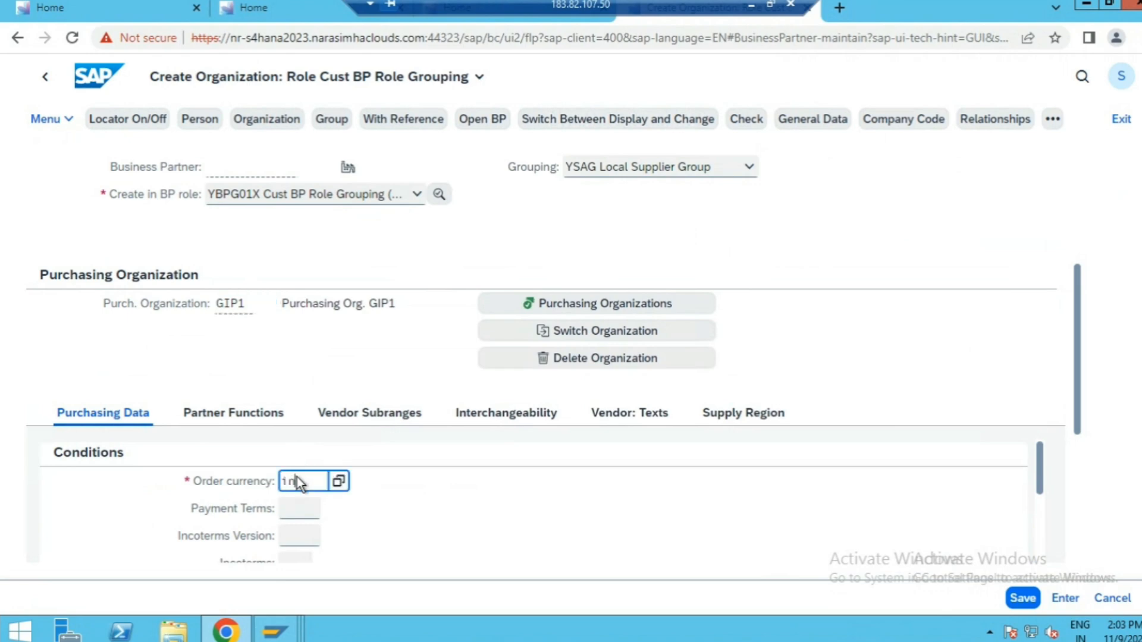
{"action": "type", "text": "inr"}
{"action": "left_click", "coordinate": [301, 502]}
{"action": "left_click", "coordinate": [1064, 599]}
{"action": "left_click", "coordinate": [1024, 598]}
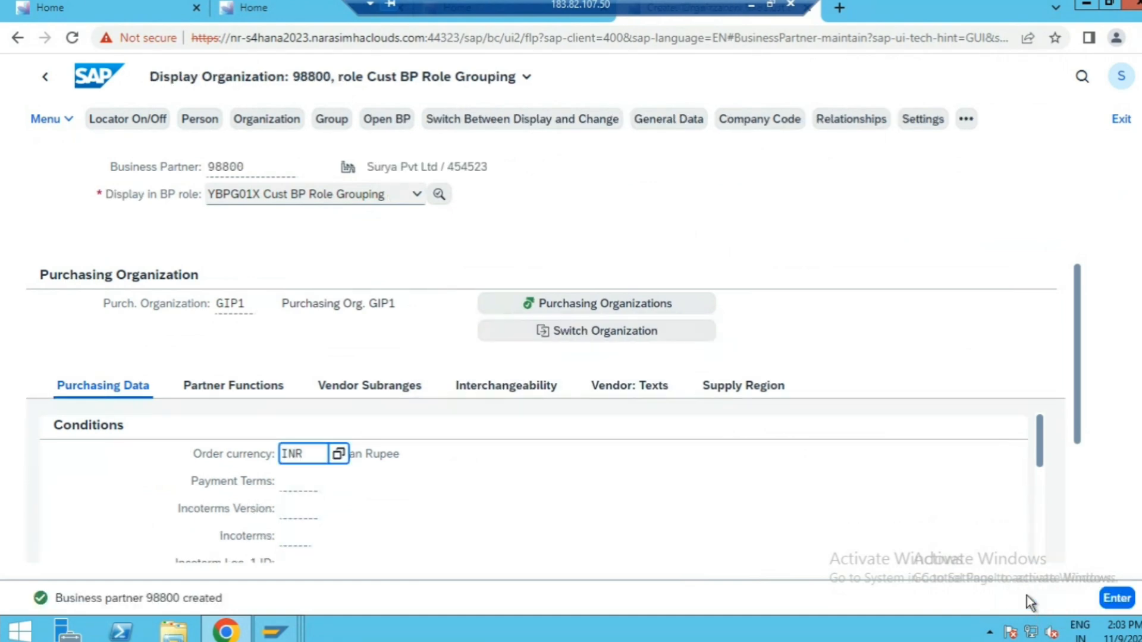
Display the saved business partner's vendor general data to check its vendor number and account group
{"action": "double_click", "coordinate": [89, 598]}
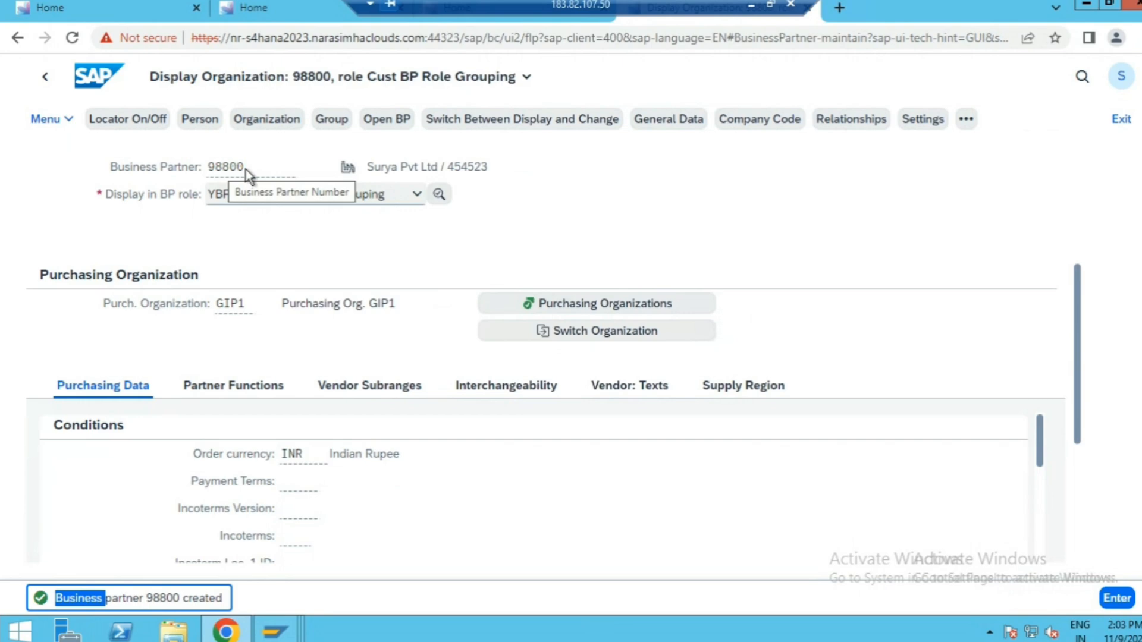
{"action": "left_click", "coordinate": [689, 121]}
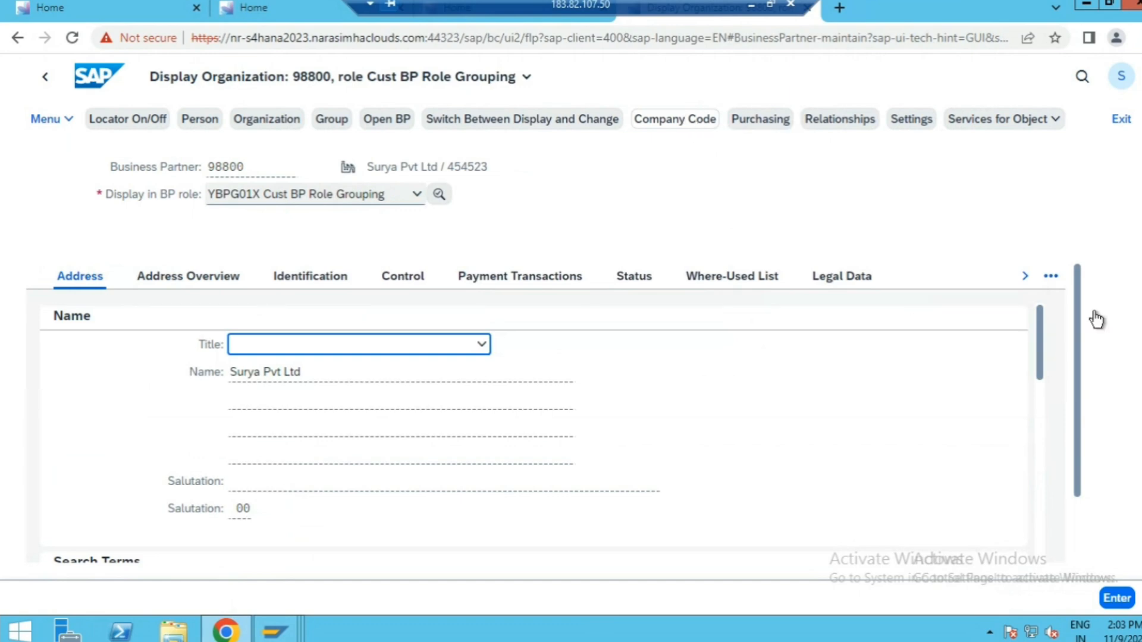
{"action": "left_click", "coordinate": [1050, 277]}
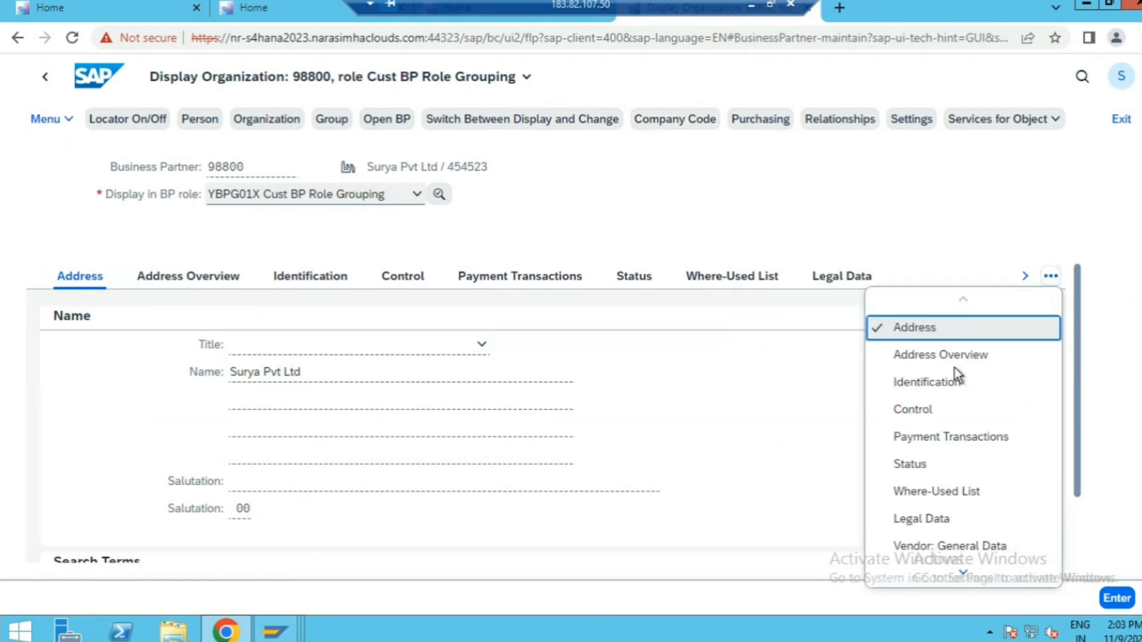
{"action": "left_click", "coordinate": [943, 546]}
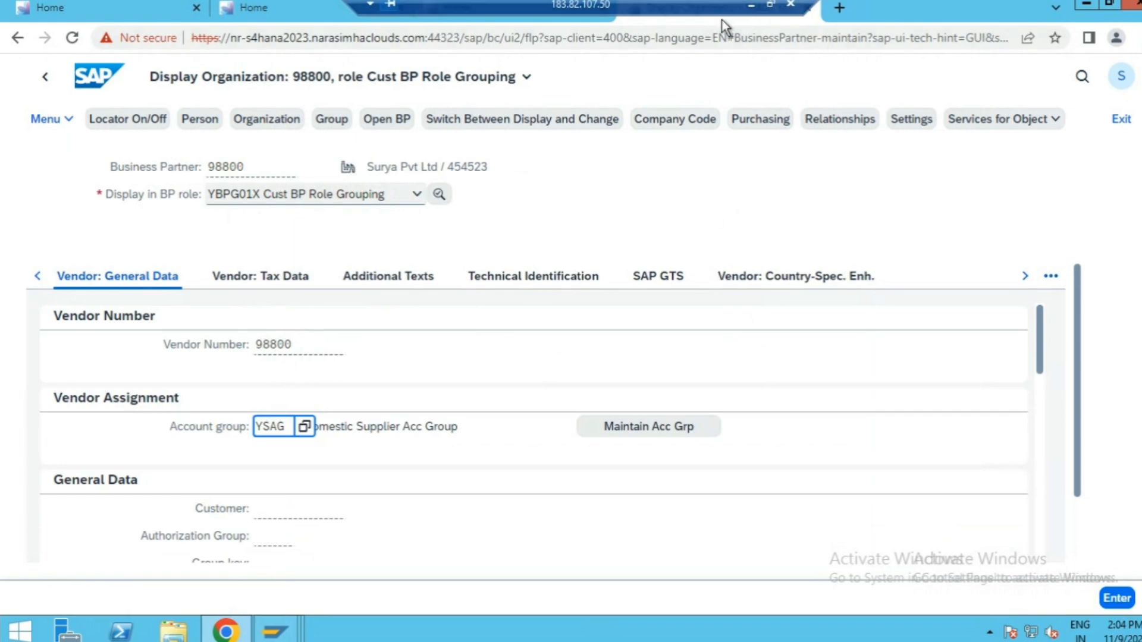
{"action": "left_click", "coordinate": [751, 6]}
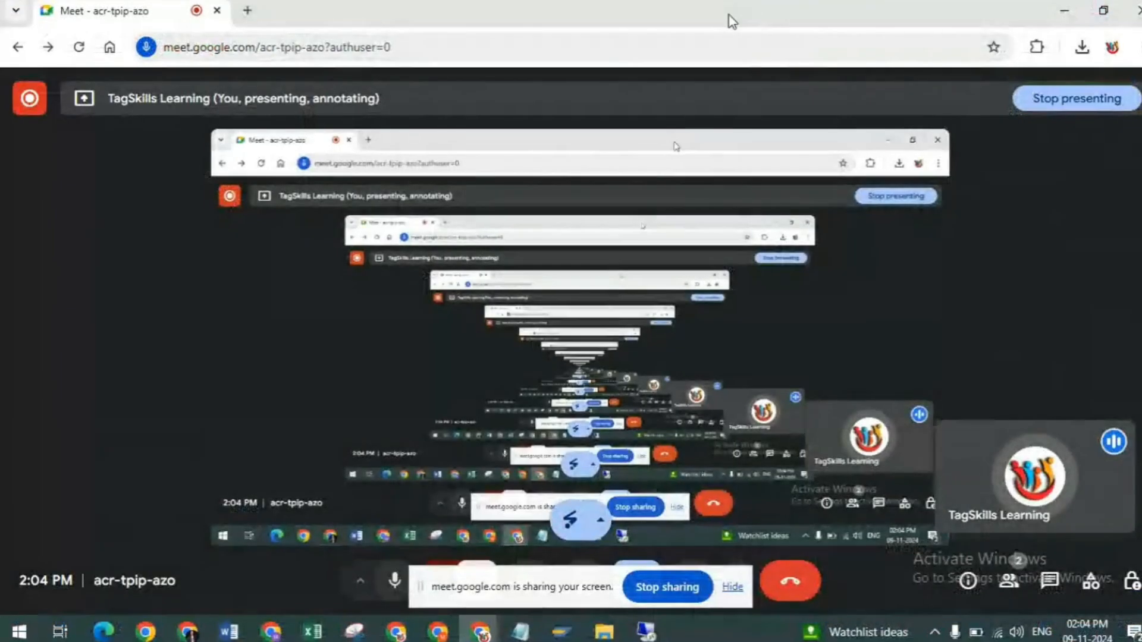
{"action": "left_click", "coordinate": [733, 587]}
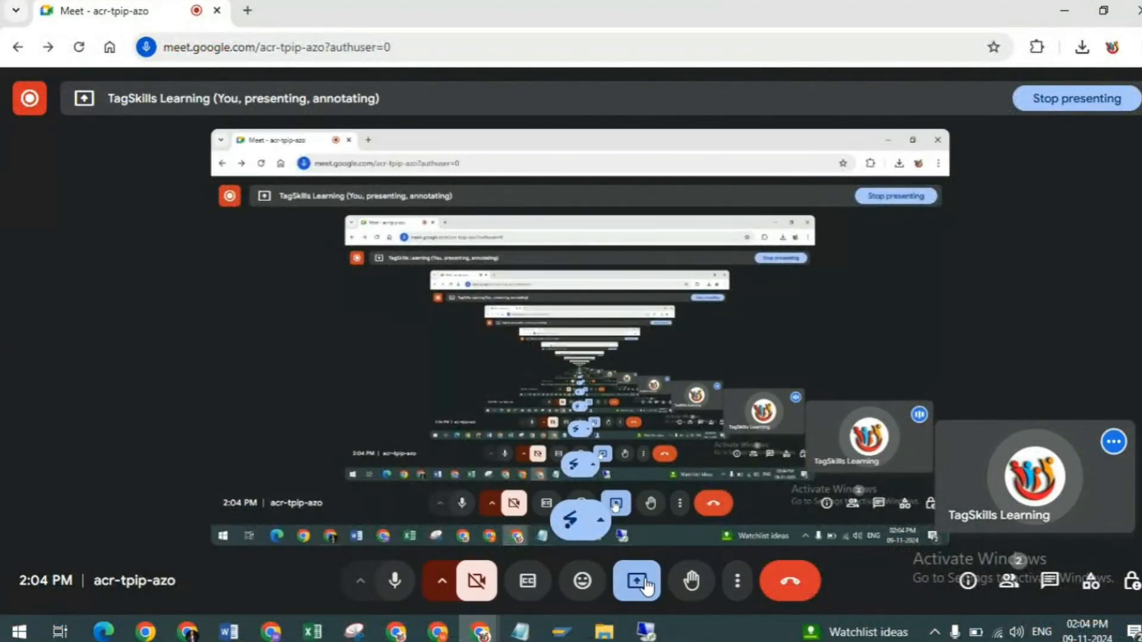
{"action": "left_click", "coordinate": [646, 632]}
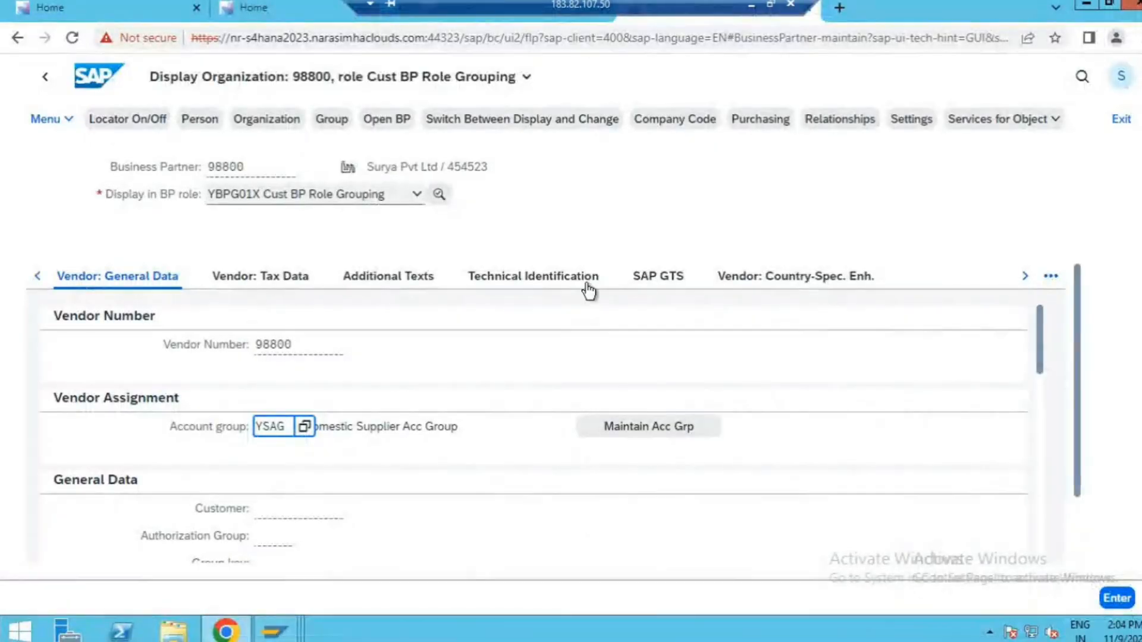